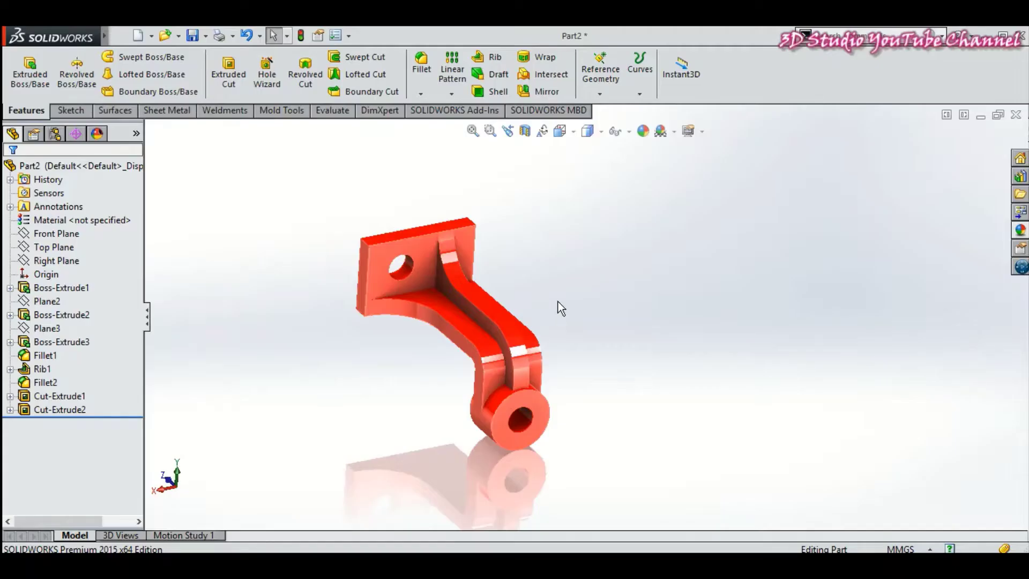
# - Apply the Plain White scene to the red bracket and orbit to view it from other angles
pyautogui.moveTo(558, 301); pyautogui.dragTo(595, 335, button='middle')
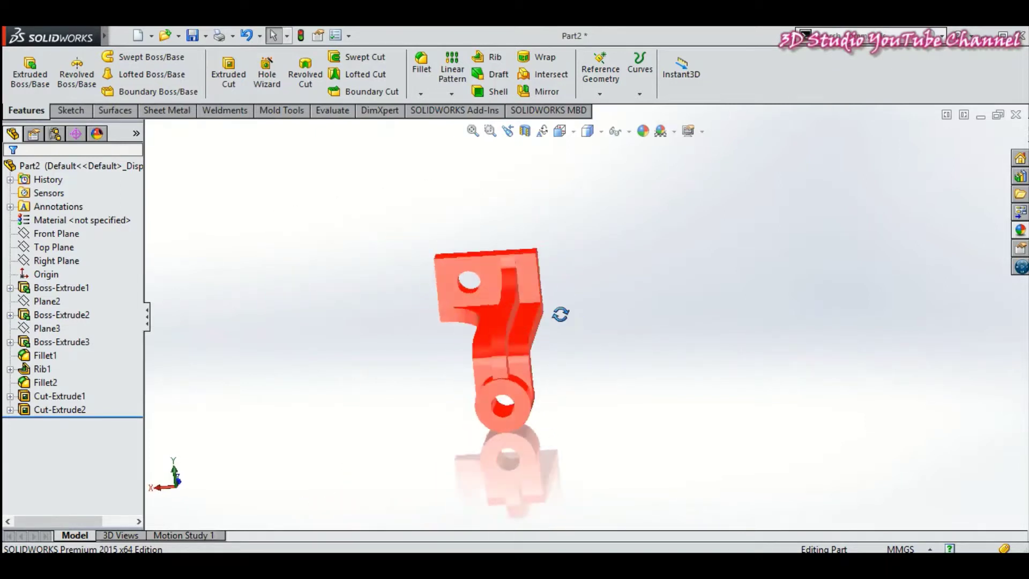
pyautogui.click(674, 132)
pyautogui.click(665, 167)
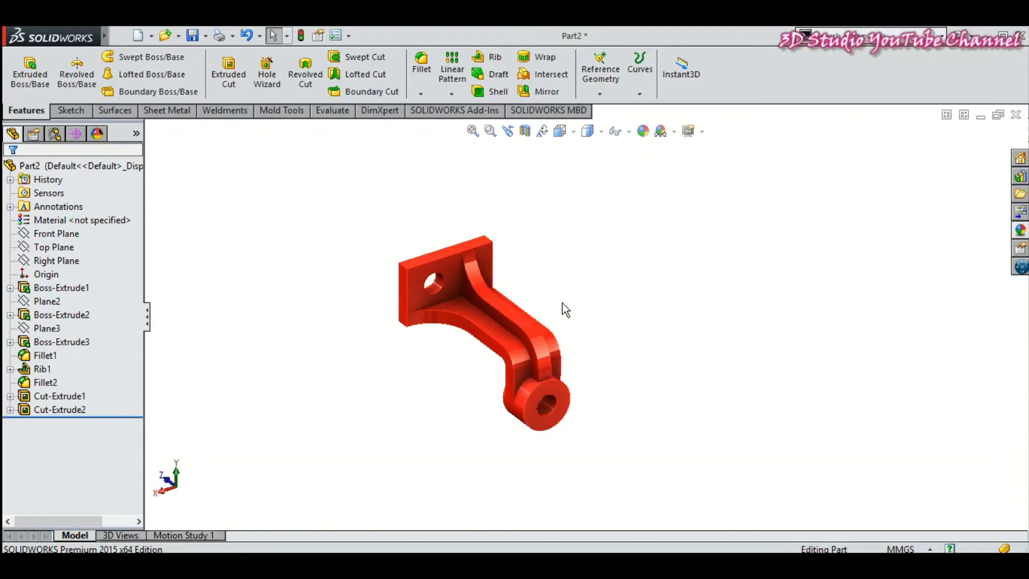
pyautogui.moveTo(635, 291)
pyautogui.mouseDown(button='middle')
pyautogui.moveTo(572, 316)
pyautogui.moveTo(584, 338)
pyautogui.moveTo(604, 307)
pyautogui.moveTo(556, 382)
pyautogui.moveTo(599, 297)
pyautogui.moveTo(551, 345)
pyautogui.mouseUp(button='middle')
pyautogui.scroll(-2, 580, 336)
# - Draw a center rectangle on the Right Plane, centred on the origin
pyautogui.scroll(-2, 581, 335)
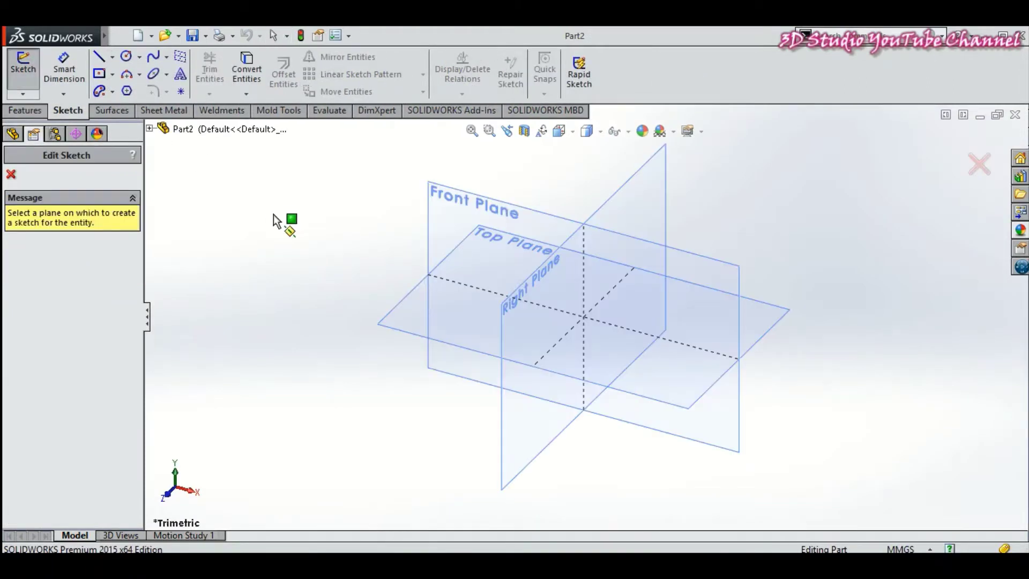
pyautogui.click(603, 216)
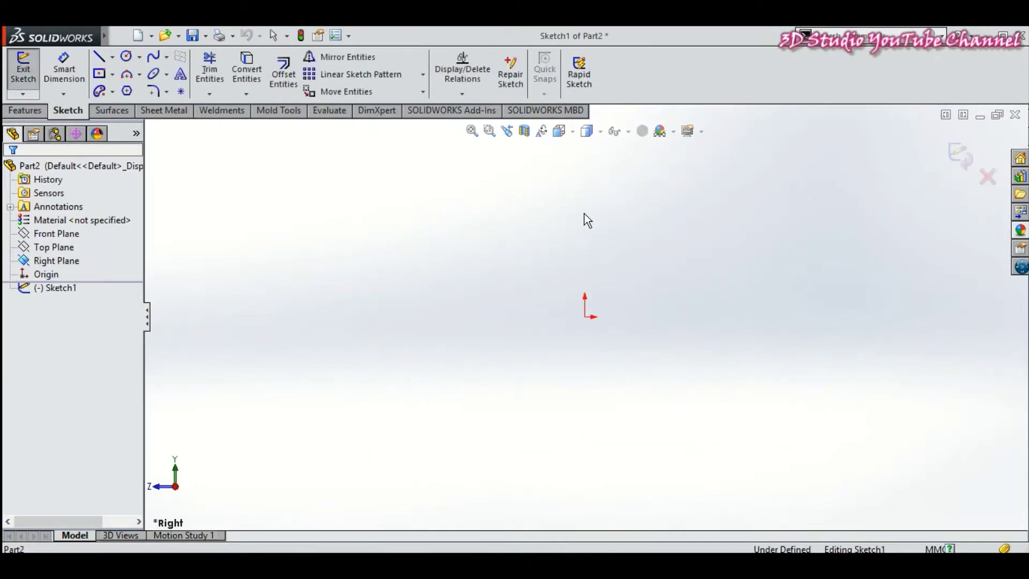
pyautogui.click(107, 77)
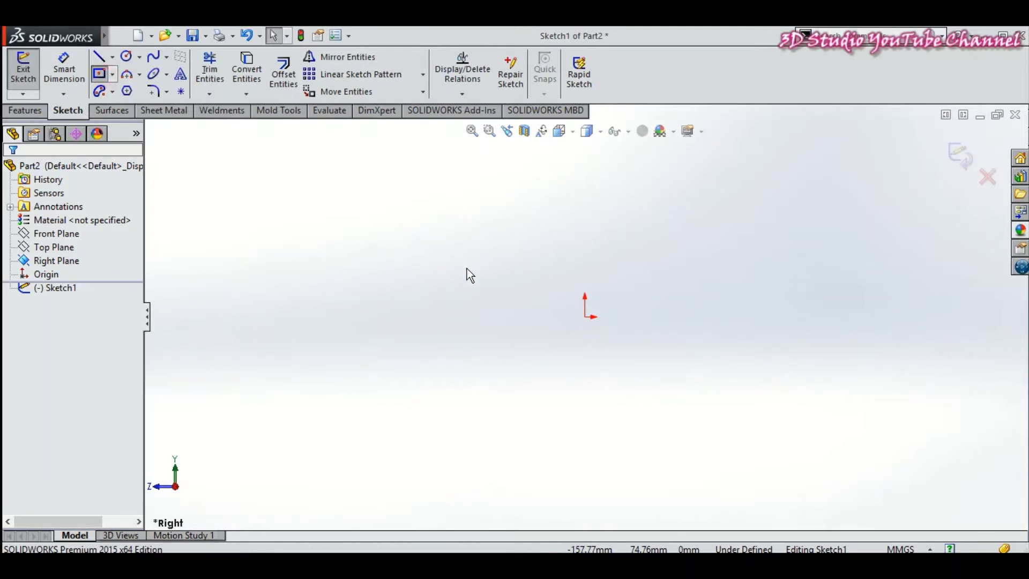
pyautogui.click(586, 316)
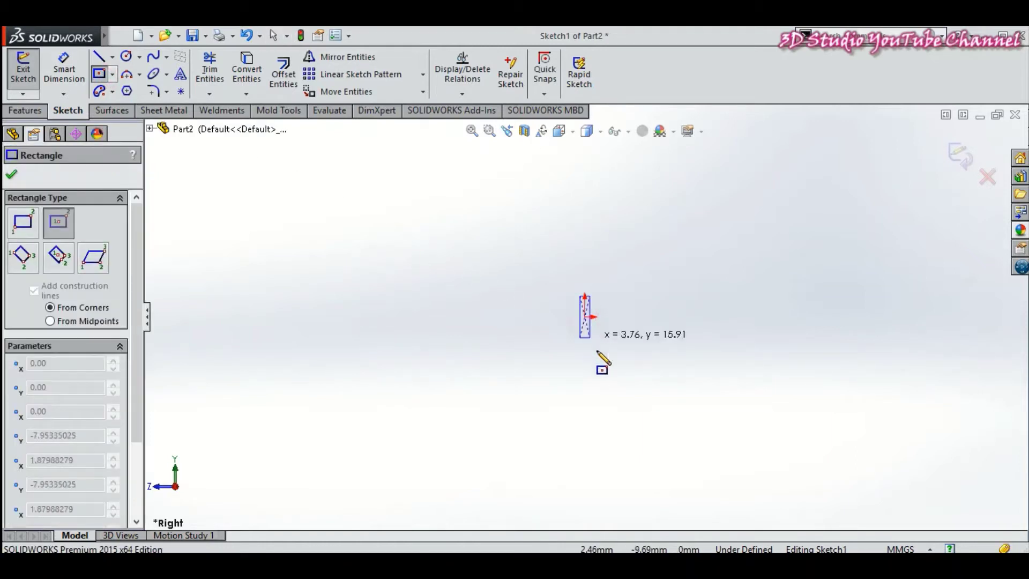
pyautogui.click(619, 410)
pyautogui.click(11, 175)
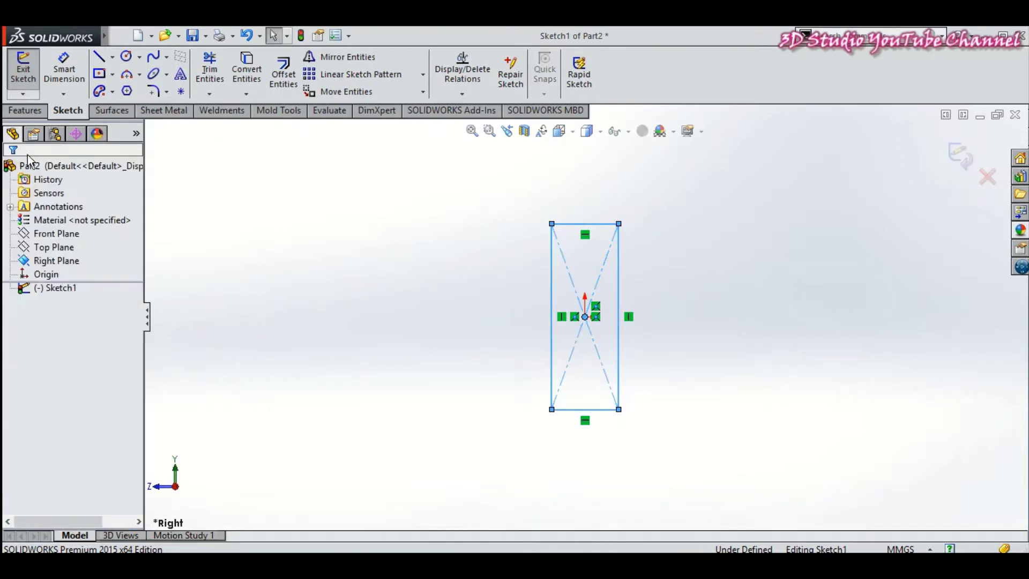
# - Dimension the rectangle's top edge 10 mm and left edge 45 mm
pyautogui.click(60, 74)
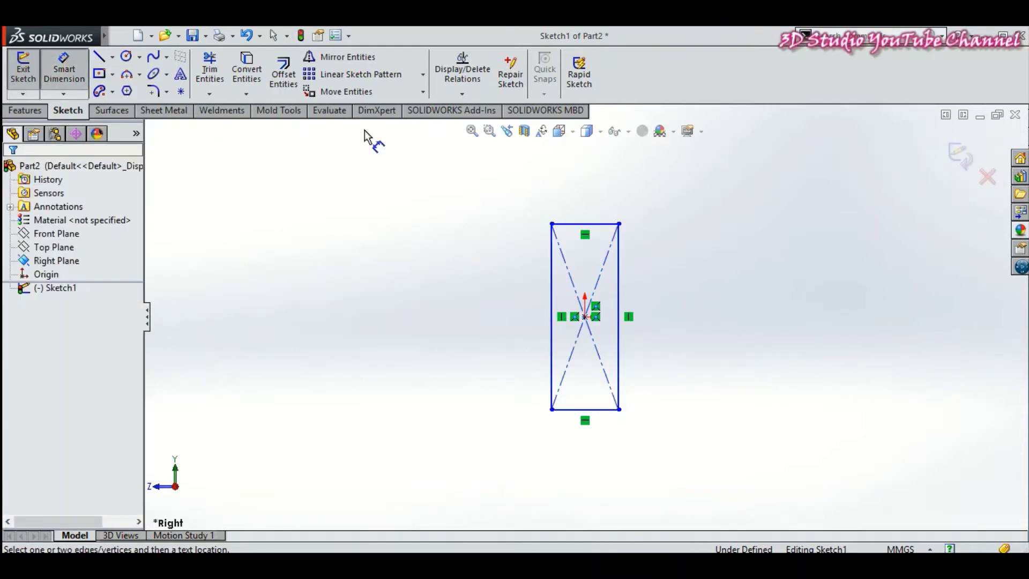
pyautogui.click(584, 224)
pyautogui.click(585, 211)
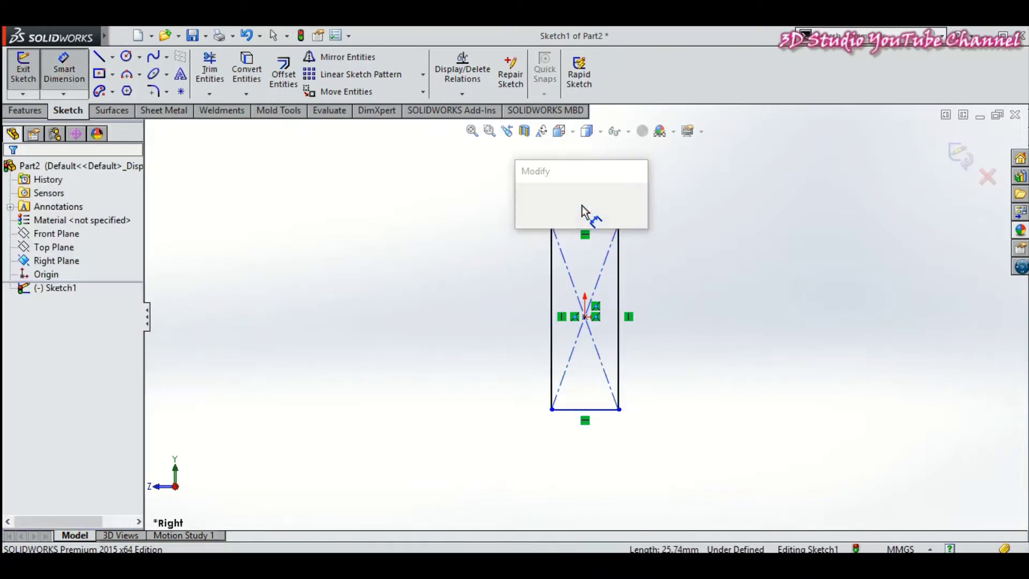
pyautogui.write('10')
pyautogui.press('Return')
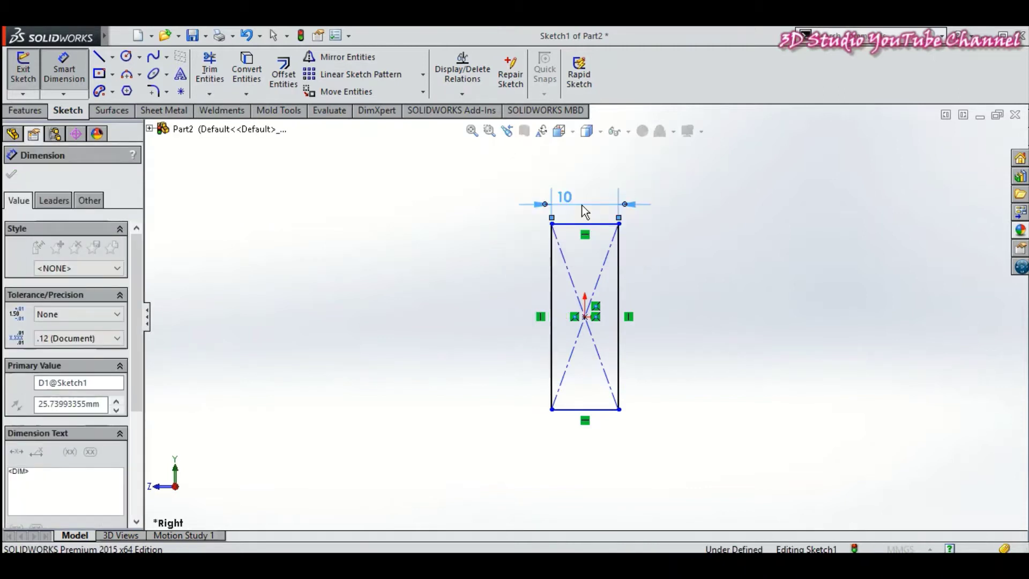
pyautogui.click(552, 282)
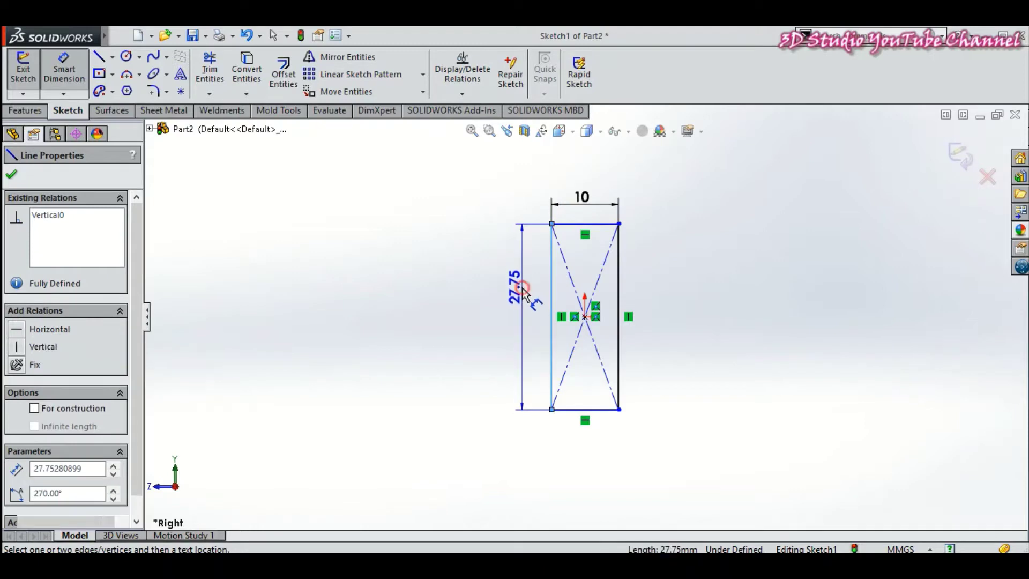
pyautogui.click(524, 294)
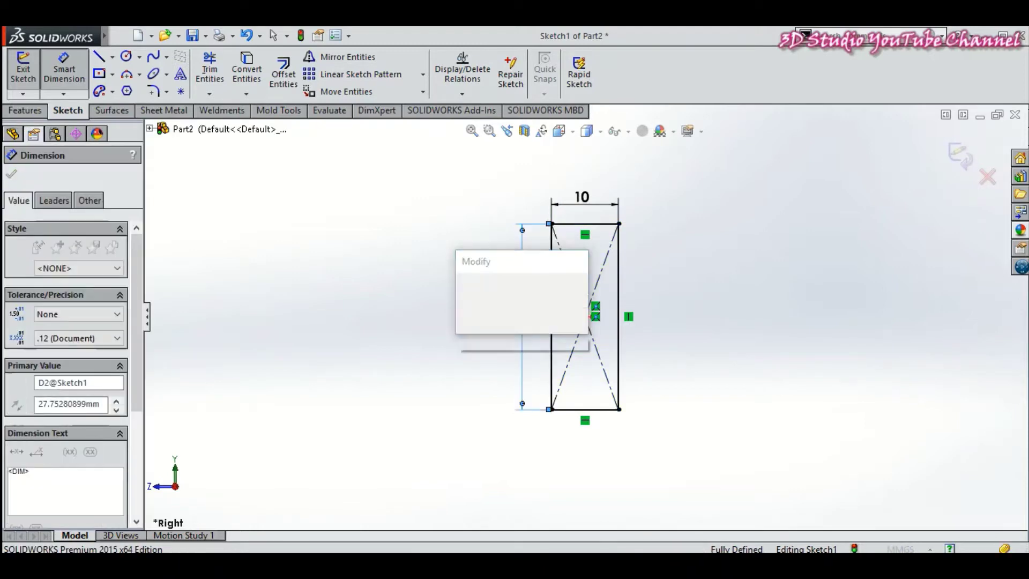
pyautogui.write('45')
pyautogui.press('Return')
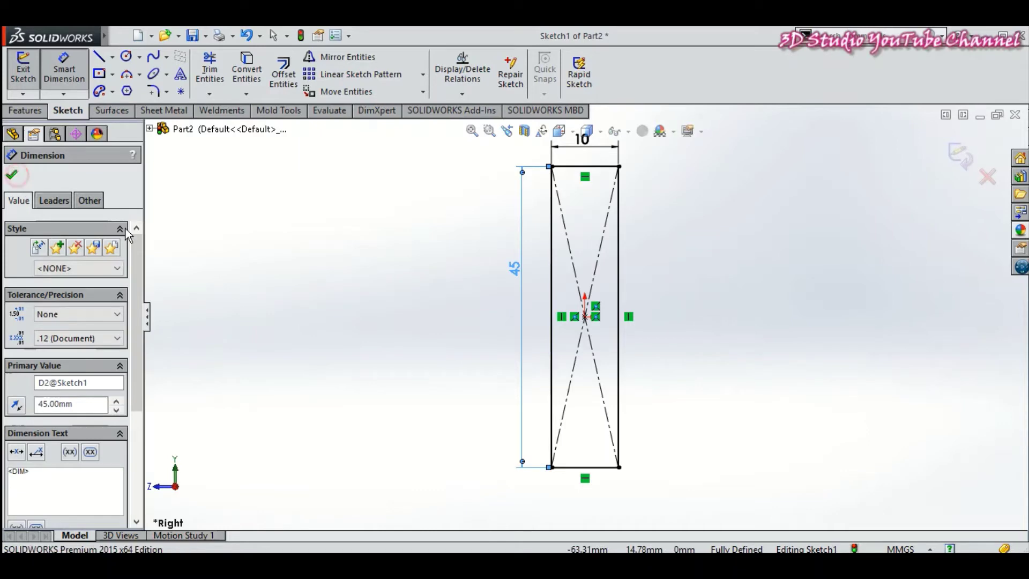
pyautogui.click(12, 175)
# - Extrude the 10 × 45 mm rectangle blind 69 mm as Boss-Extrude1
pyautogui.press('f')
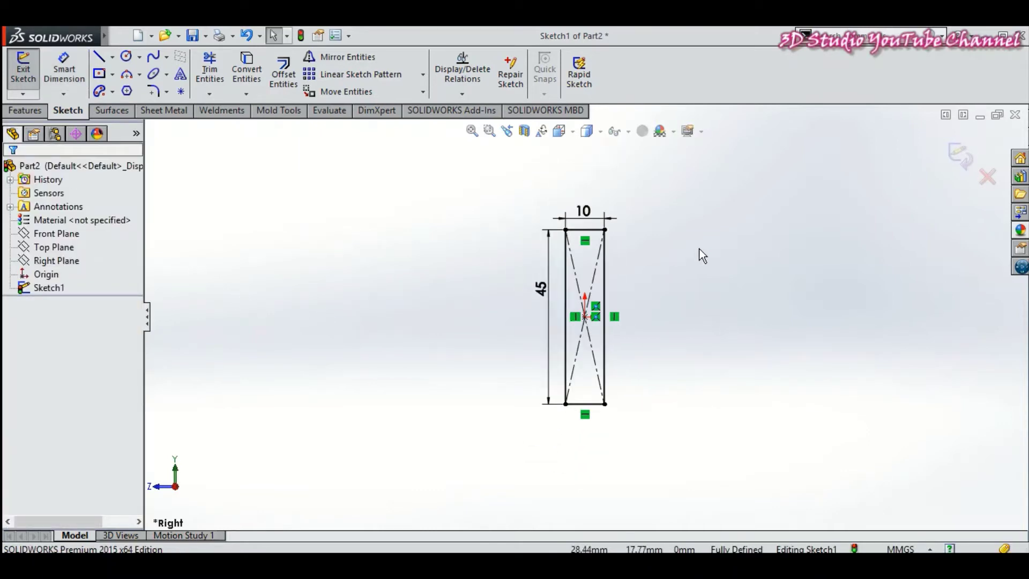
pyautogui.keyDown('ctrl'); pyautogui.moveTo(699, 248); pyautogui.dragTo(680, 268, button='middle'); pyautogui.keyUp('ctrl')
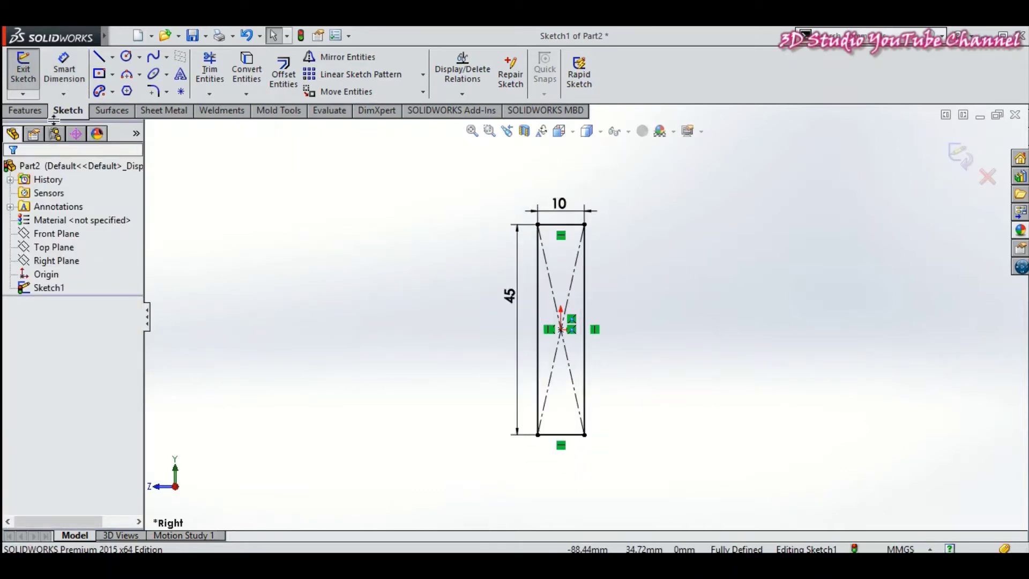
pyautogui.click(25, 110)
pyautogui.click(31, 86)
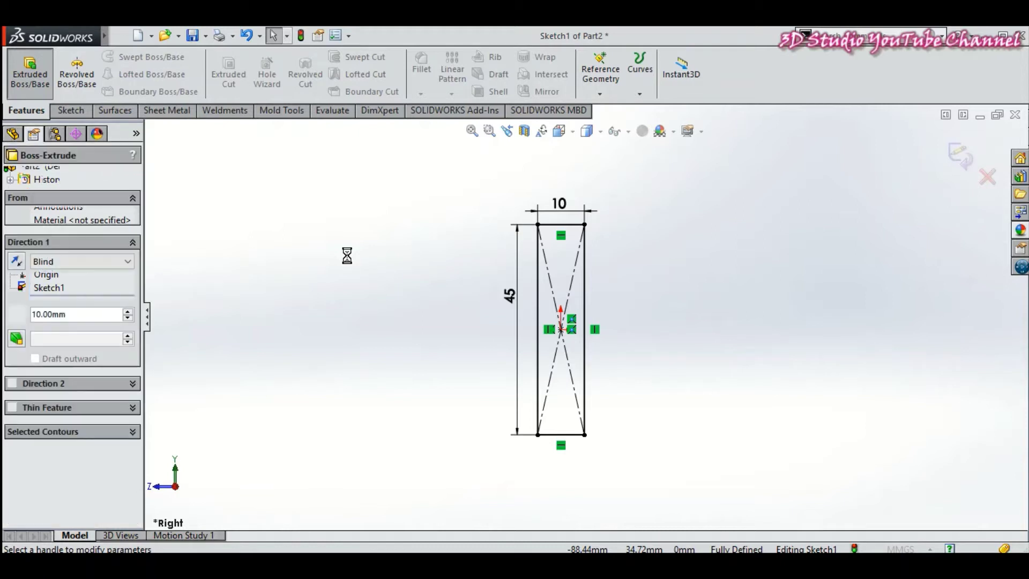
pyautogui.click(55, 320)
pyautogui.write('69')
pyautogui.press('Return')
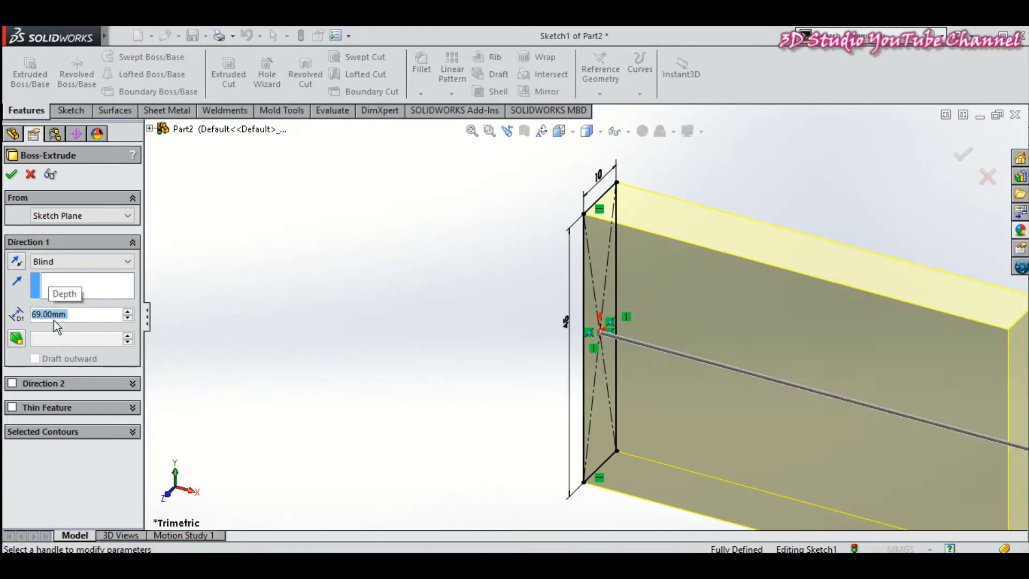
pyautogui.click(11, 174)
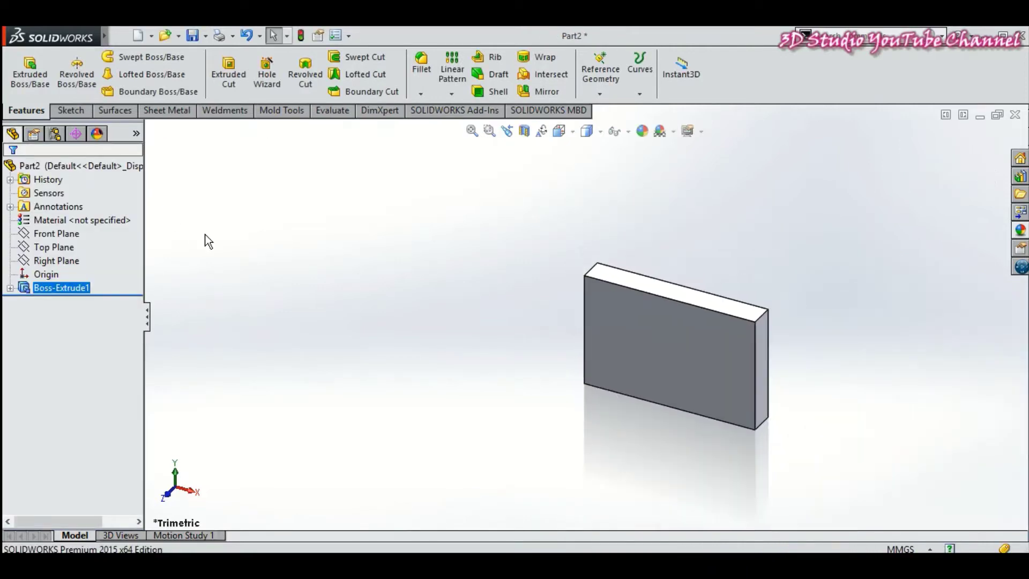
pyautogui.scroll(2, 550, 300)
pyautogui.moveTo(792, 284)
pyautogui.mouseDown(button='middle')
pyautogui.moveTo(731, 262)
pyautogui.moveTo(654, 333)
pyautogui.moveTo(703, 370)
pyautogui.moveTo(706, 291)
pyautogui.moveTo(756, 337)
pyautogui.moveTo(735, 290)
pyautogui.moveTo(740, 338)
pyautogui.moveTo(727, 319)
pyautogui.moveTo(724, 269)
pyautogui.moveTo(671, 224)
pyautogui.mouseUp(button='middle')
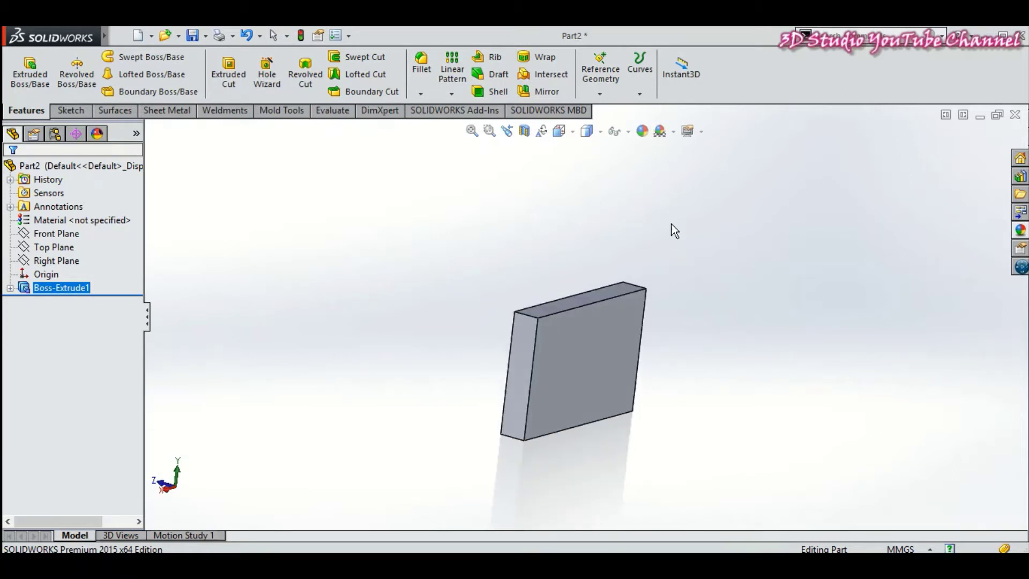
# - Create Plane2 offset 101 mm from the Front Plane, with the offset flipped
pyautogui.click(600, 95)
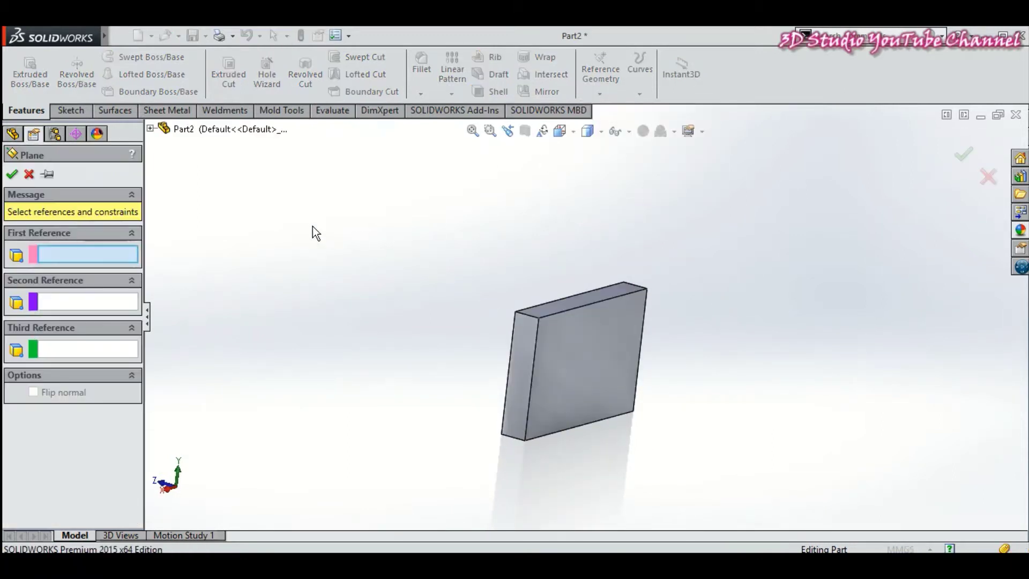
pyautogui.click(151, 128)
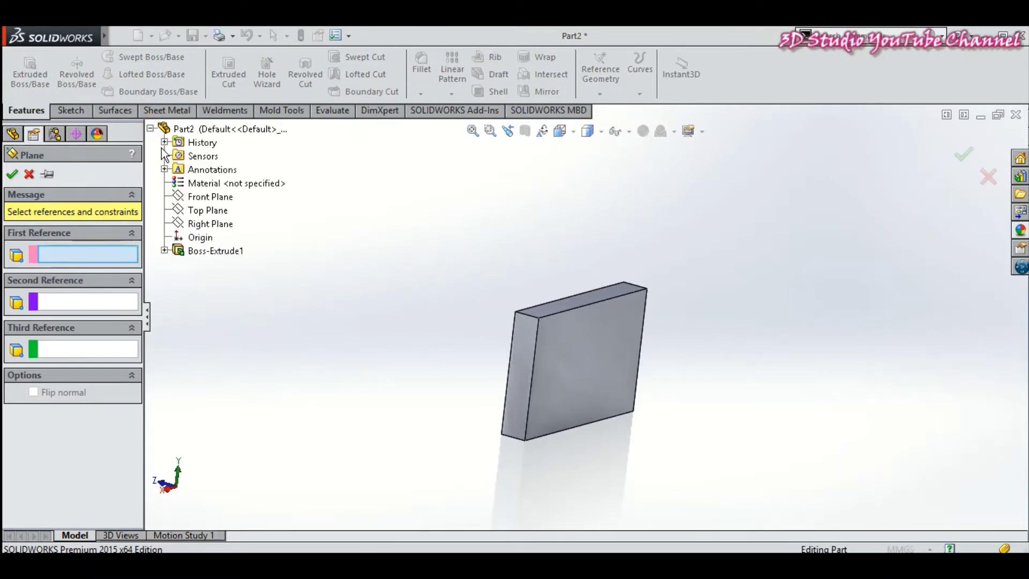
pyautogui.click(193, 195)
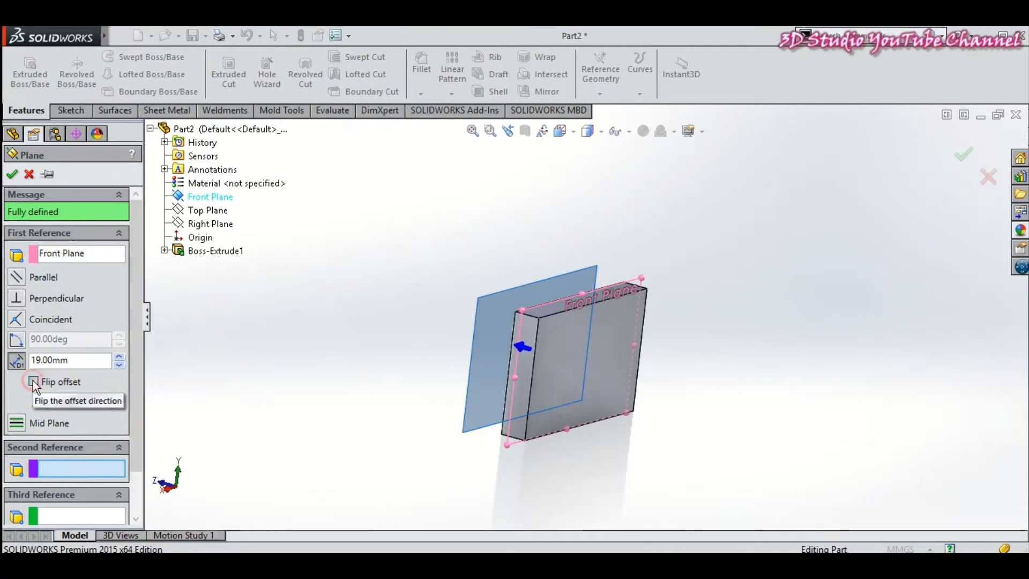
pyautogui.click(33, 381)
pyautogui.write('10')
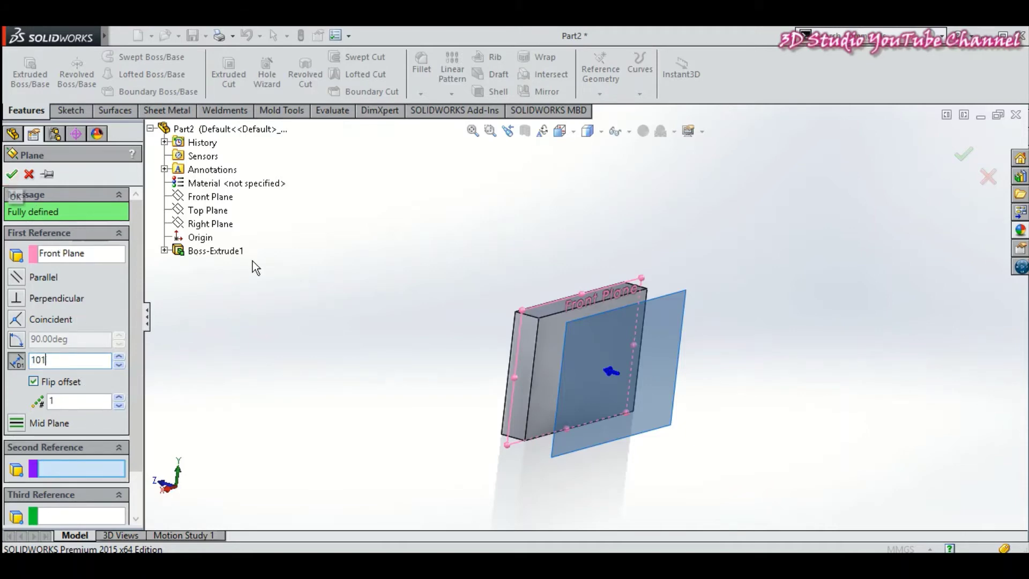
pyautogui.press('Return')
pyautogui.press('Return')
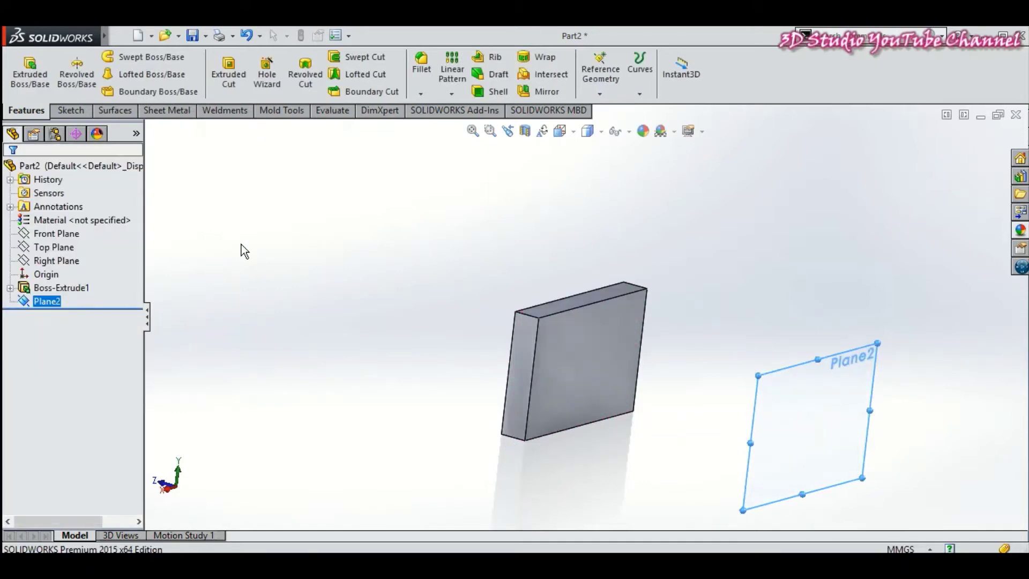
pyautogui.scroll(3, 300, 268)
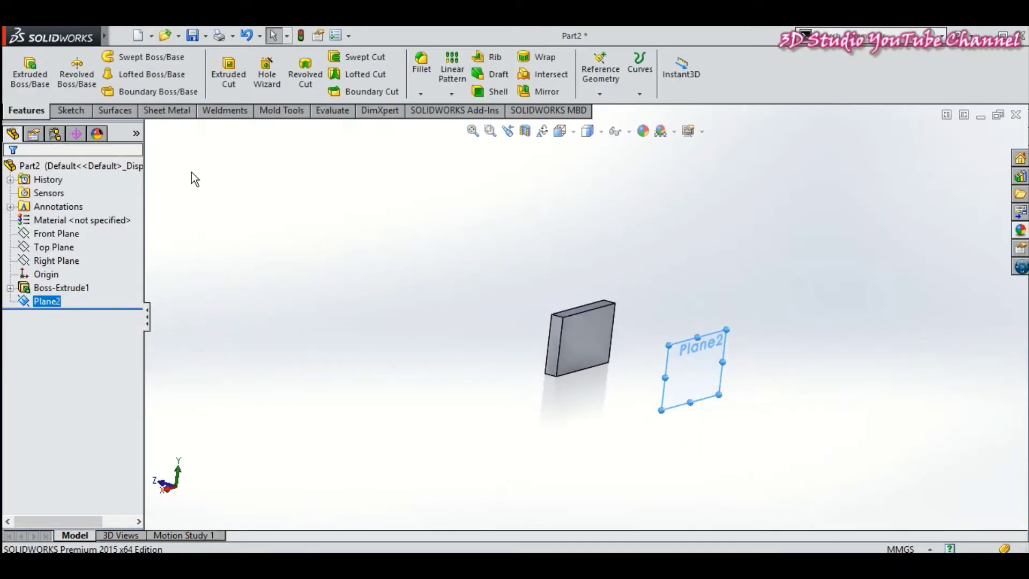
# - Start Sketch2 on Plane2 and set the view Normal To the plane
pyautogui.click(73, 111)
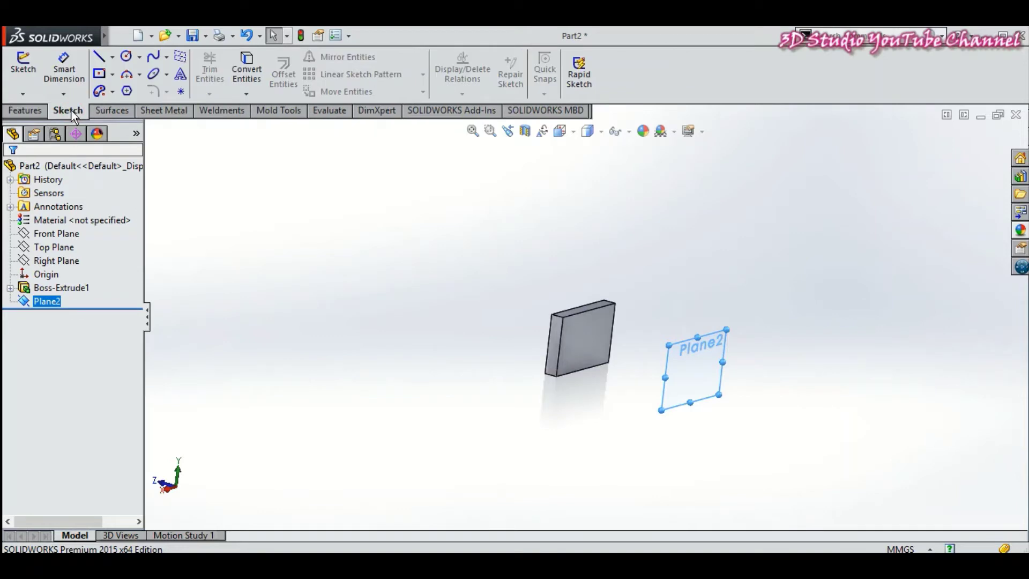
pyautogui.click(22, 75)
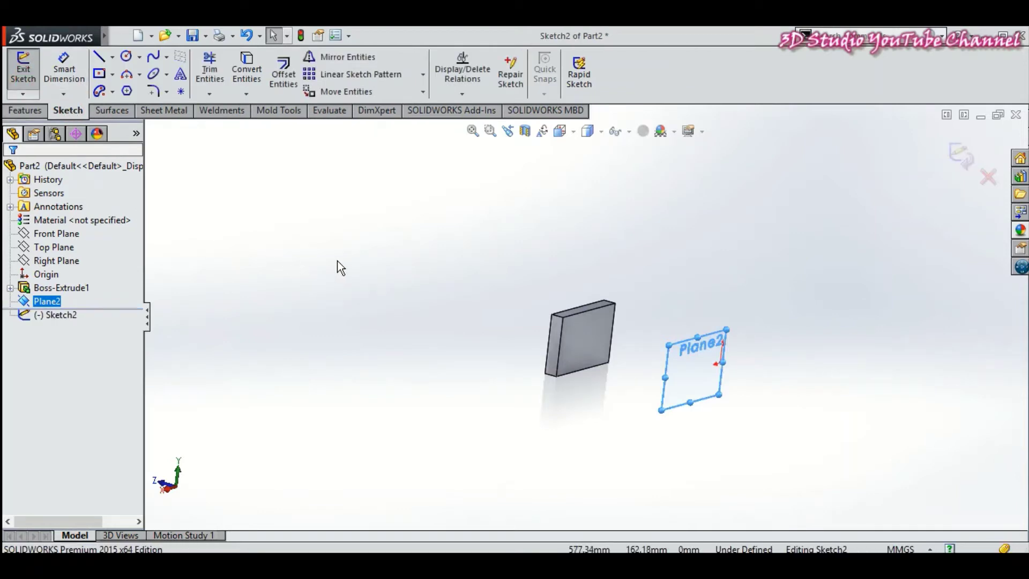
pyautogui.click(572, 135)
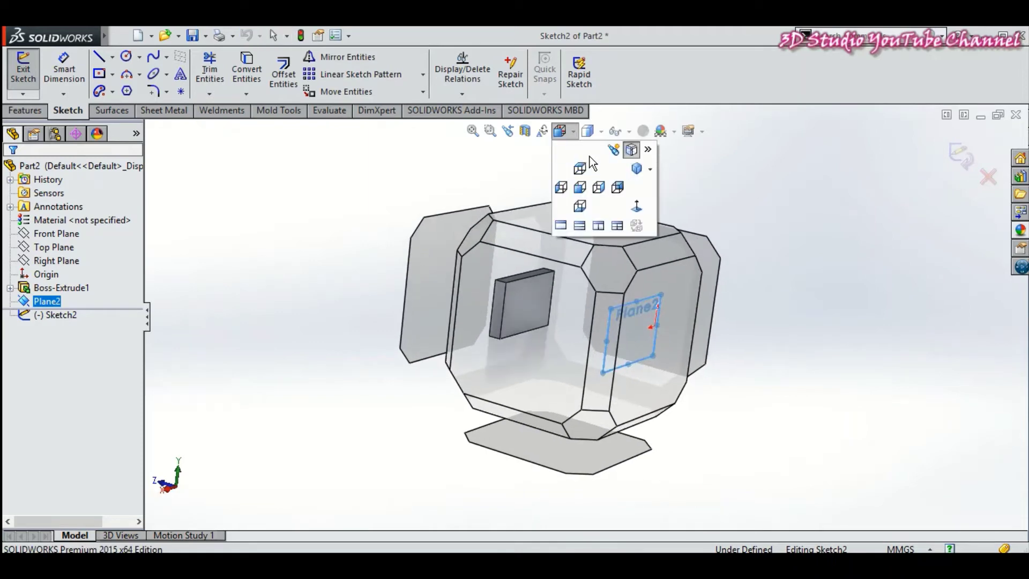
pyautogui.click(637, 208)
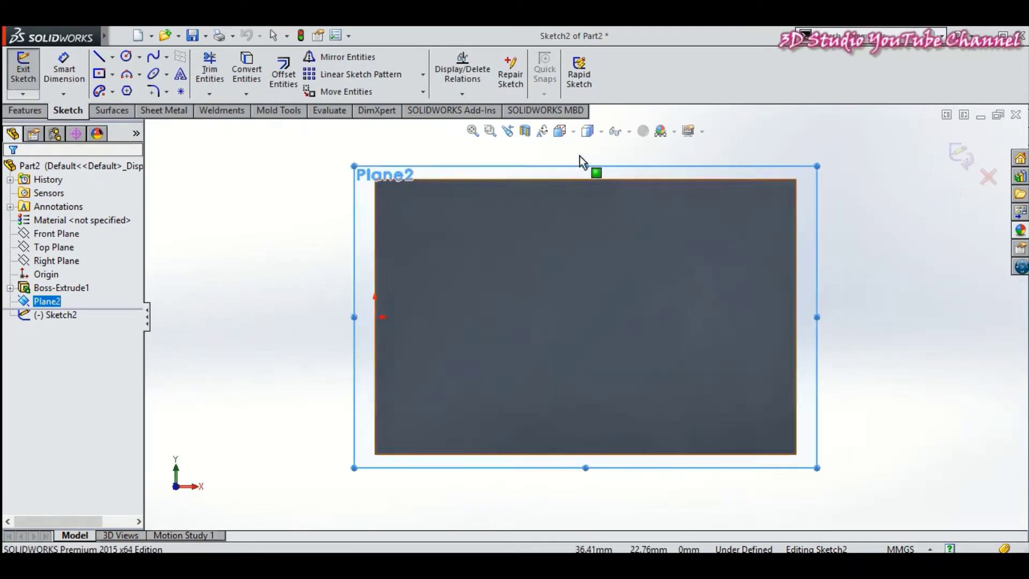
pyautogui.click(571, 135)
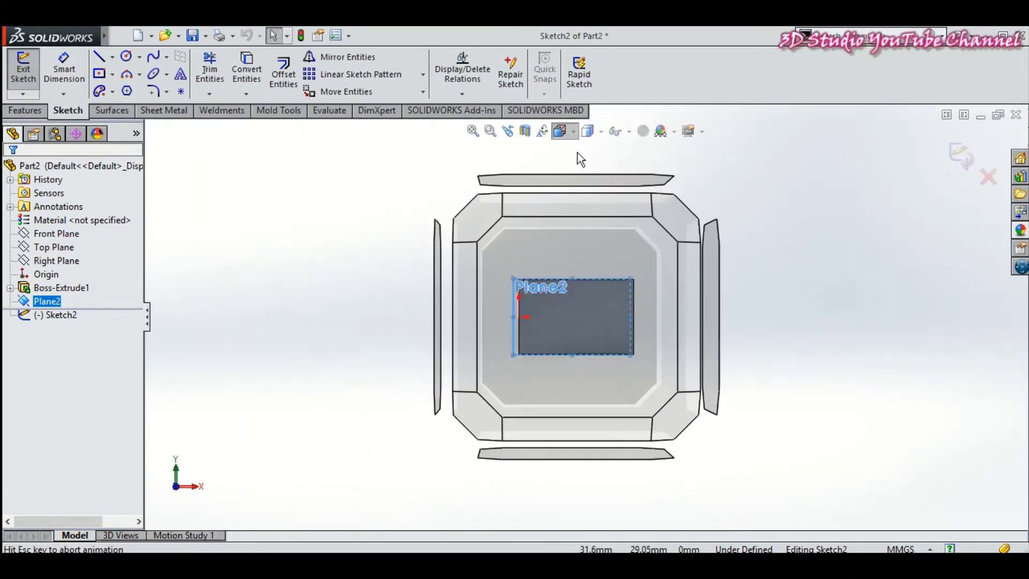
pyautogui.click(635, 207)
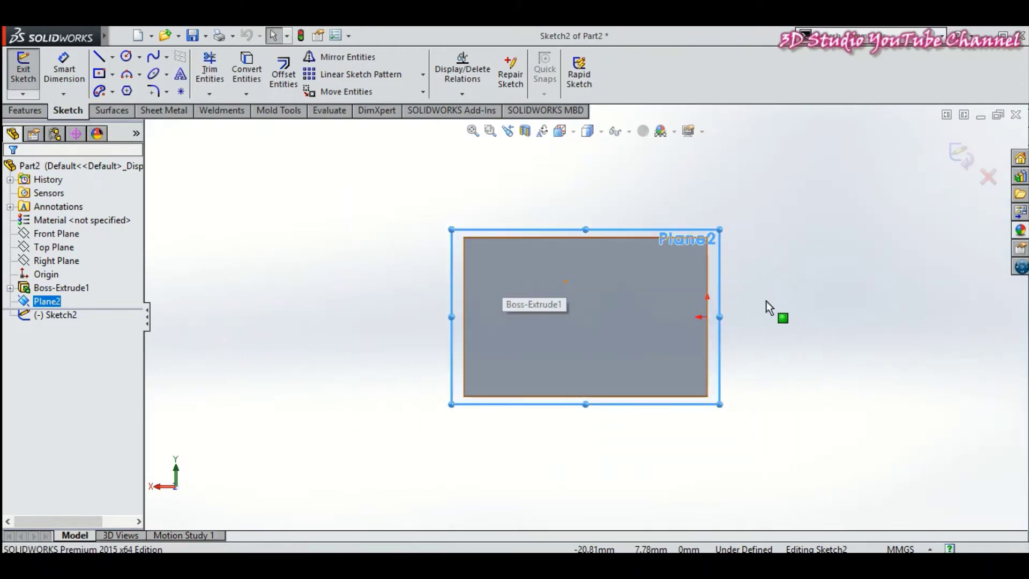
pyautogui.scroll(-2, 712, 320)
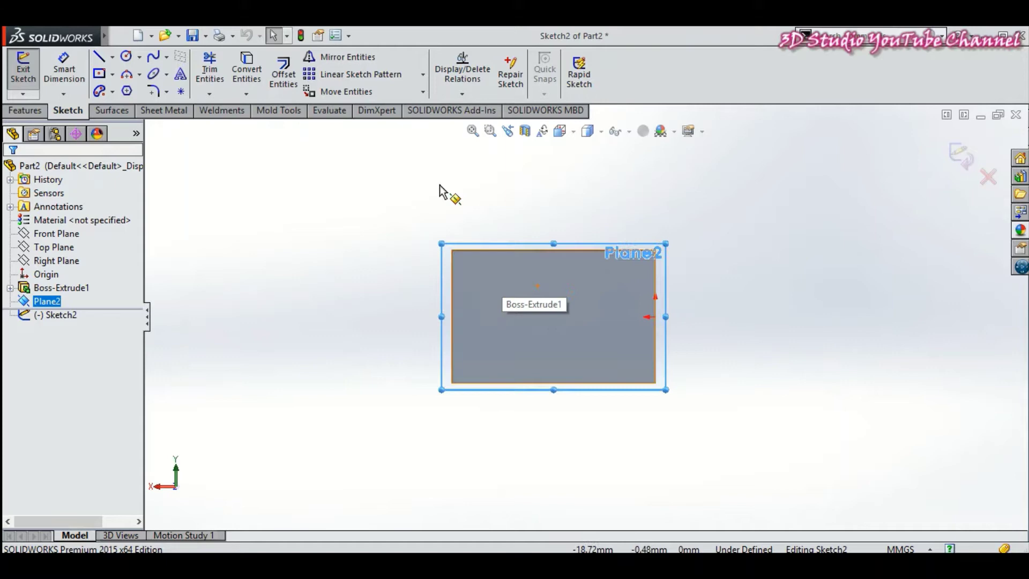
# - Draw a circle on the plate in Sketch2
pyautogui.click(126, 62)
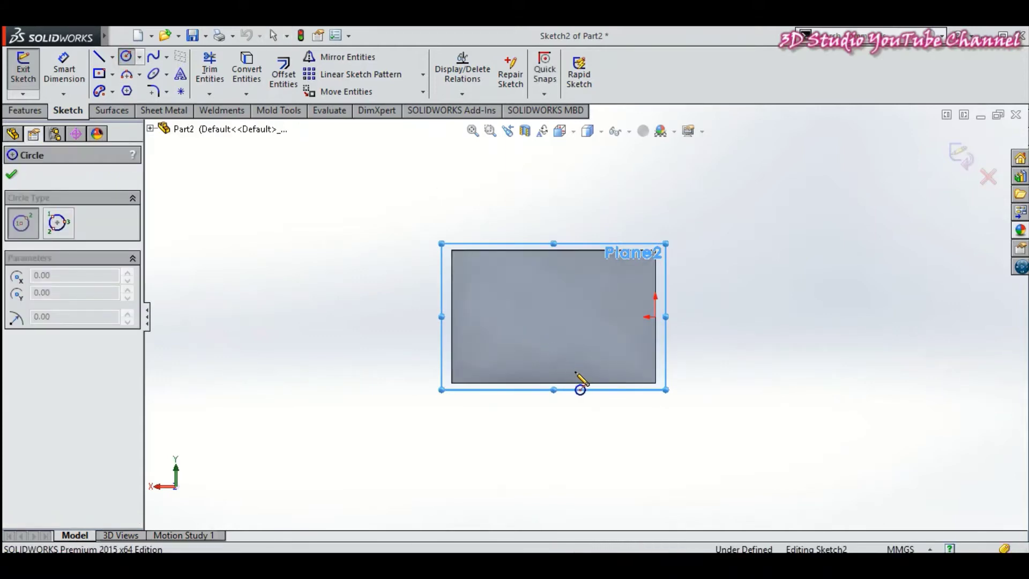
pyautogui.click(566, 369)
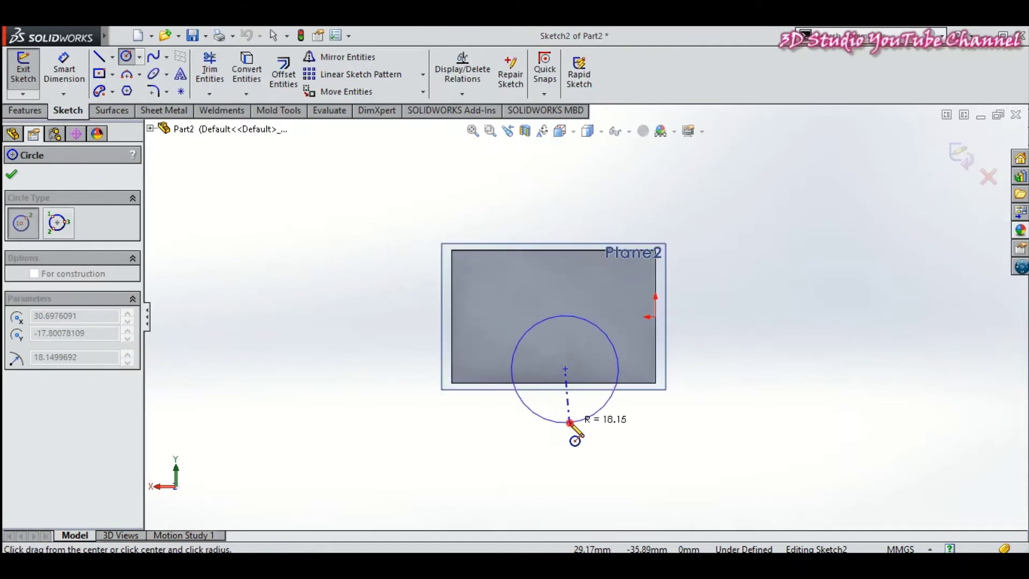
pyautogui.click(569, 421)
pyautogui.rightClick(719, 315)
pyautogui.click(750, 323)
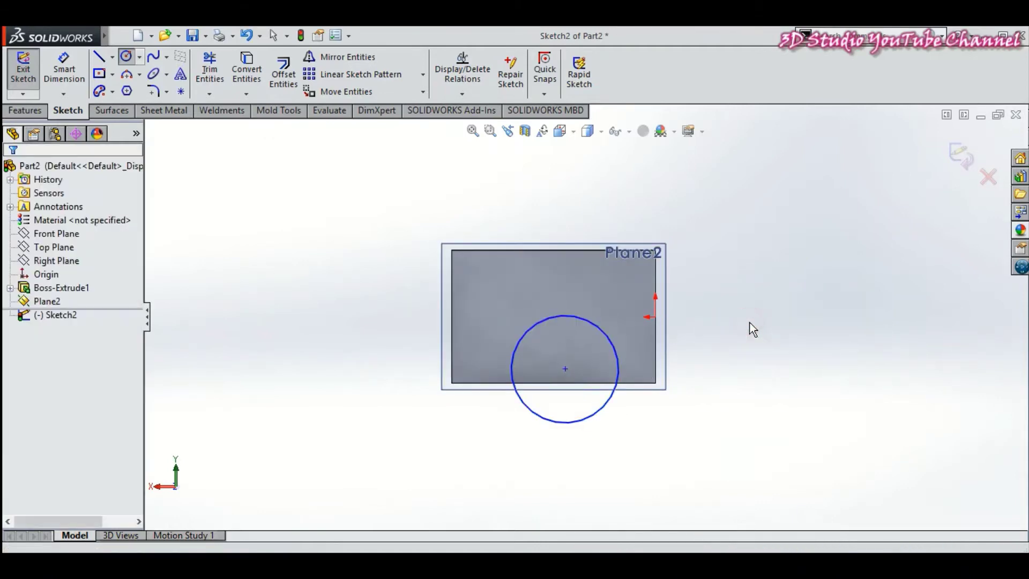
# - Locate the circle centre 75 mm below the top edge and 50 mm from the left edge
pyautogui.click(64, 68)
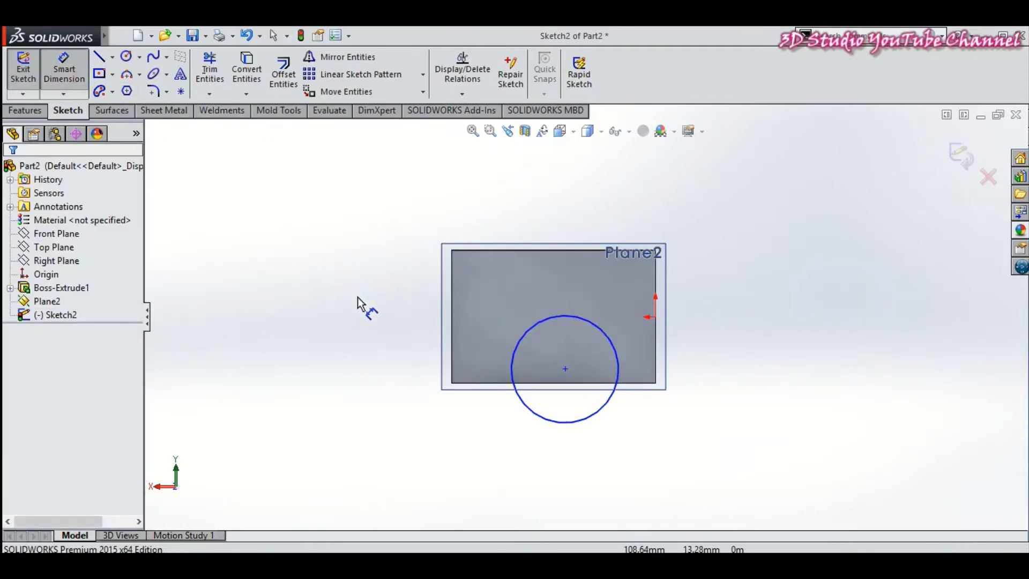
pyautogui.click(556, 250)
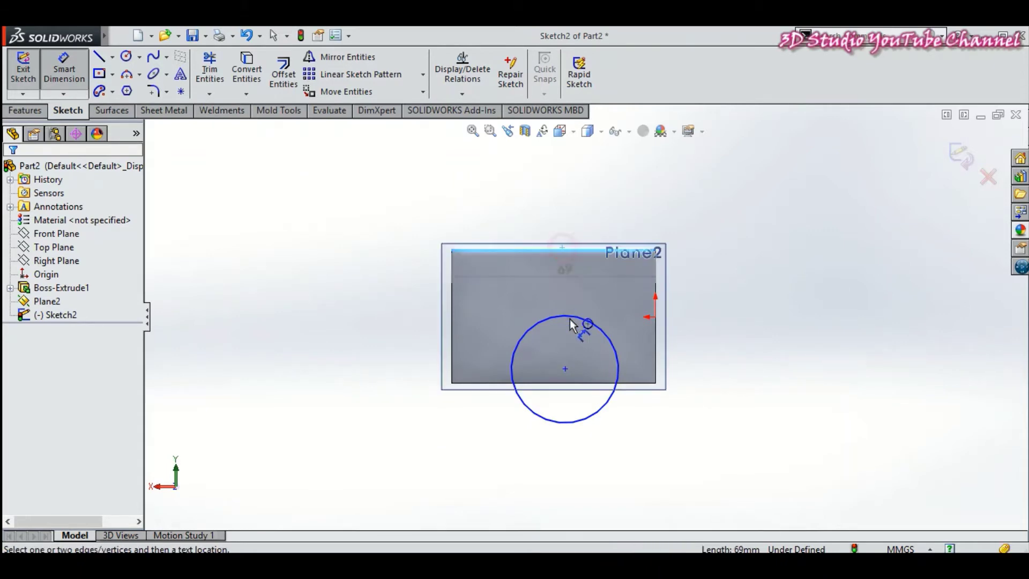
pyautogui.click(566, 369)
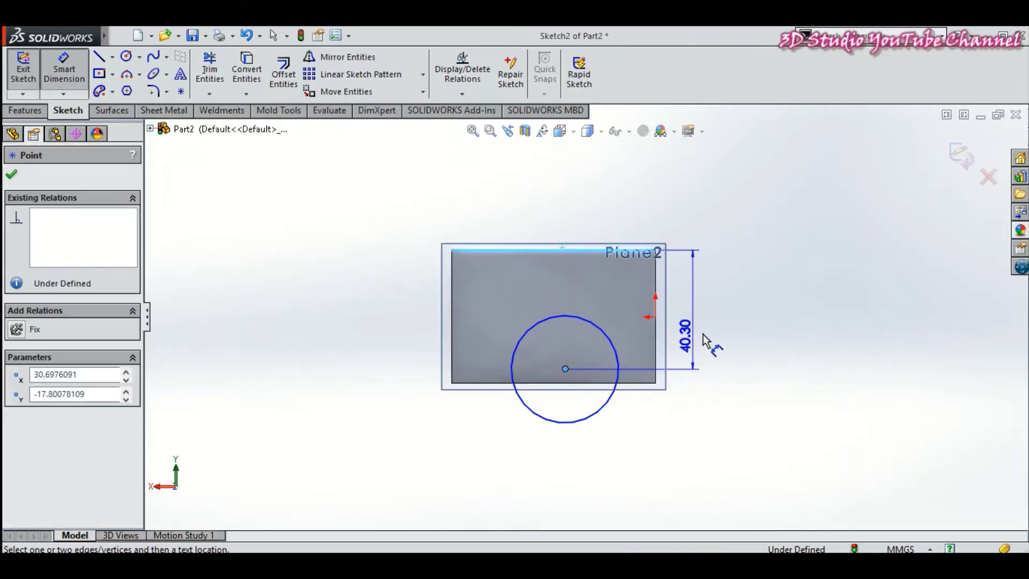
pyautogui.click(719, 327)
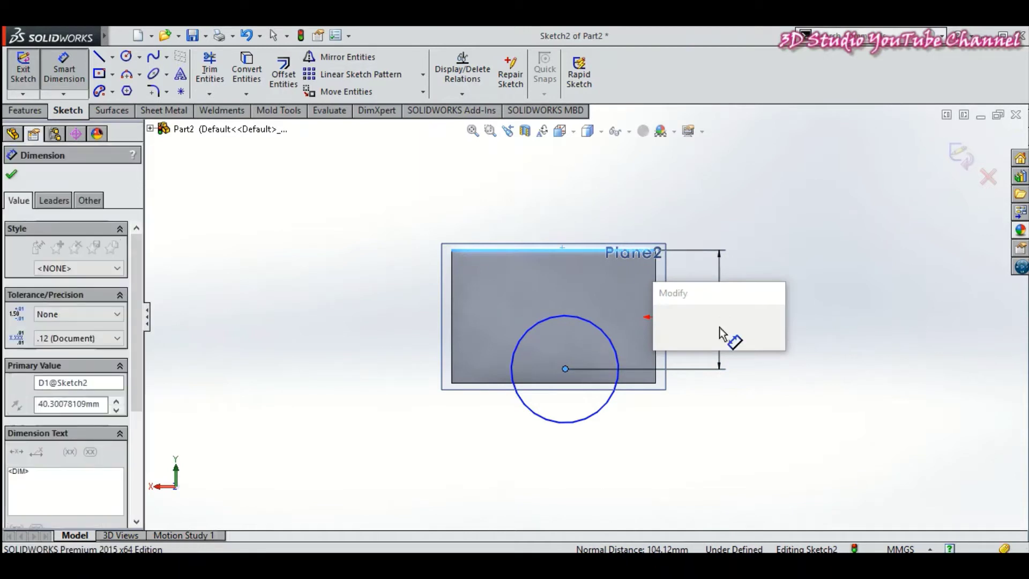
pyautogui.write('75')
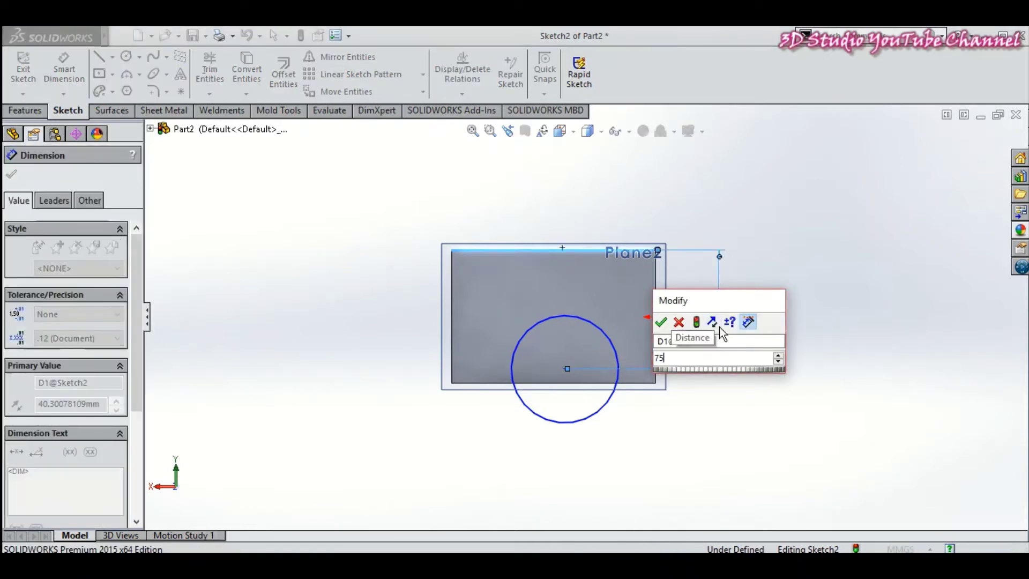
pyautogui.press('Return')
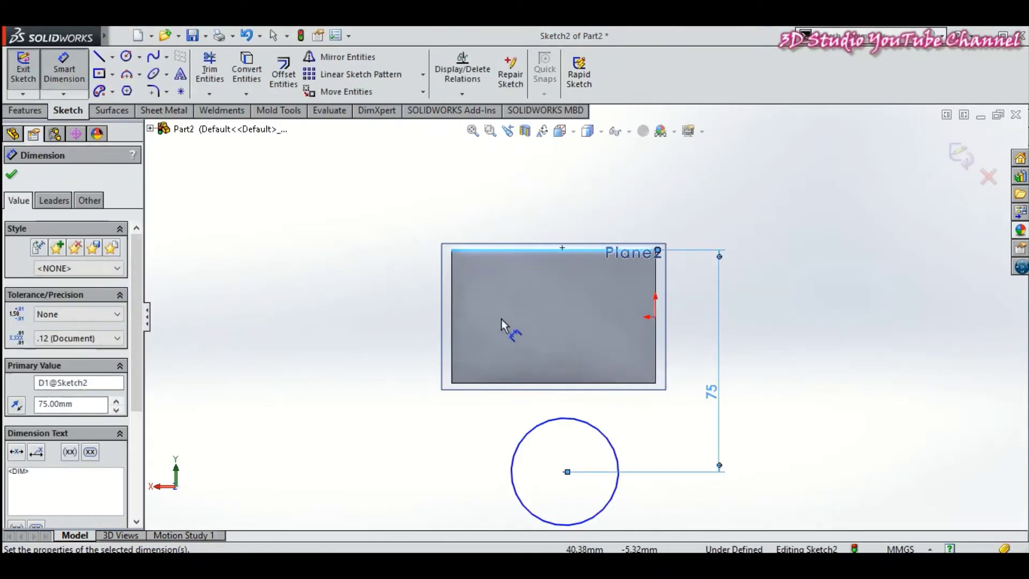
pyautogui.click(452, 313)
pyautogui.click(565, 472)
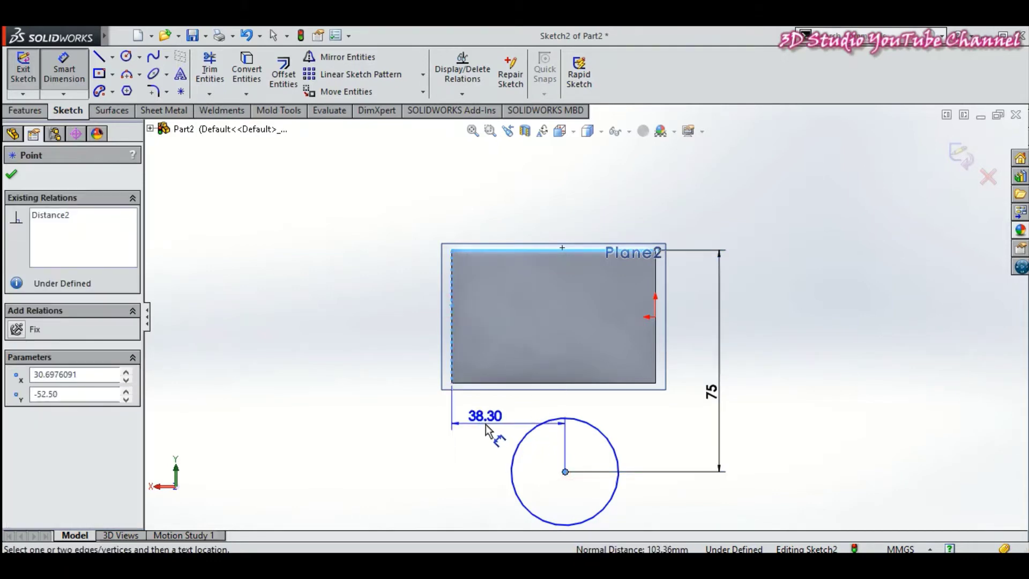
pyautogui.click(490, 423)
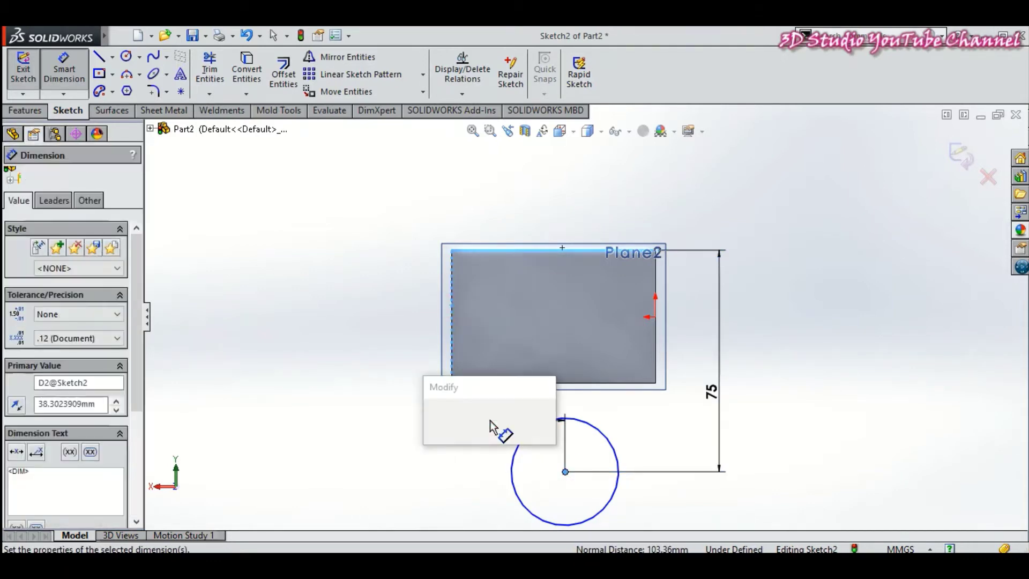
pyautogui.write('50')
pyautogui.press('Return')
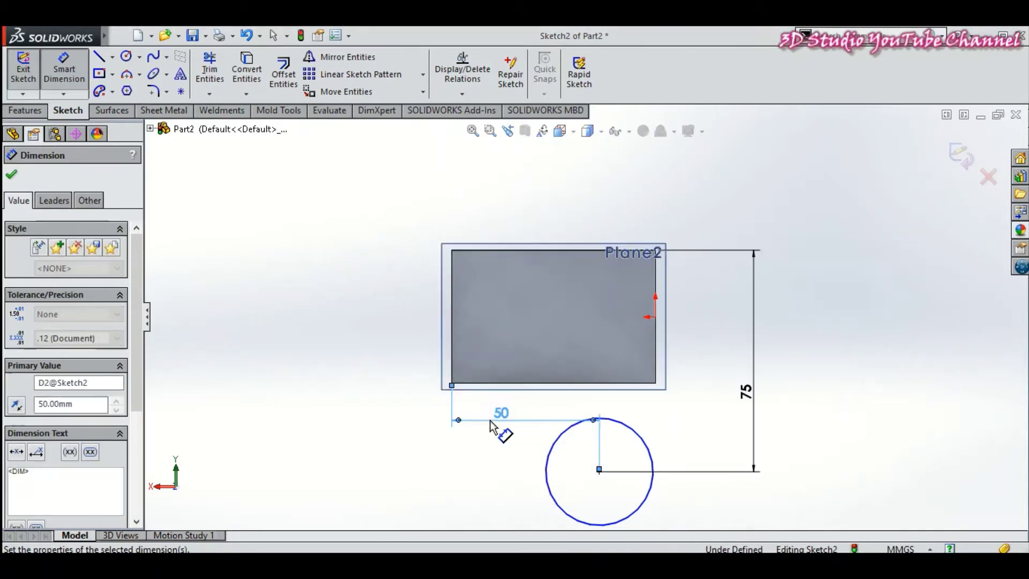
# - Dimension the circle's diameter as 38 mm
pyautogui.click(625, 435)
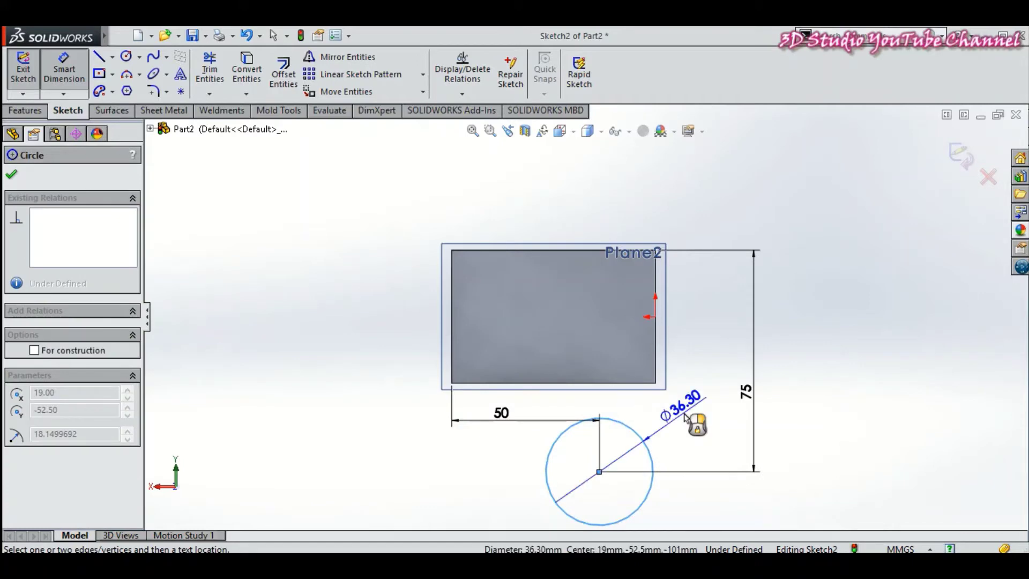
pyautogui.click(678, 421)
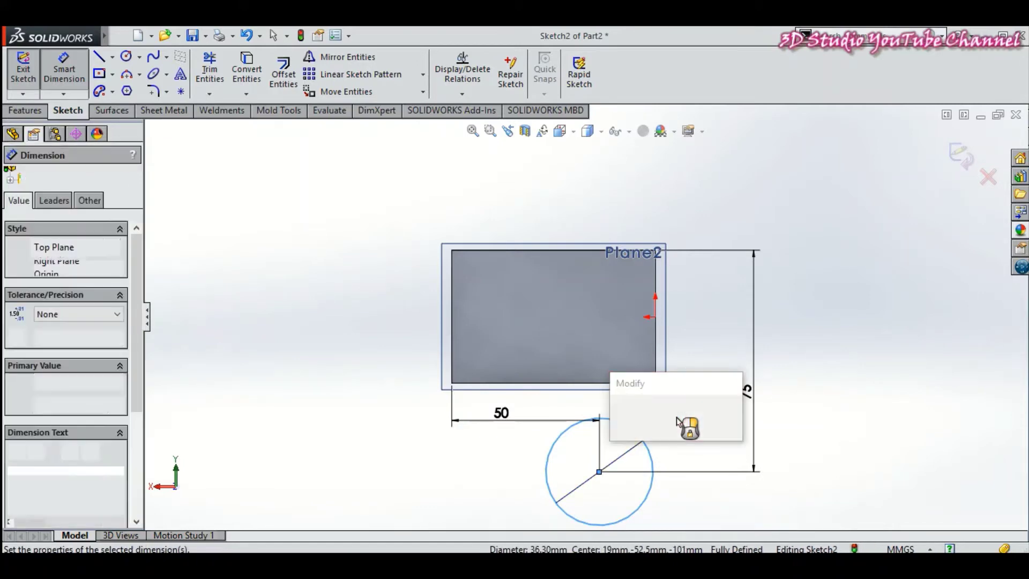
pyautogui.write('38')
pyautogui.press('Return')
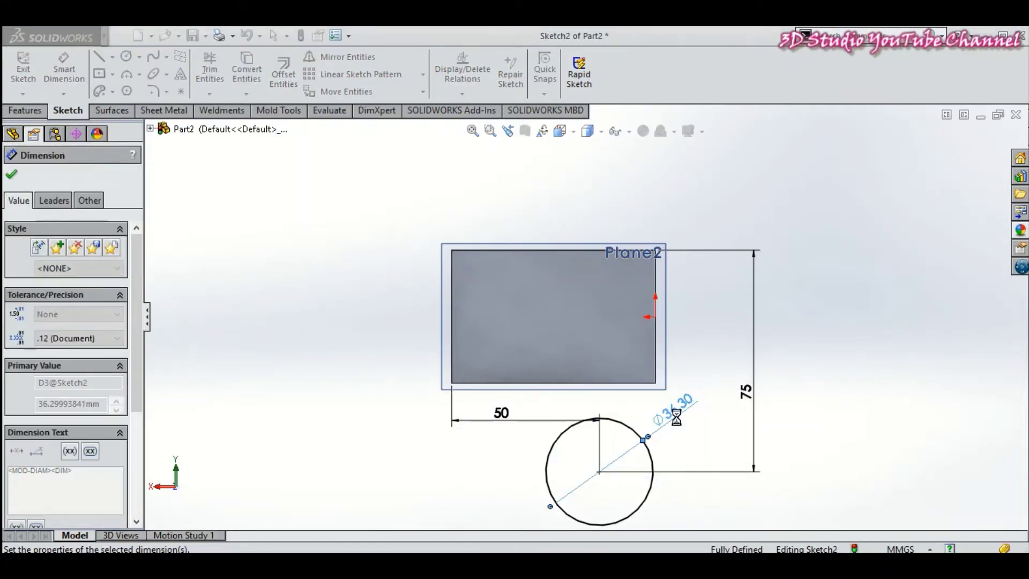
pyautogui.click(11, 178)
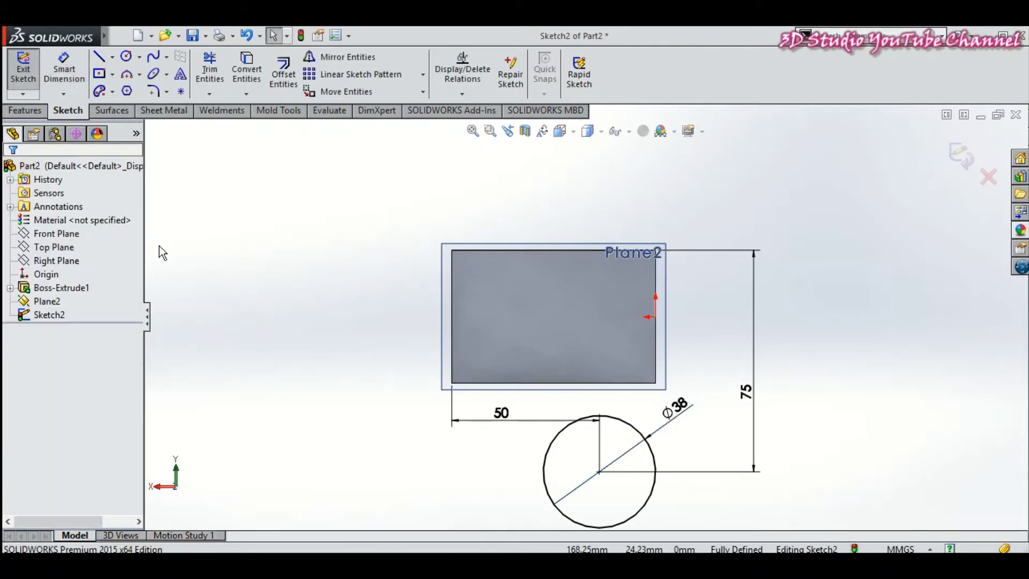
pyautogui.press('z')
pyautogui.press('z')
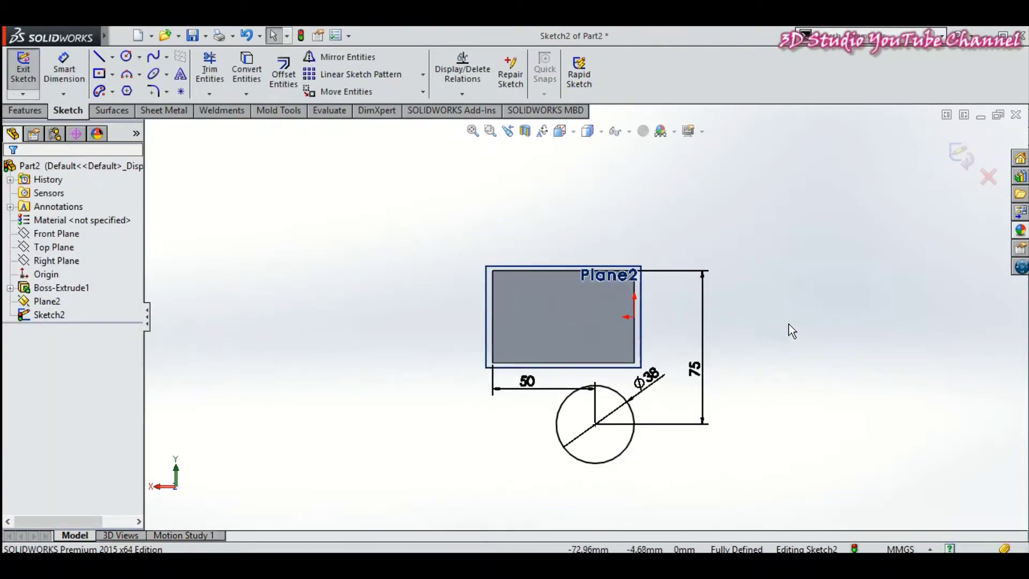
# - Extrude the Ø38 circle 25 mm into the cylinder Boss-Extrude2
pyautogui.click(37, 110)
pyautogui.click(30, 83)
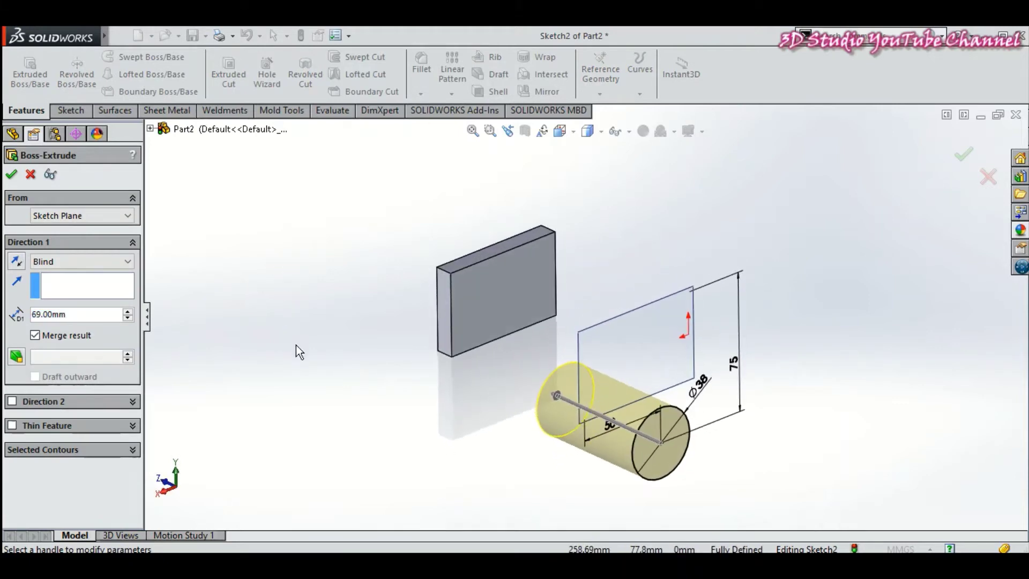
pyautogui.click(75, 317)
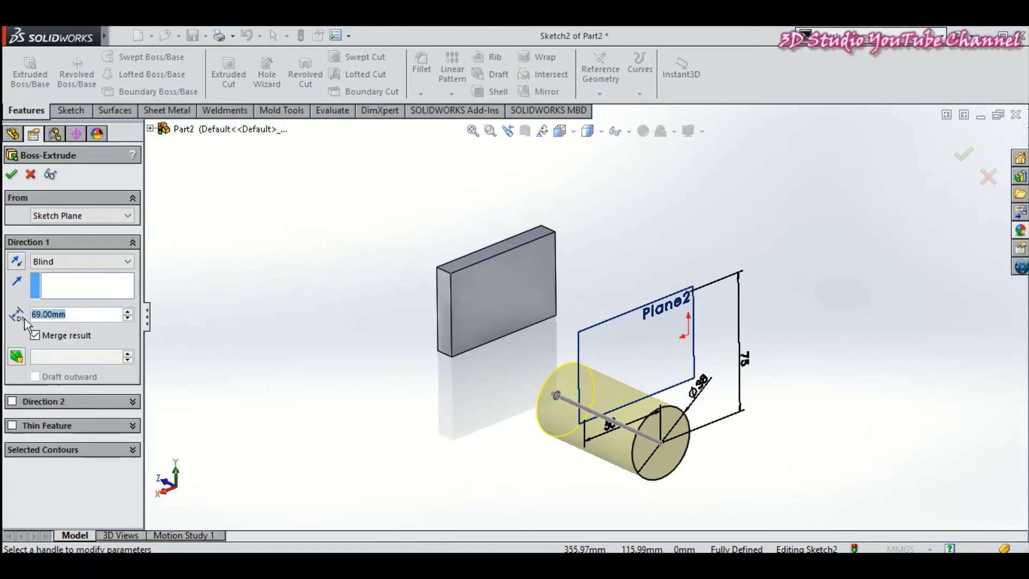
pyautogui.write('25')
pyautogui.press('Return')
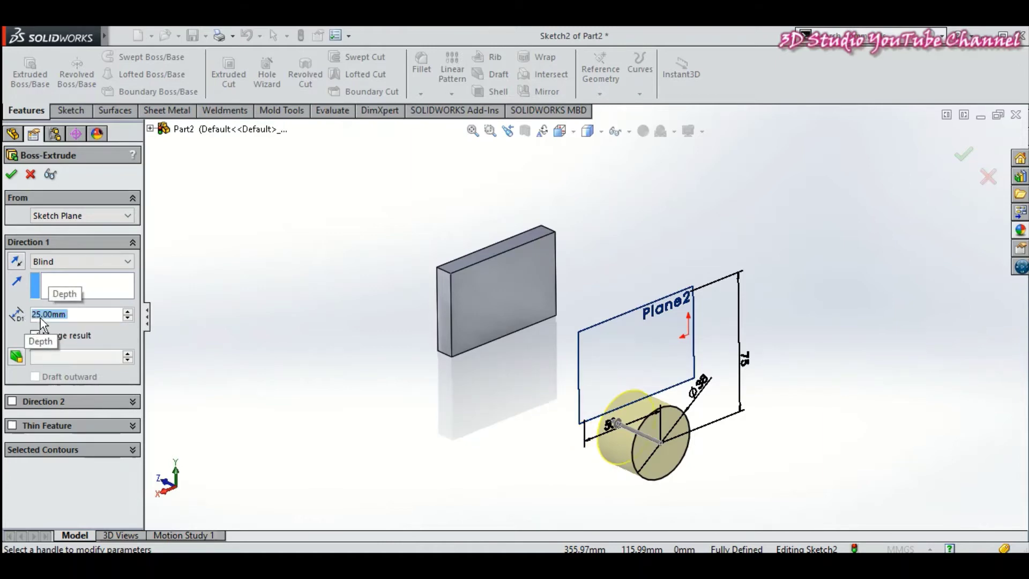
pyautogui.moveTo(403, 317)
pyautogui.mouseDown(button='middle')
pyautogui.moveTo(356, 277)
pyautogui.moveTo(370, 287)
pyautogui.mouseUp(button='middle')
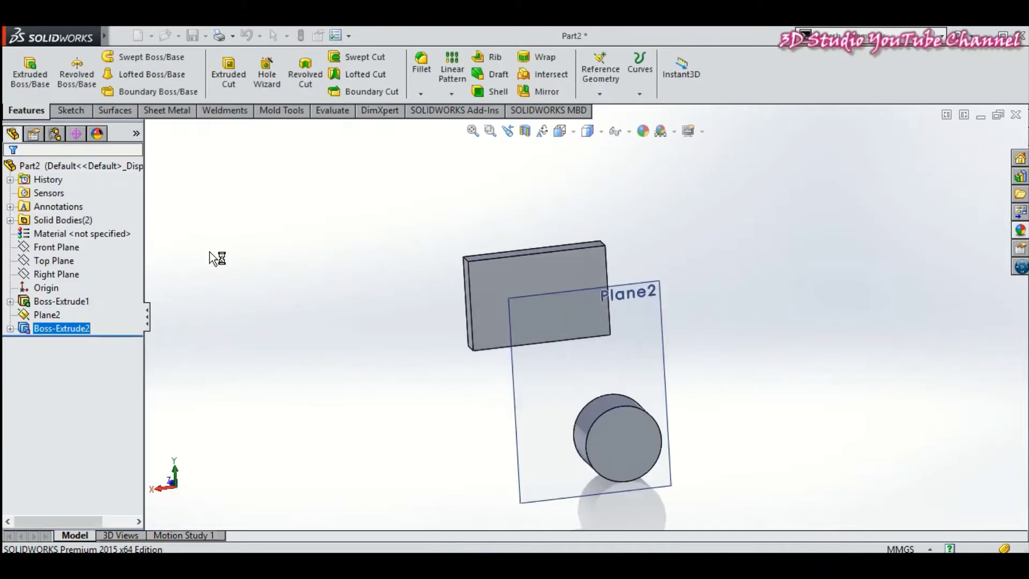
pyautogui.moveTo(281, 299)
pyautogui.mouseDown(button='middle')
pyautogui.moveTo(292, 263)
pyautogui.moveTo(344, 303)
pyautogui.mouseUp(button='middle')
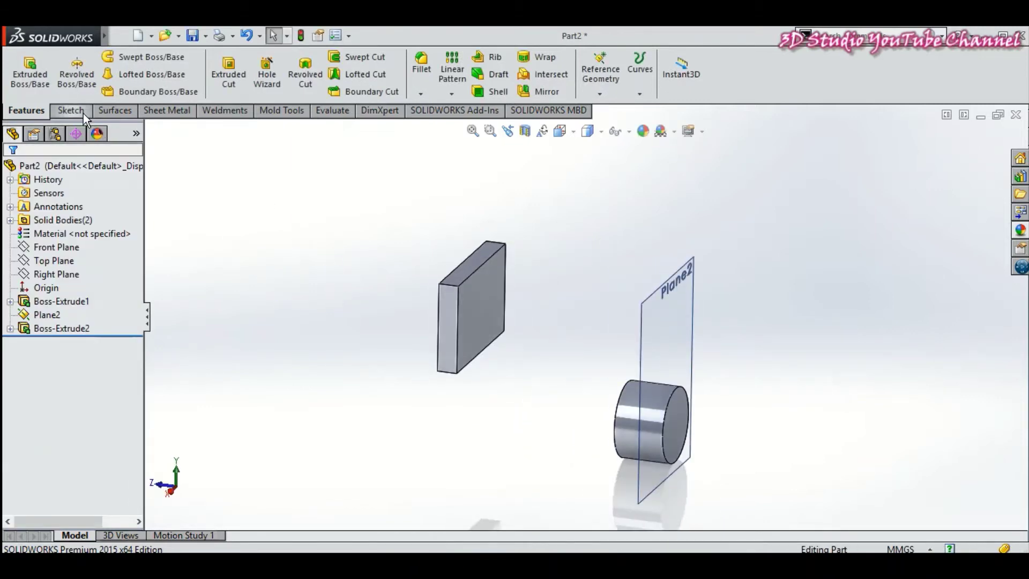
pyautogui.moveTo(279, 280)
pyautogui.mouseDown(button='middle')
pyautogui.moveTo(241, 276)
pyautogui.moveTo(288, 271)
pyautogui.mouseUp(button='middle')
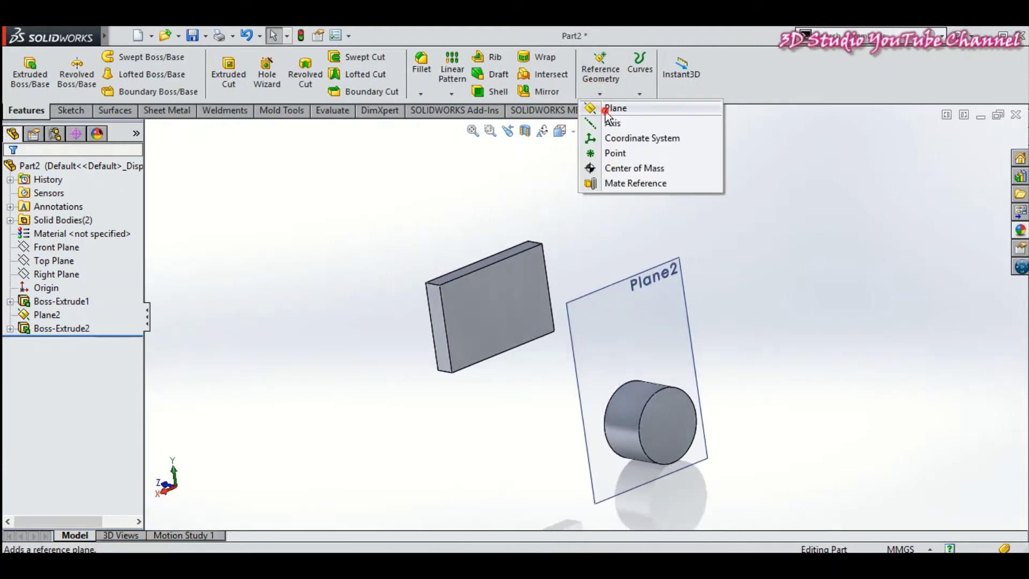
# - Create Plane3 offset 19 mm from the Right Plane
pyautogui.click(611, 108)
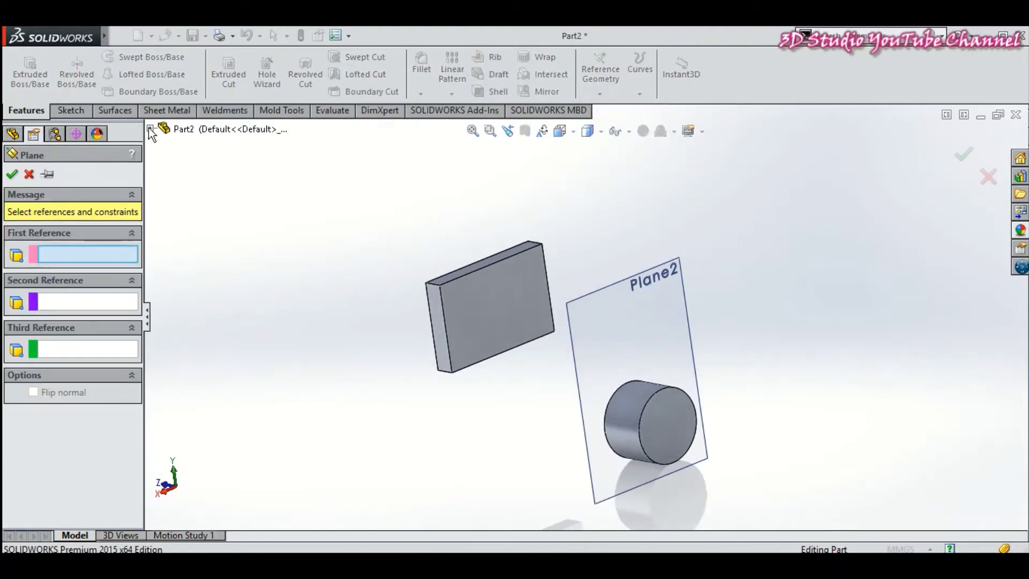
pyautogui.click(151, 129)
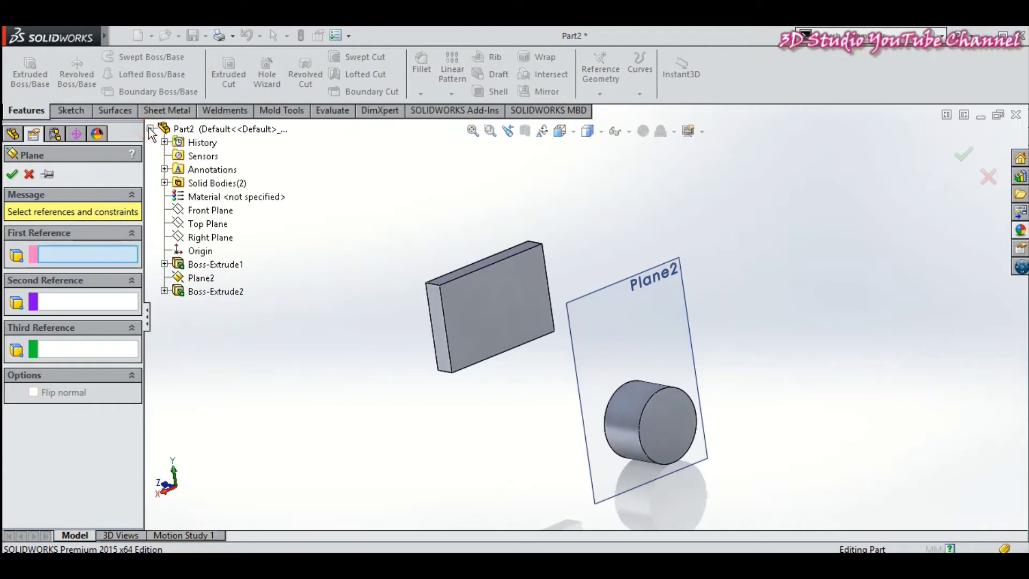
pyautogui.click(207, 239)
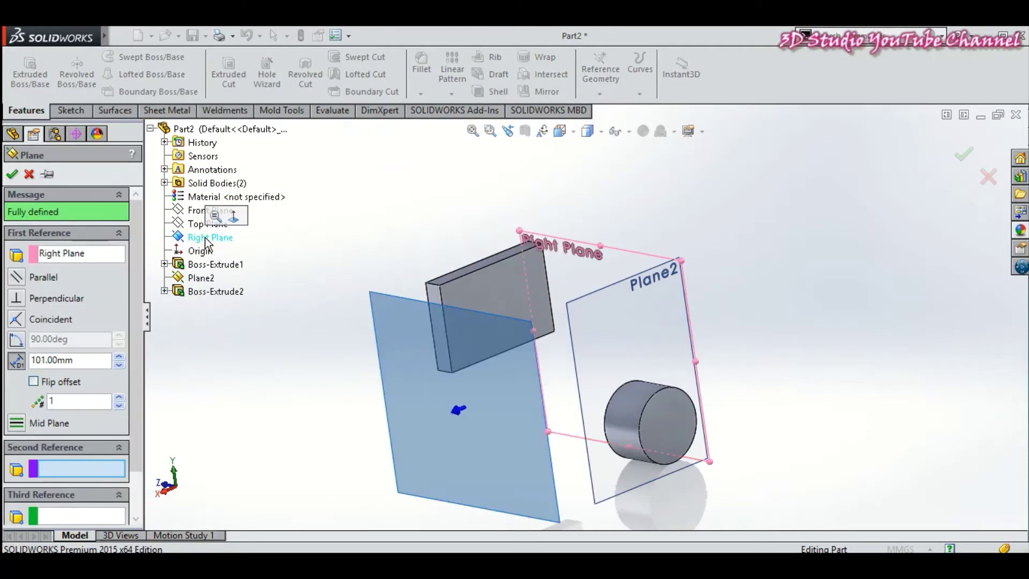
pyautogui.doubleClick(81, 360)
pyautogui.write('1')
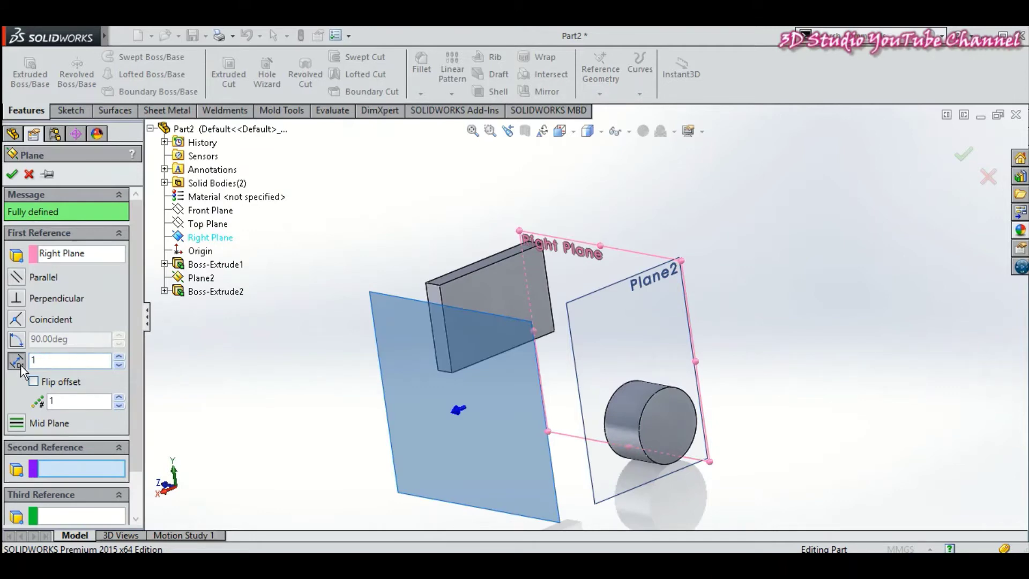
pyautogui.write('9')
pyautogui.press('Return')
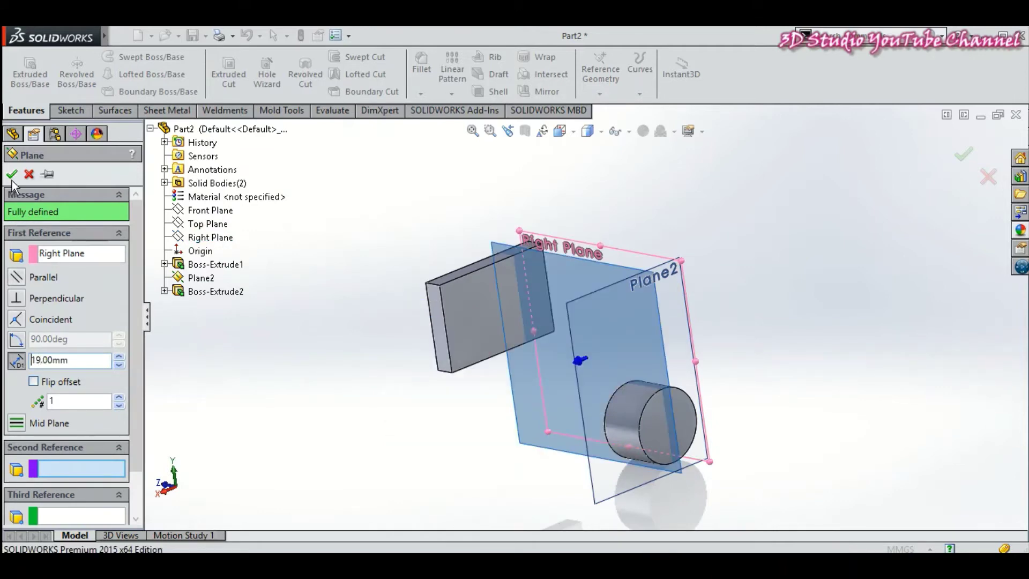
pyautogui.click(12, 175)
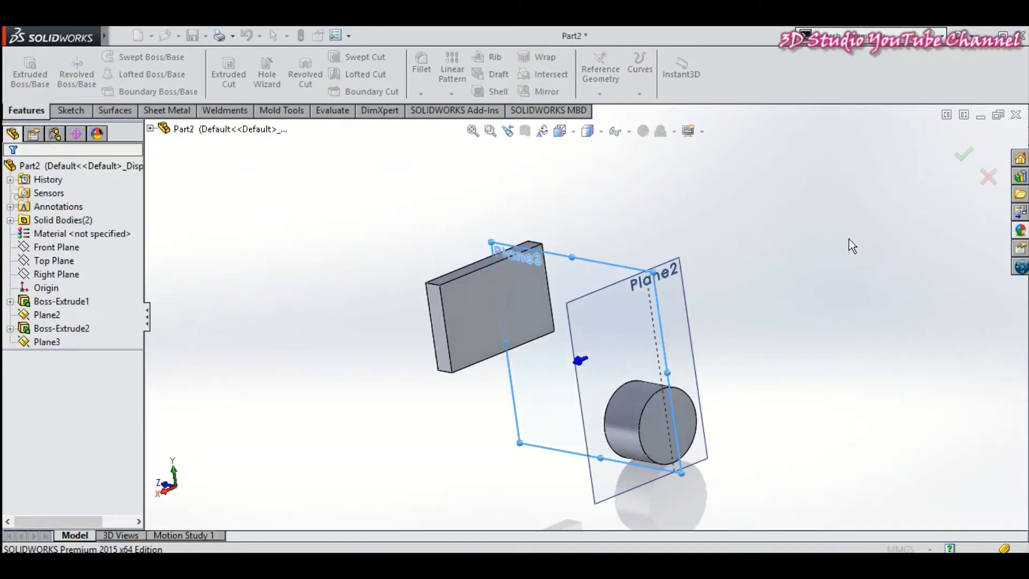
pyautogui.moveTo(819, 278)
pyautogui.mouseDown(button='middle')
pyautogui.moveTo(765, 243)
pyautogui.moveTo(826, 277)
pyautogui.moveTo(819, 262)
pyautogui.moveTo(757, 236)
pyautogui.mouseUp(button='middle')
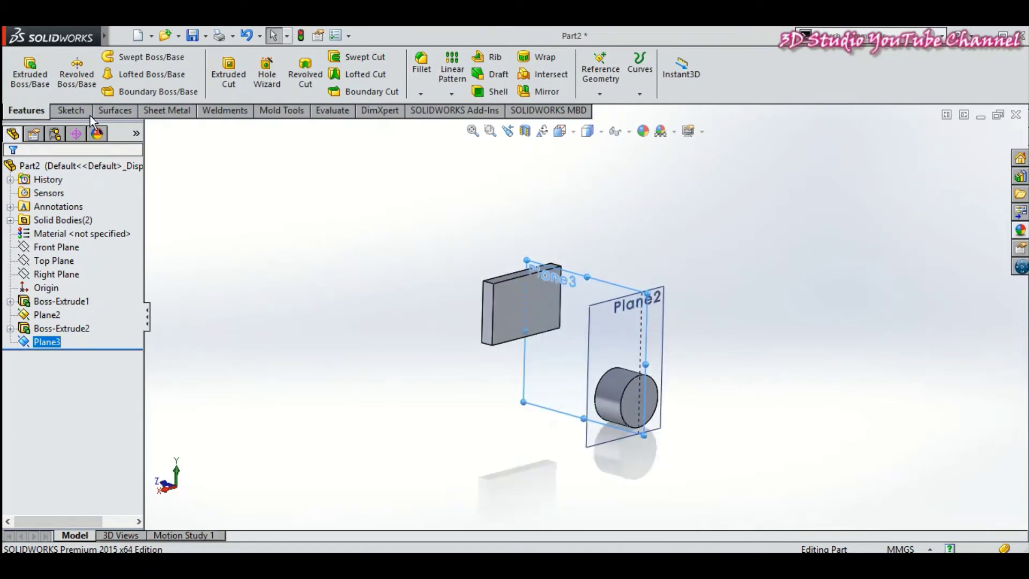
# - Start Sketch3 on Plane3 and view it Normal To
pyautogui.click(75, 111)
pyautogui.click(33, 75)
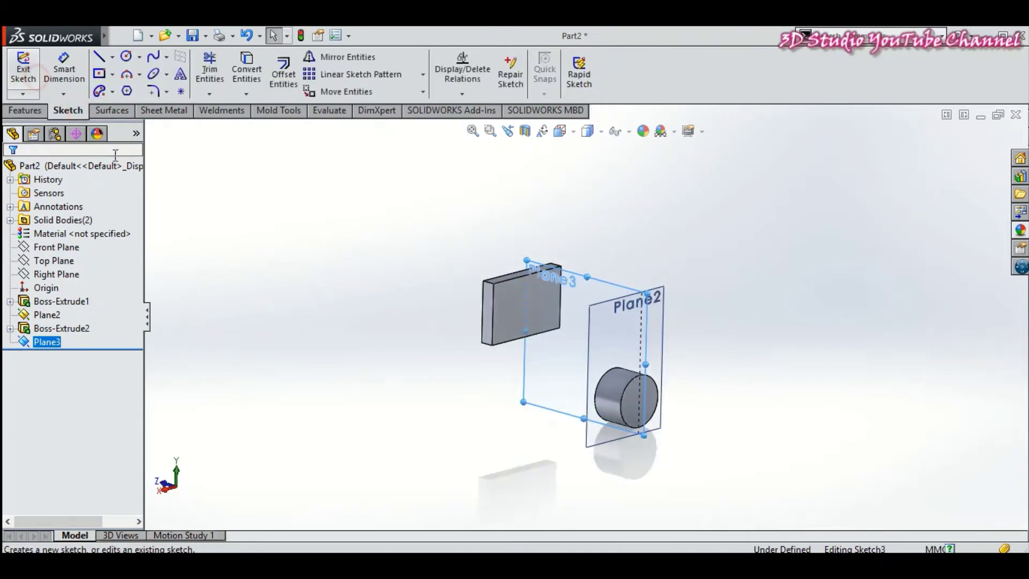
pyautogui.click(574, 132)
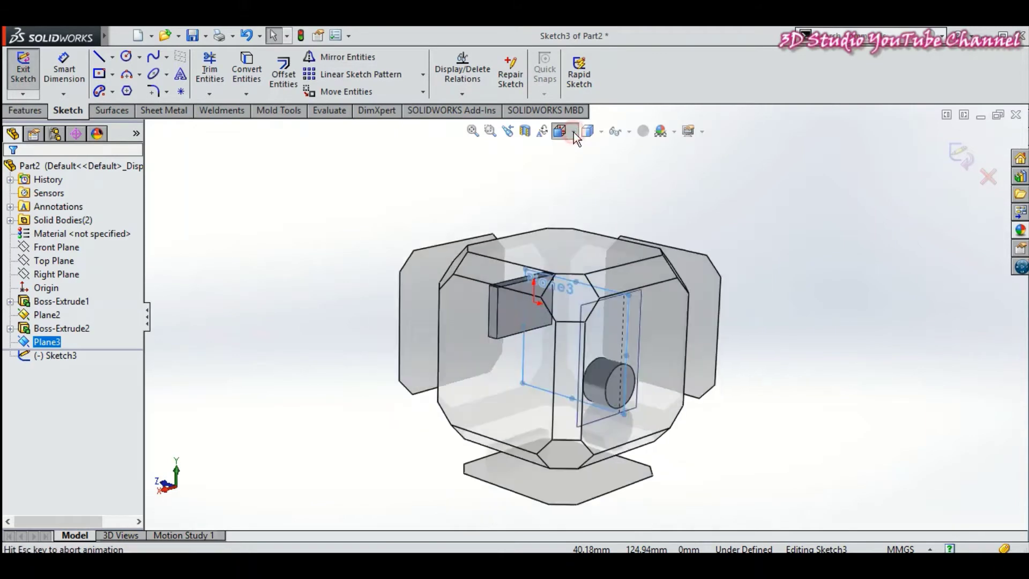
pyautogui.click(573, 136)
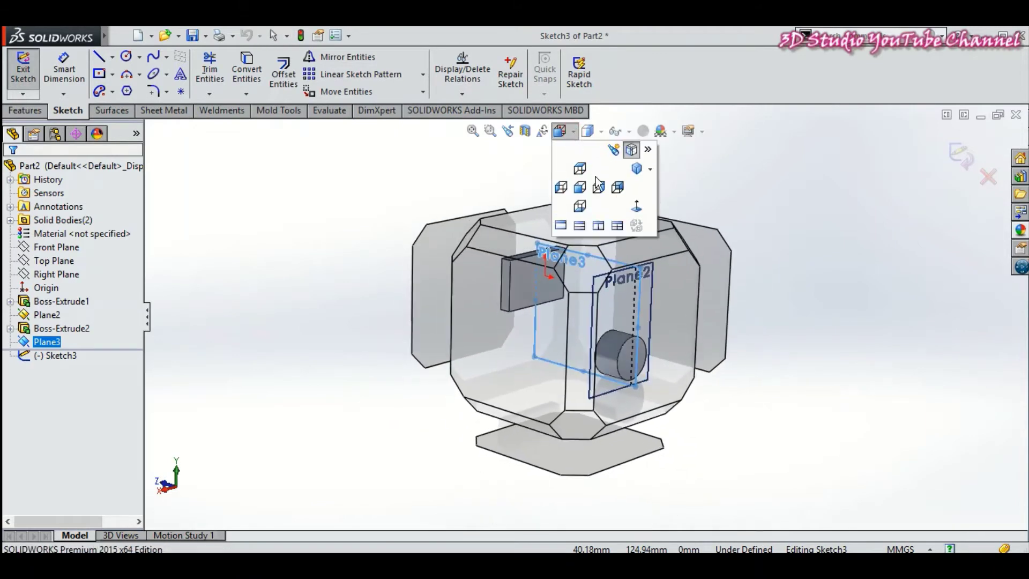
pyautogui.click(637, 210)
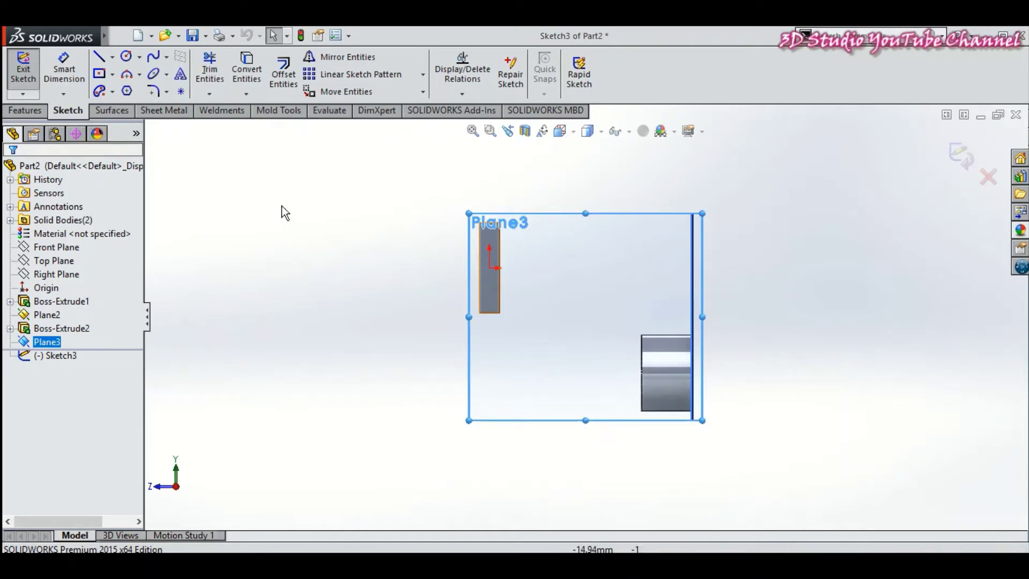
# - Draw a horizontal line from the plate's bottom corner, then a vertical line down into the cylinder
pyautogui.click(100, 57)
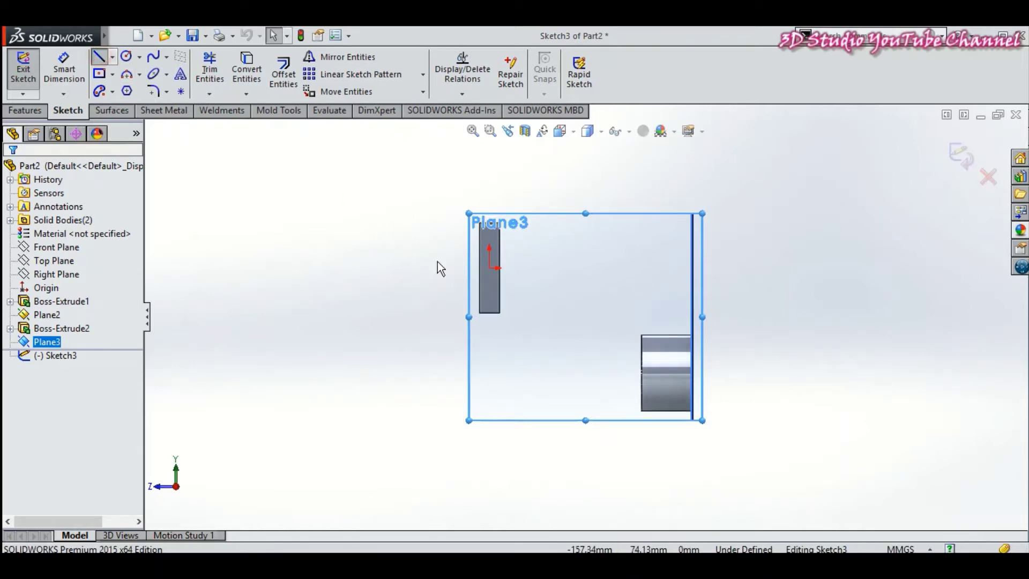
pyautogui.click(480, 314)
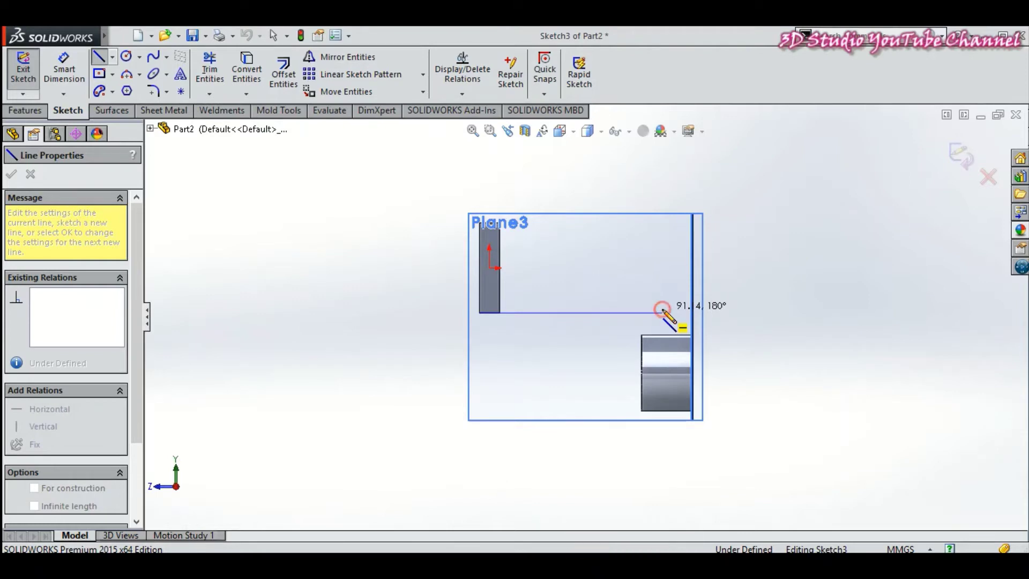
pyautogui.click(662, 312)
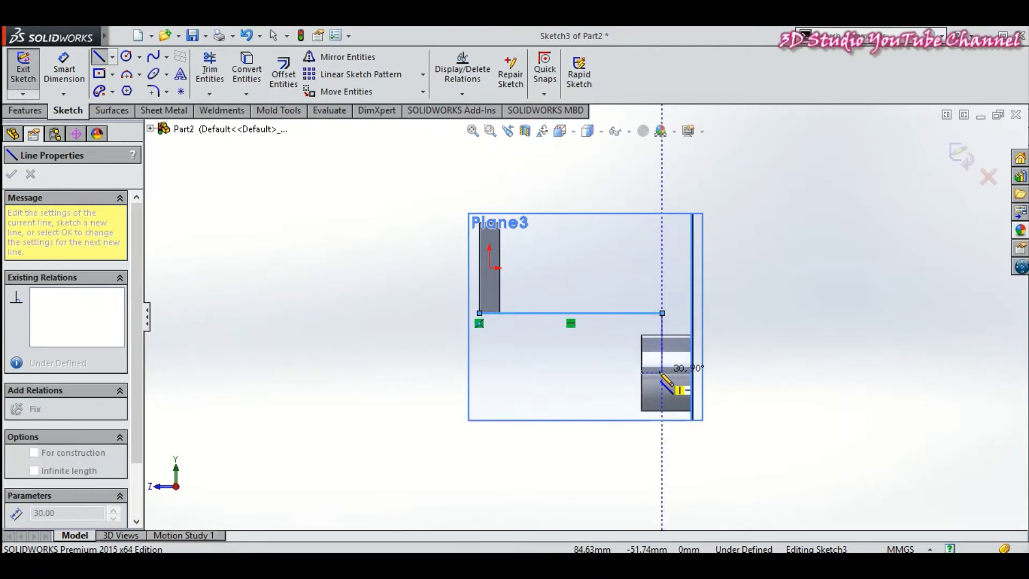
pyautogui.click(662, 373)
pyautogui.rightClick(791, 300)
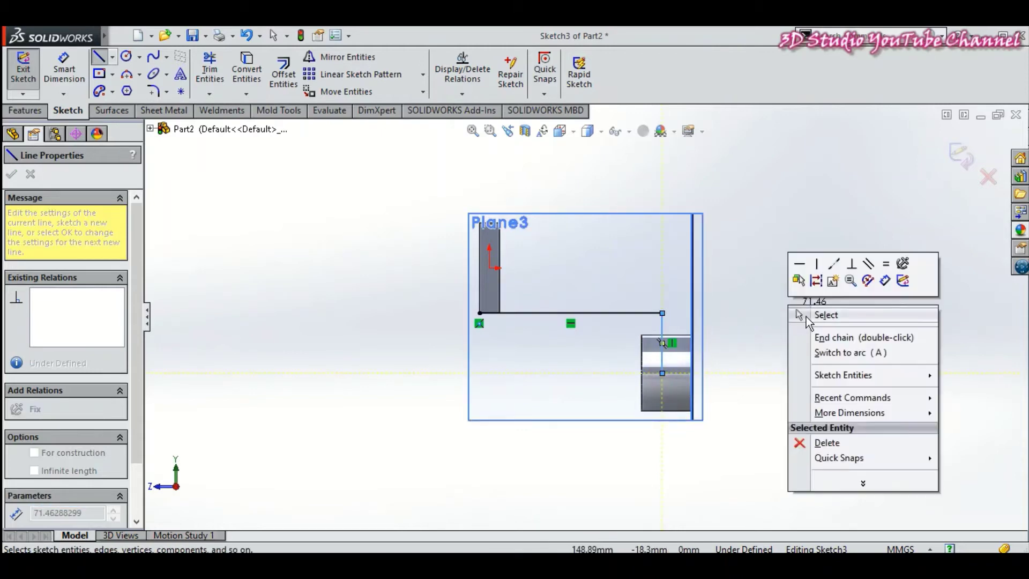
pyautogui.click(806, 317)
pyautogui.scroll(-1, 583, 351)
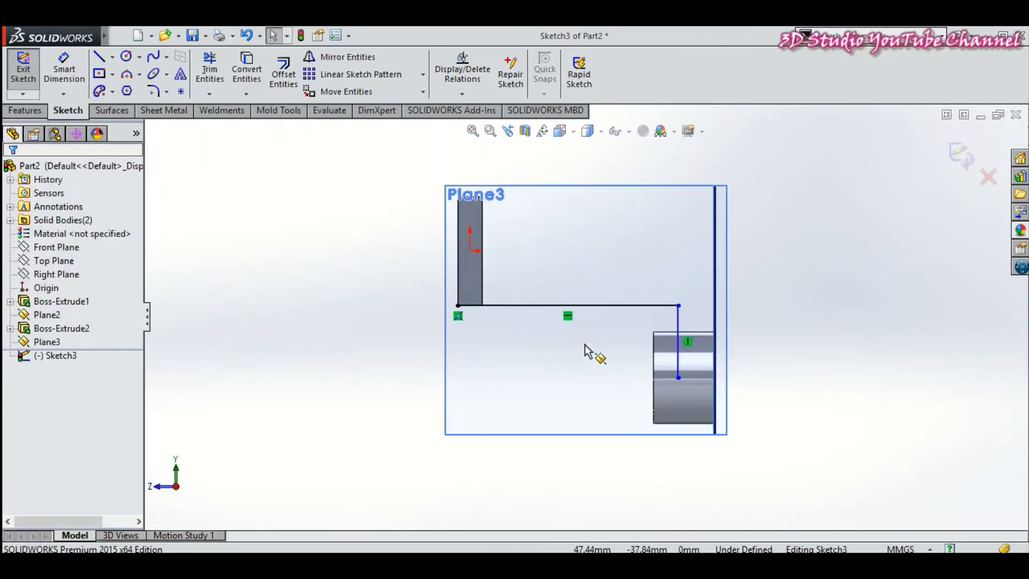
pyautogui.scroll(1, 557, 381)
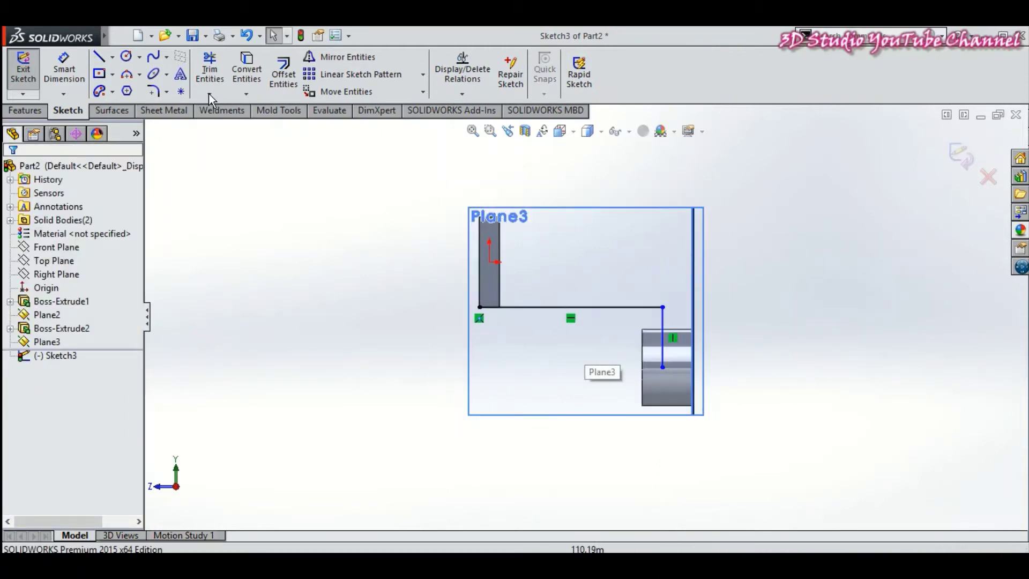
# - Dimension the vertical line's offset as 3 mm
pyautogui.click(86, 78)
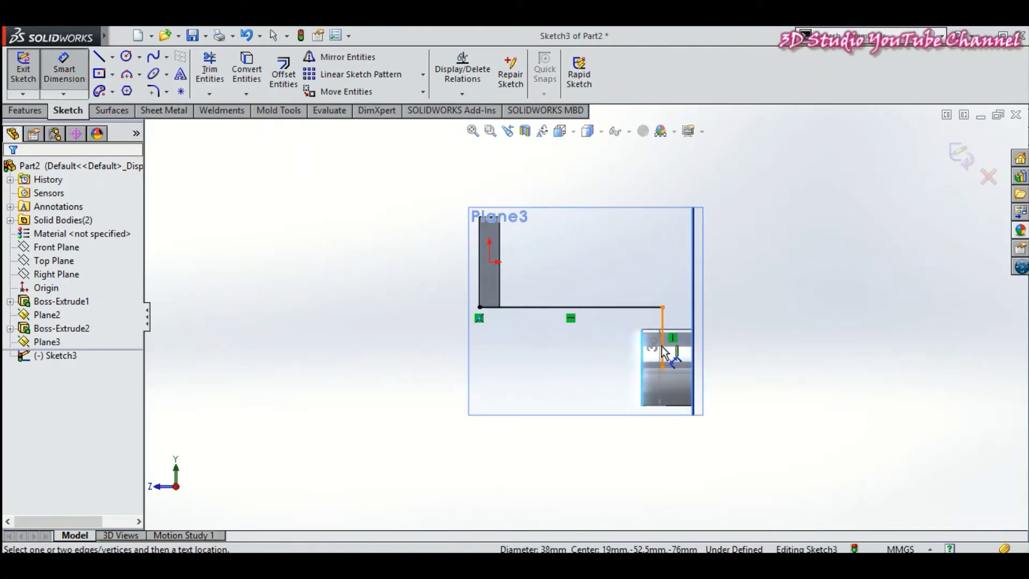
pyautogui.click(659, 348)
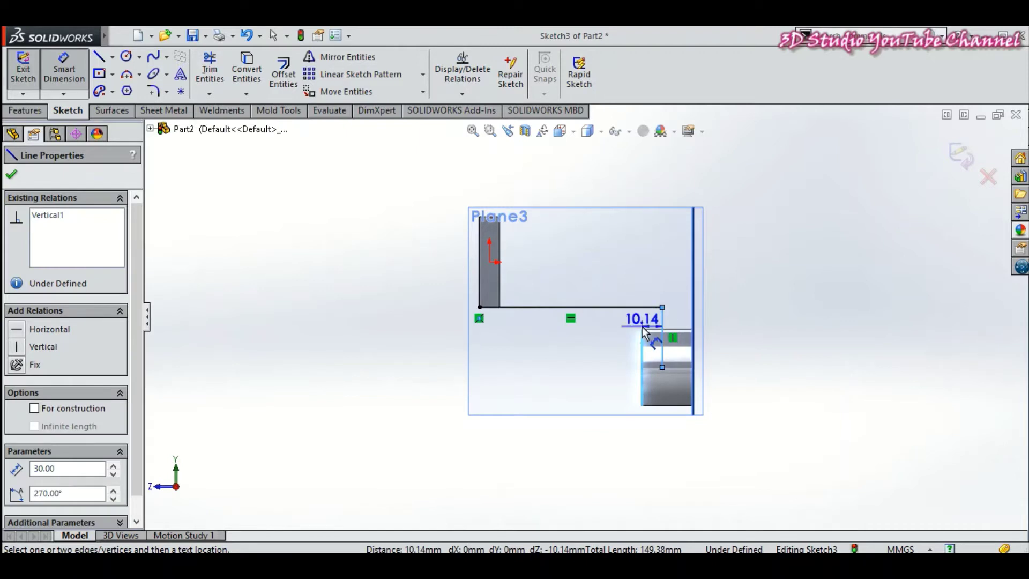
pyautogui.click(615, 342)
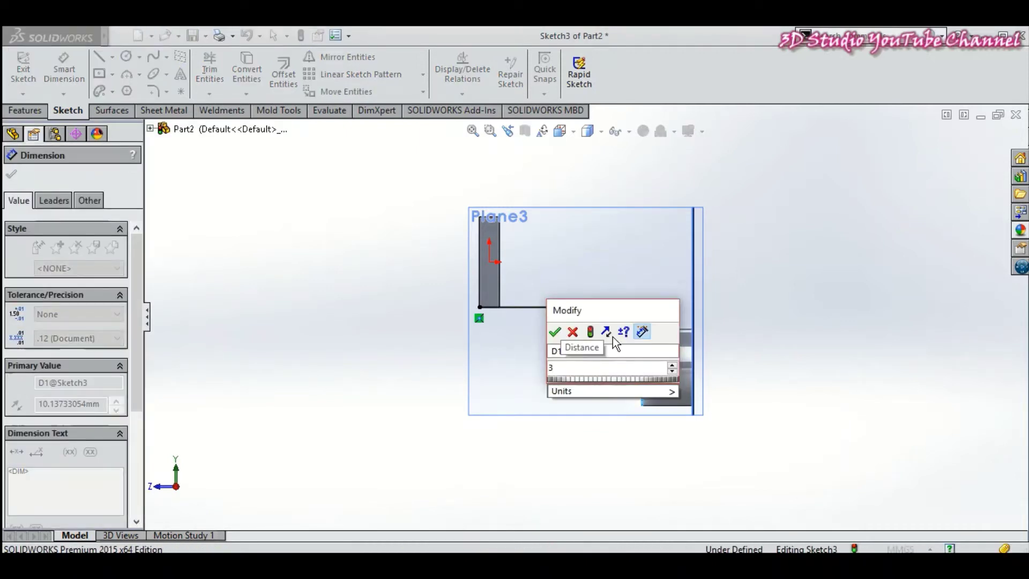
pyautogui.press('Escape')
pyautogui.write('3')
pyautogui.press('Return')
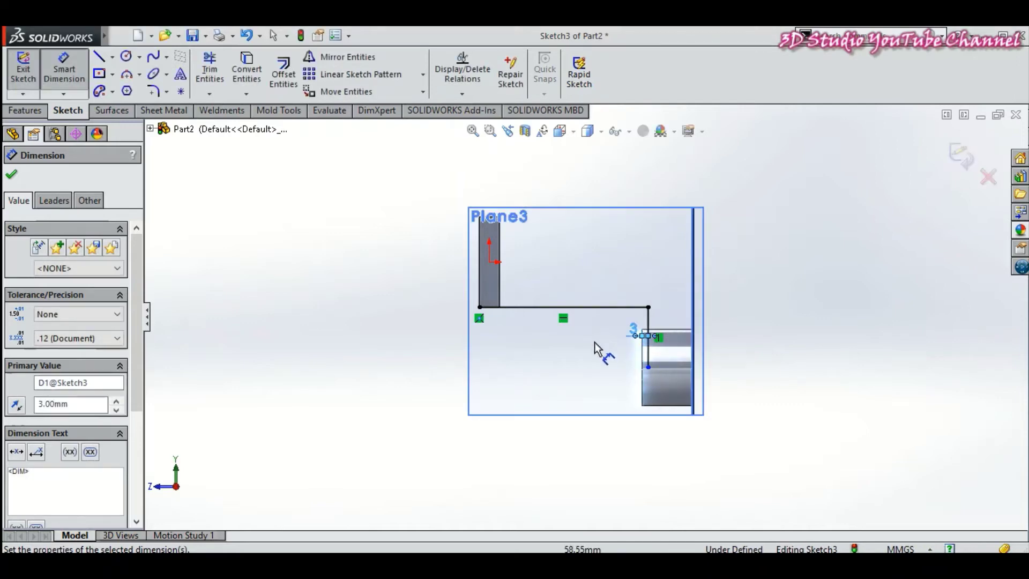
pyautogui.click(13, 171)
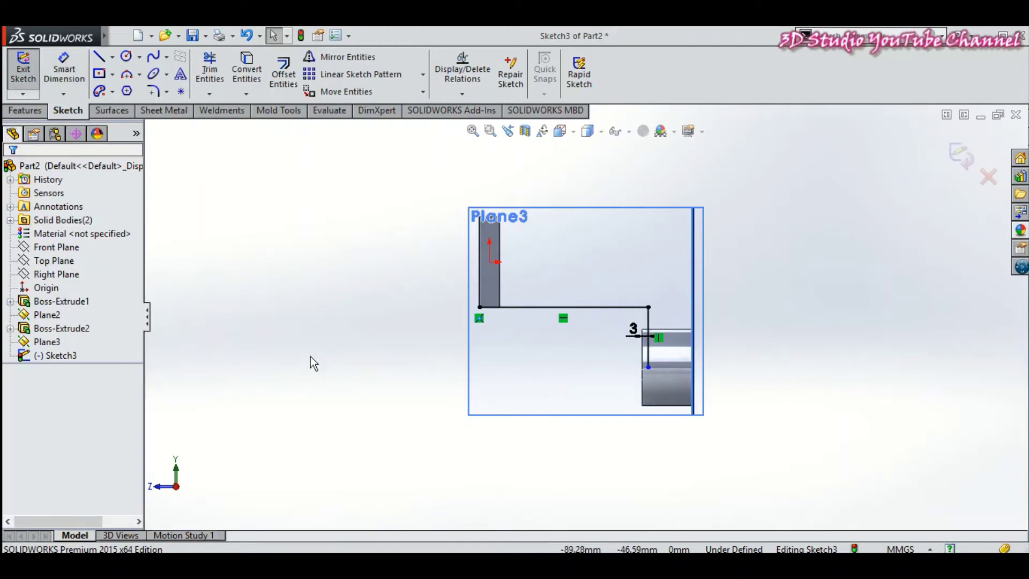
# - Round the corner between the horizontal and vertical sketch lines with a 5 mm sketch fillet
pyautogui.click(159, 93)
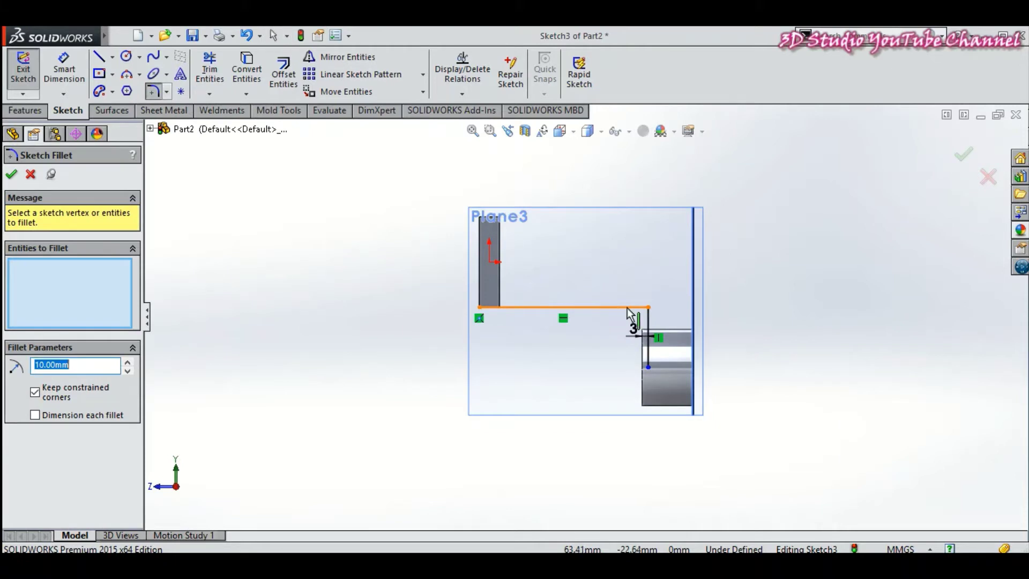
pyautogui.click(649, 307)
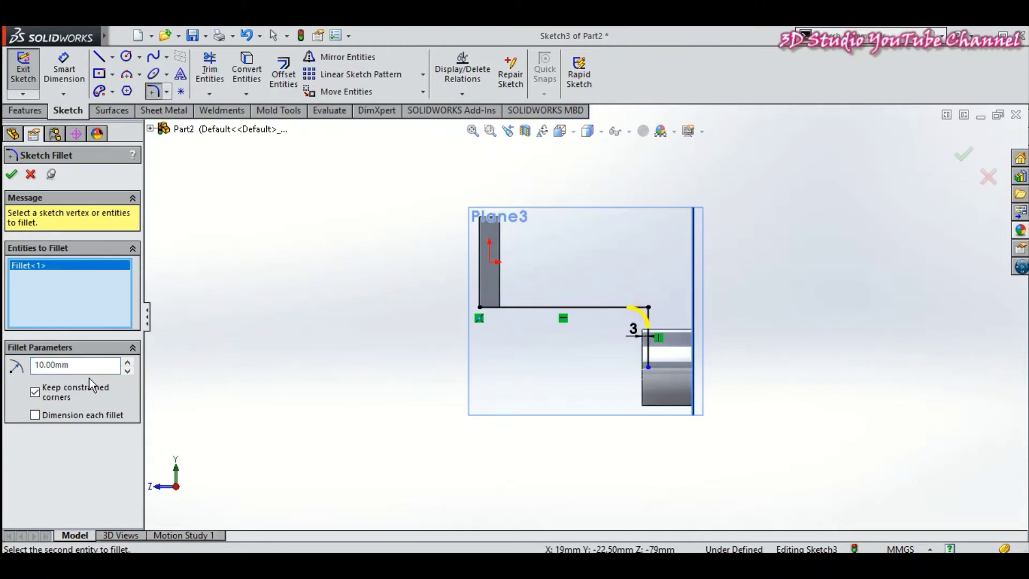
pyautogui.moveTo(79, 365); pyautogui.dragTo(30, 370)
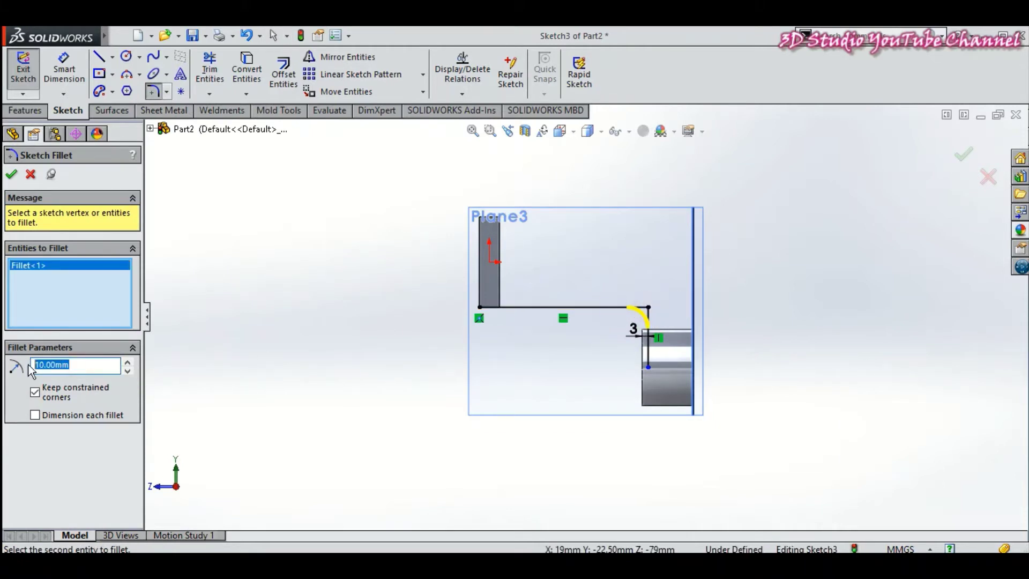
pyautogui.write('5')
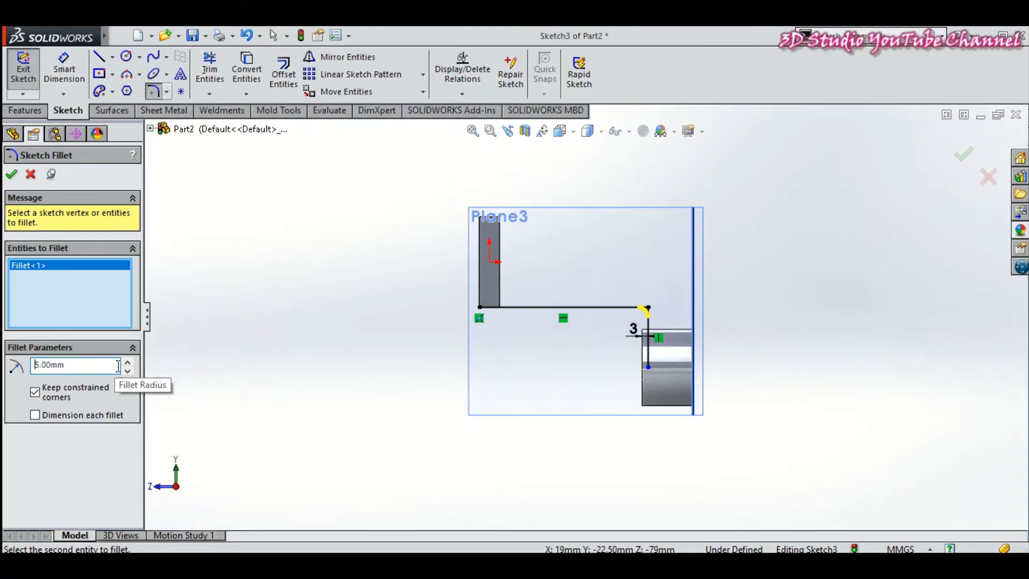
pyautogui.click(11, 174)
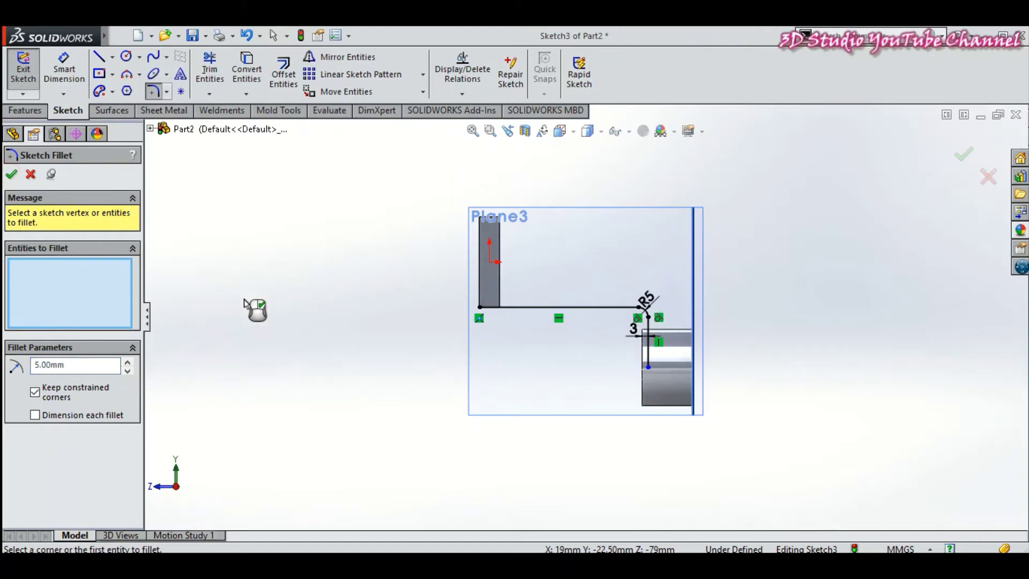
pyautogui.click(11, 175)
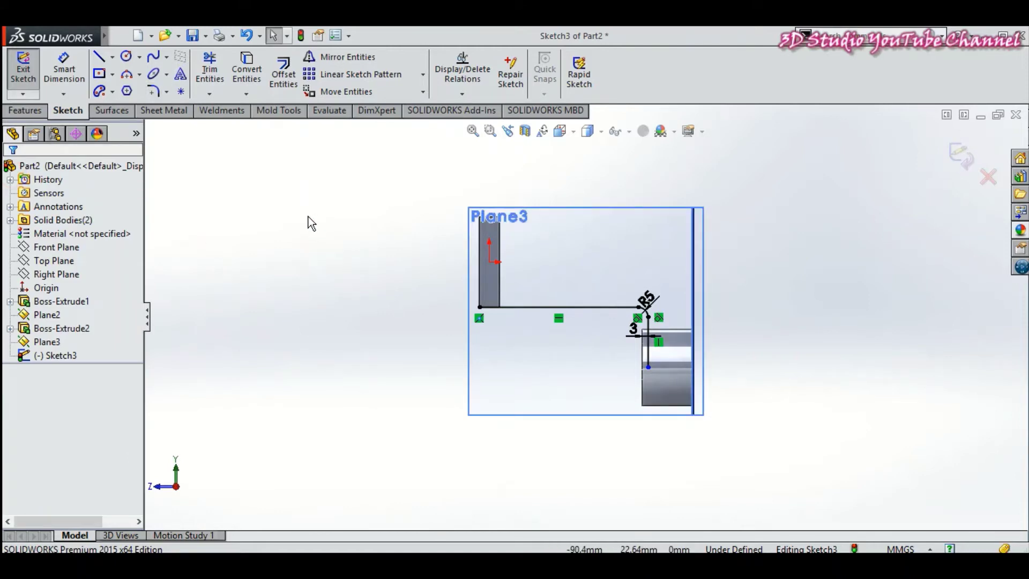
# - Offset the filleted line chain 10 mm outward, then begin a line at the lower end
pyautogui.click(281, 83)
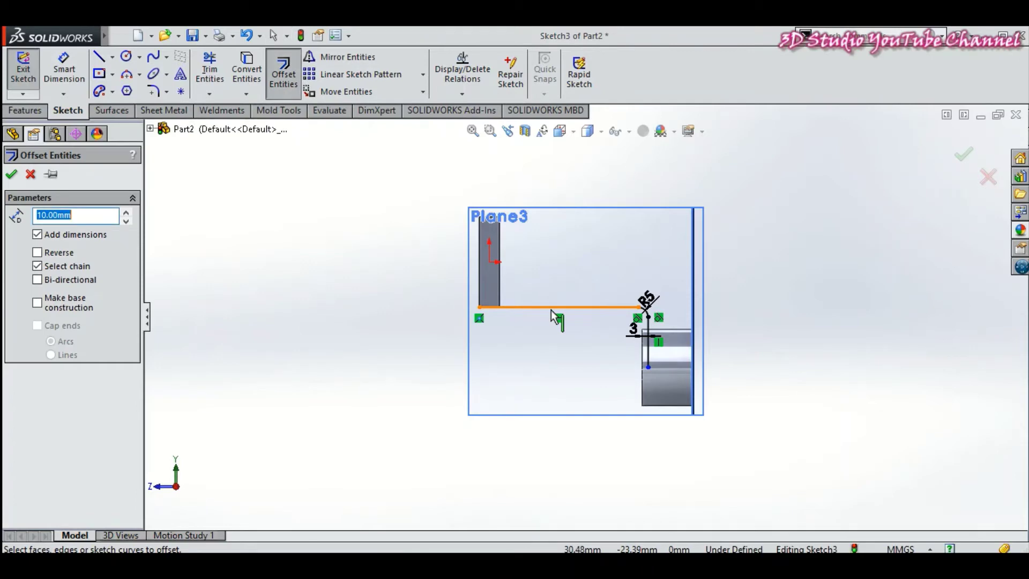
pyautogui.click(622, 309)
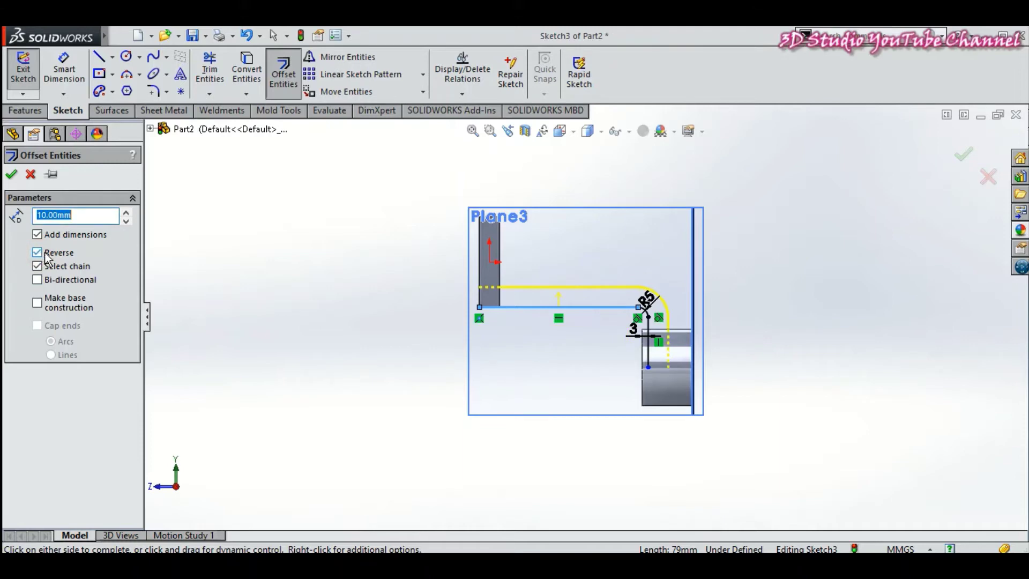
pyautogui.click(11, 174)
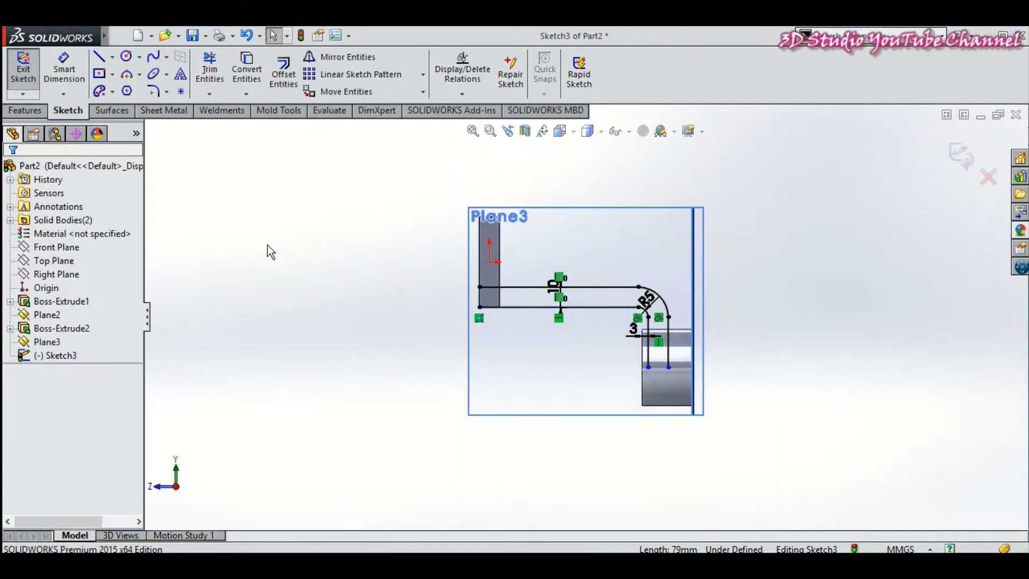
pyautogui.click(101, 58)
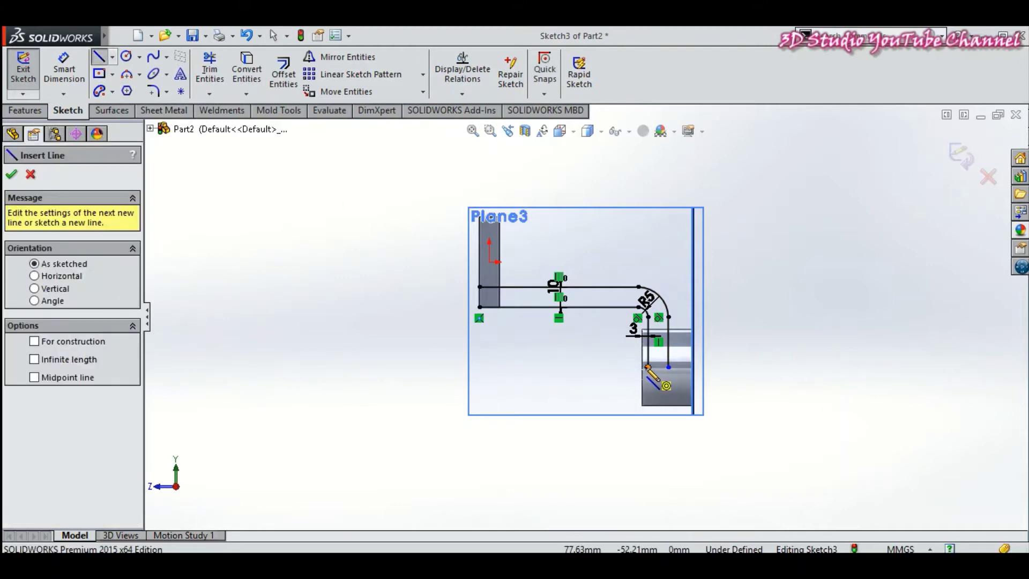
pyautogui.click(669, 368)
# - Finish the line joining the two path ends at the bottom
pyautogui.doubleClick(649, 368)
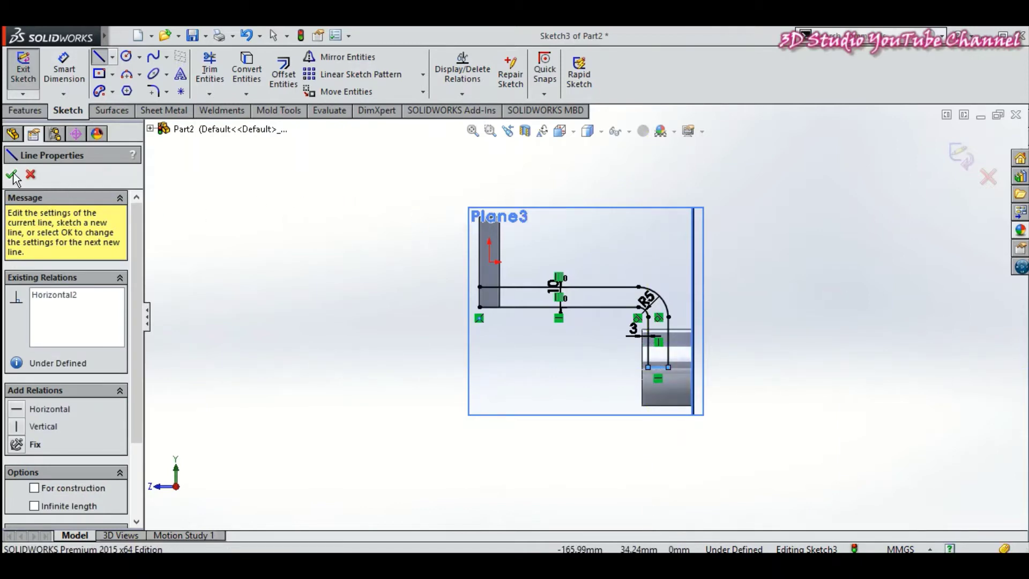
pyautogui.click(13, 176)
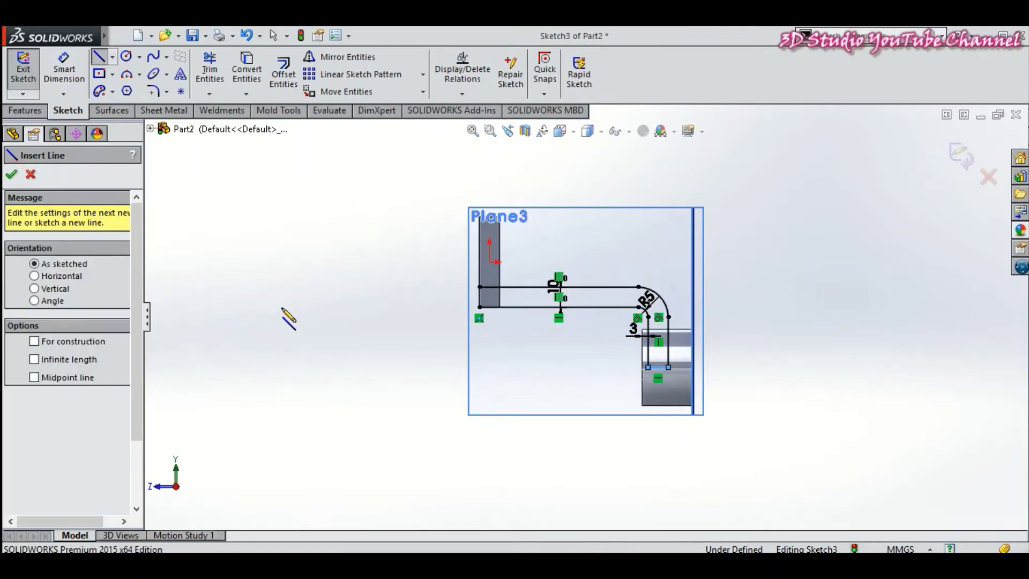
pyautogui.click(12, 175)
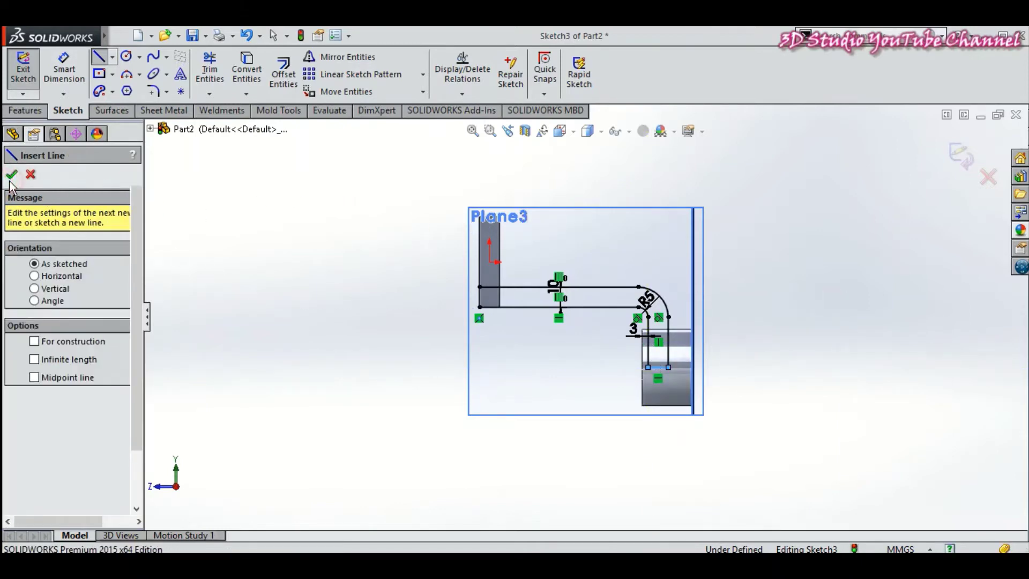
# - Convert the plate's edge into a sketch line
pyautogui.click(244, 82)
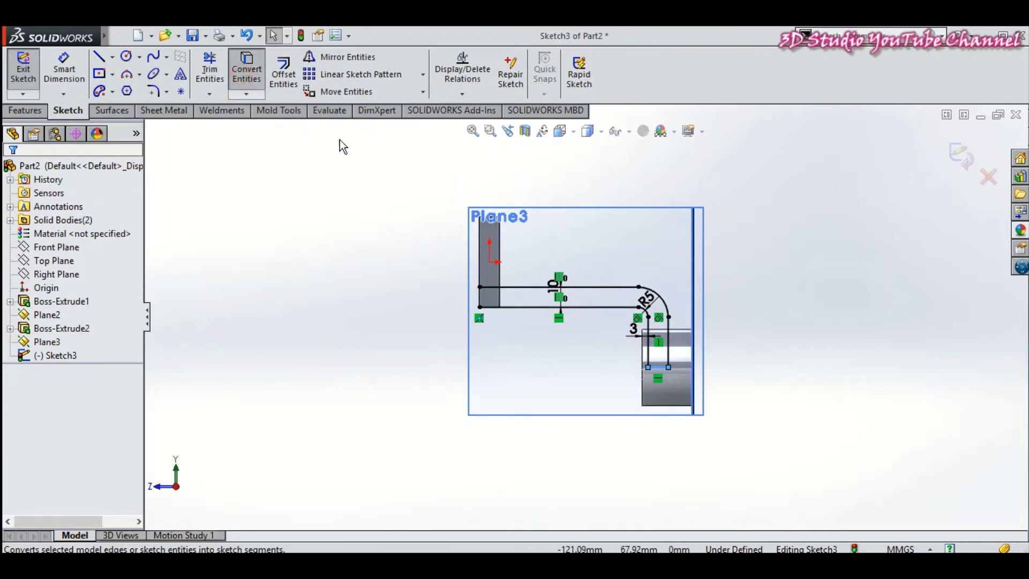
pyautogui.click(501, 256)
pyautogui.click(11, 175)
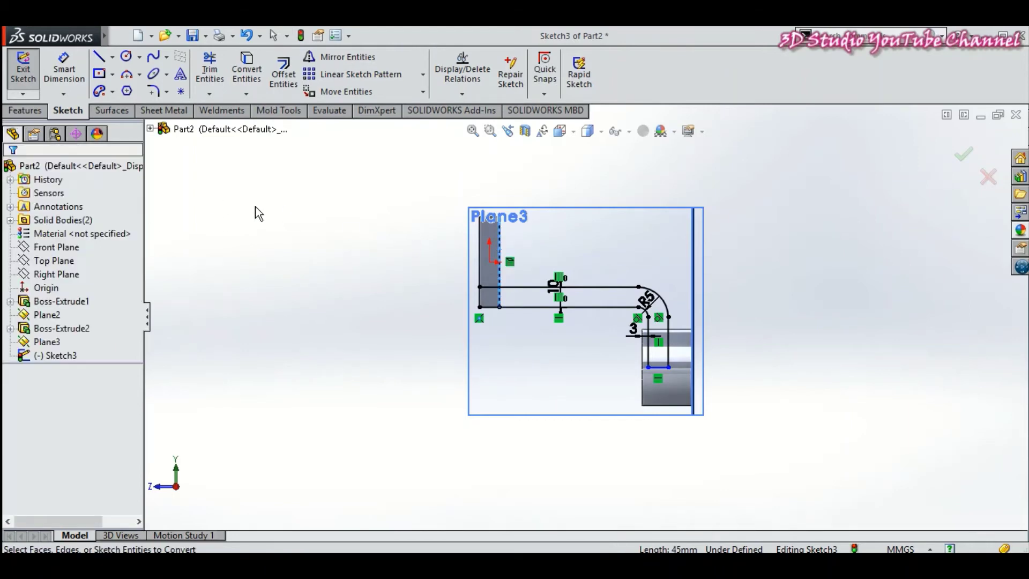
# - Trim away the upper and lower line stubs inside the plate
pyautogui.click(209, 69)
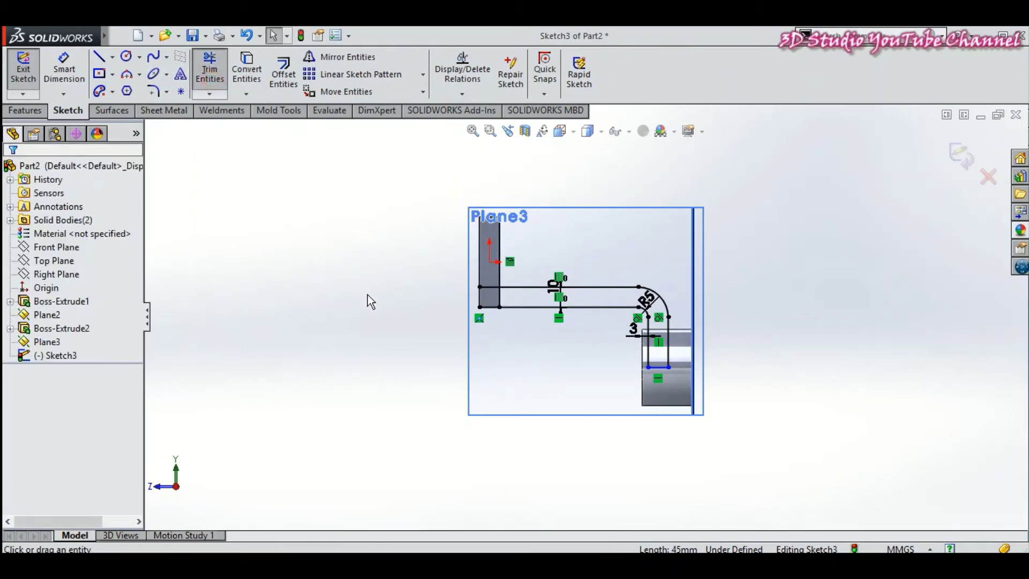
pyautogui.click(487, 288)
pyautogui.click(490, 308)
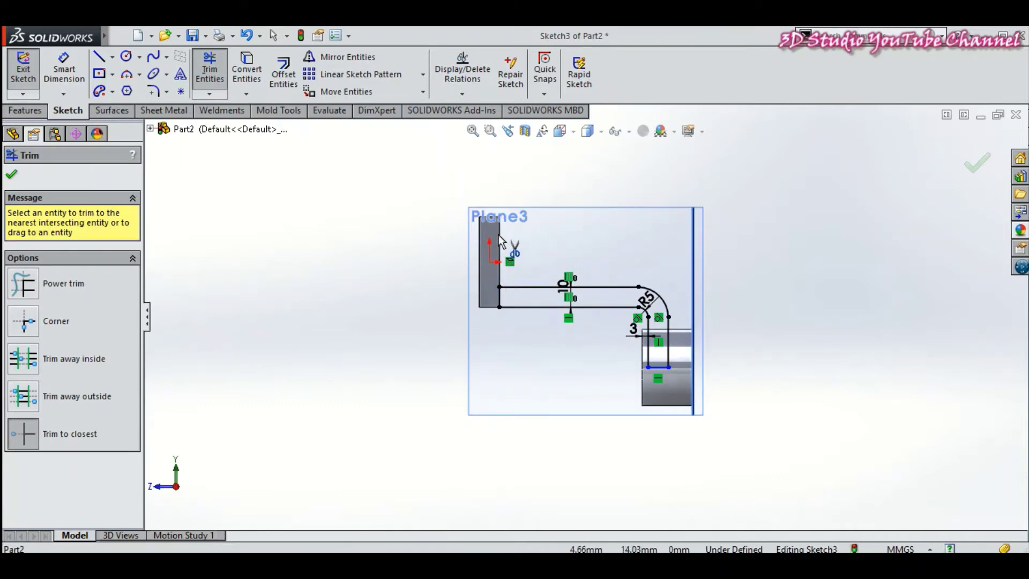
pyautogui.click(11, 174)
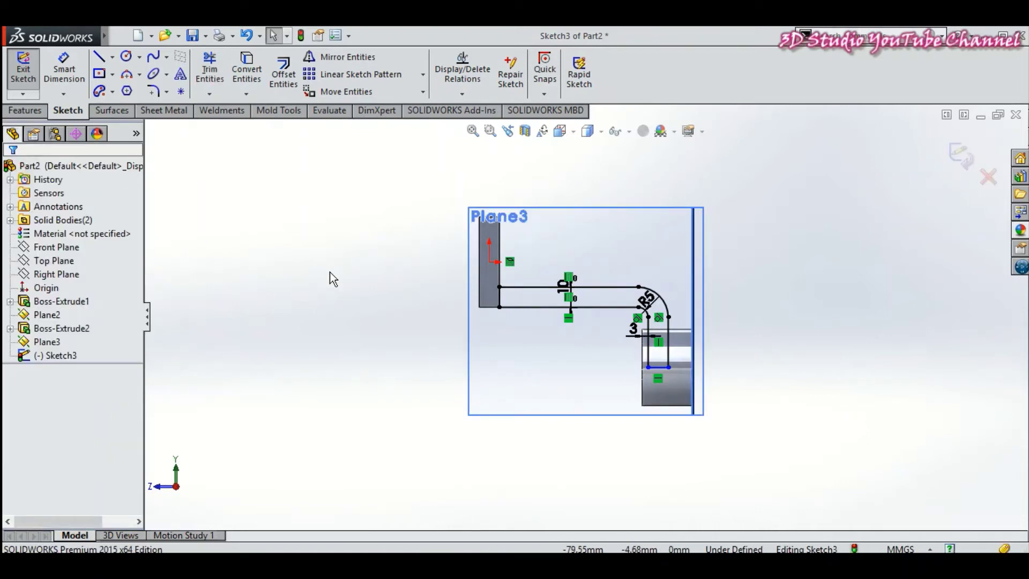
# - Extrude the closed arm profile 38 mm with a Mid Plane end condition
pyautogui.moveTo(323, 275); pyautogui.dragTo(284, 332, button='middle')
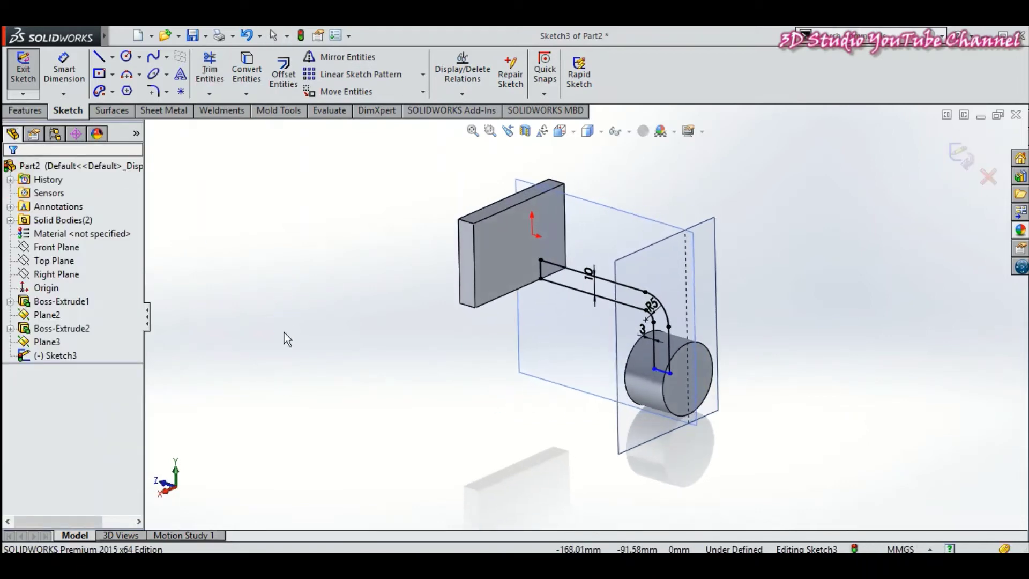
pyautogui.scroll(2, 326, 345)
pyautogui.scroll(1, 326, 346)
pyautogui.scroll(-1, 415, 216)
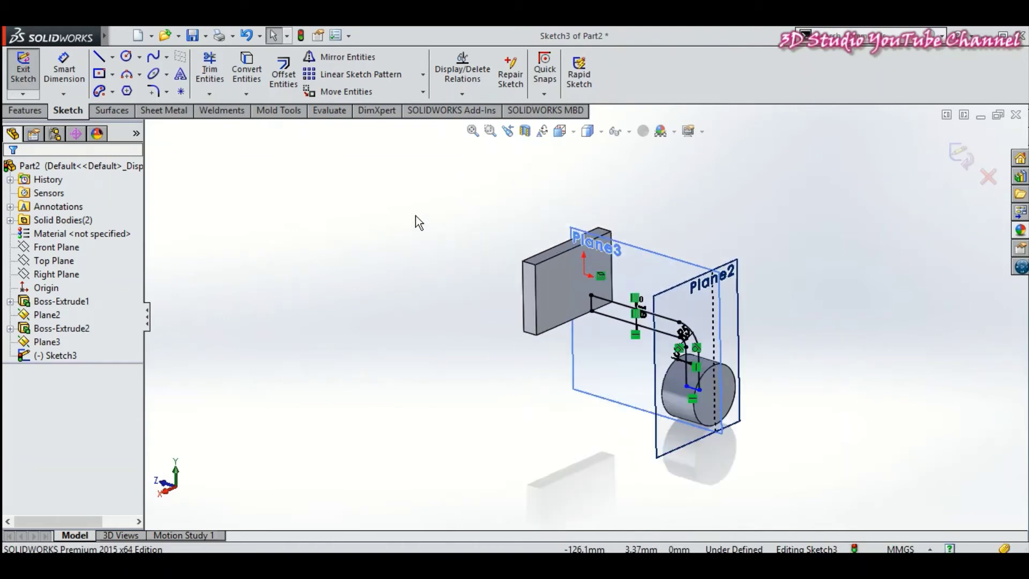
pyautogui.click(33, 111)
pyautogui.click(34, 84)
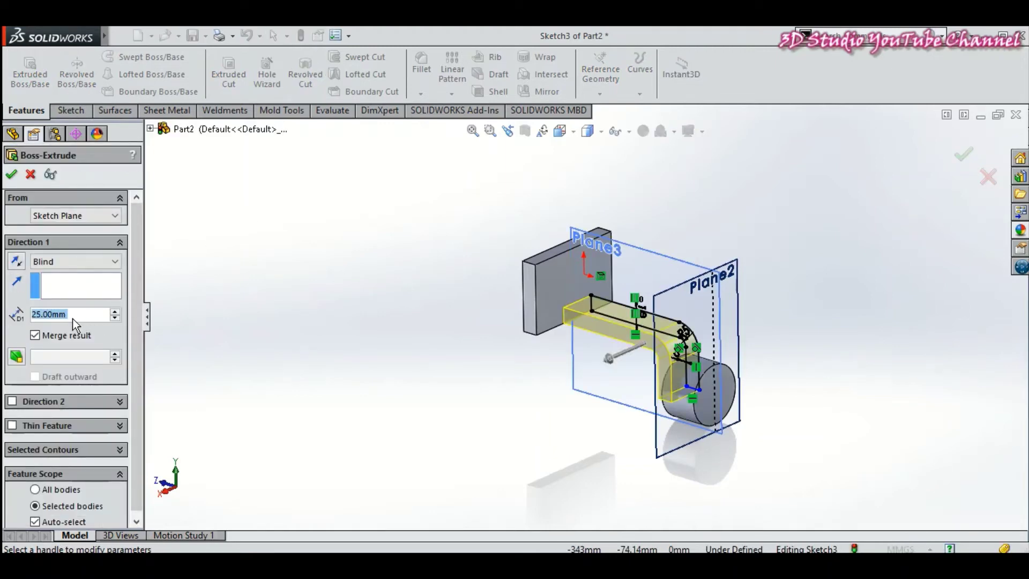
pyautogui.write('38')
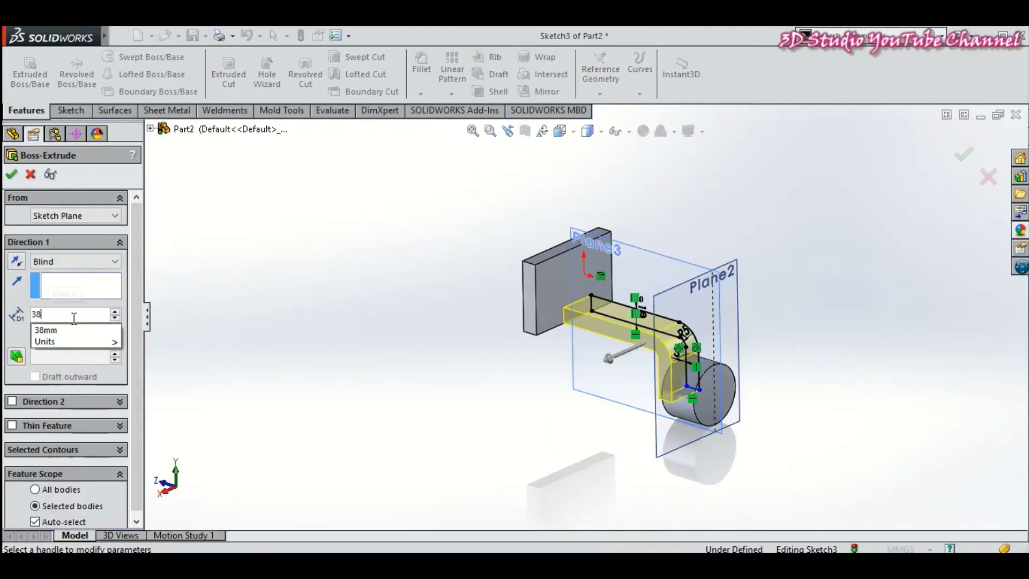
pyautogui.press('Return')
pyautogui.click(103, 261)
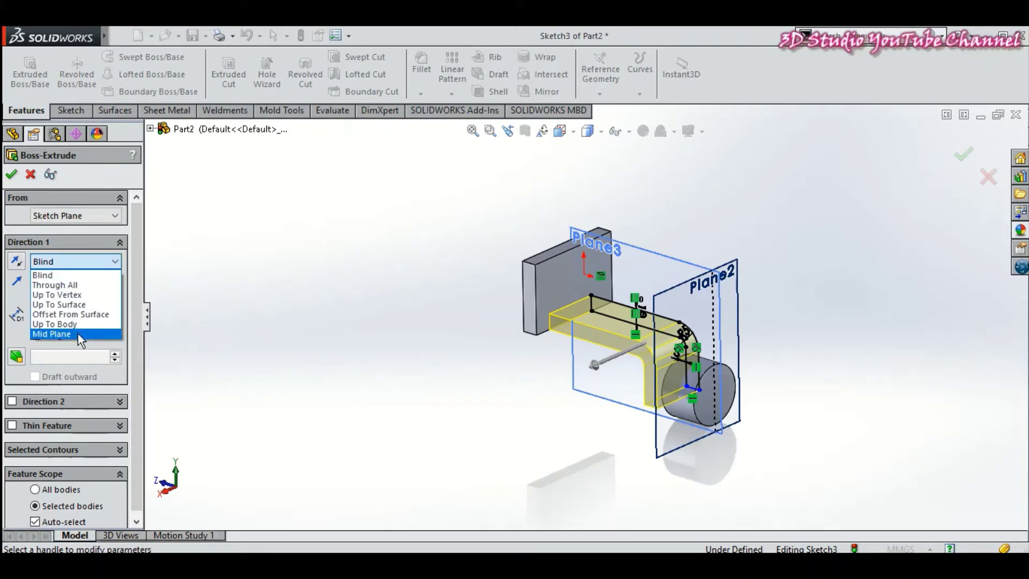
pyautogui.click(79, 333)
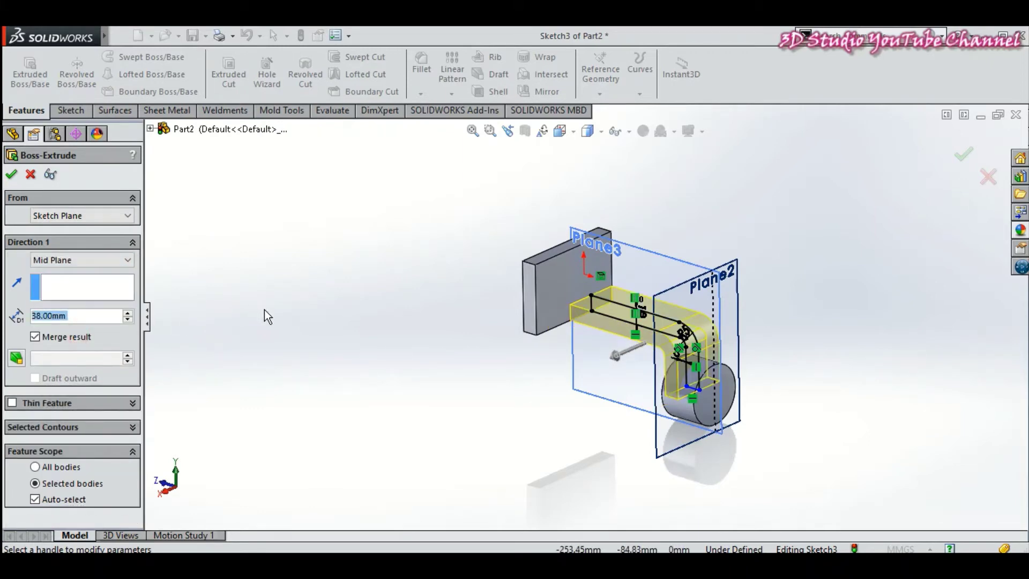
pyautogui.moveTo(264, 310)
pyautogui.mouseDown(button='middle')
pyautogui.moveTo(220, 292)
pyautogui.moveTo(232, 314)
pyautogui.moveTo(195, 351)
pyautogui.moveTo(200, 361)
pyautogui.moveTo(263, 310)
pyautogui.moveTo(244, 319)
pyautogui.mouseUp(button='middle')
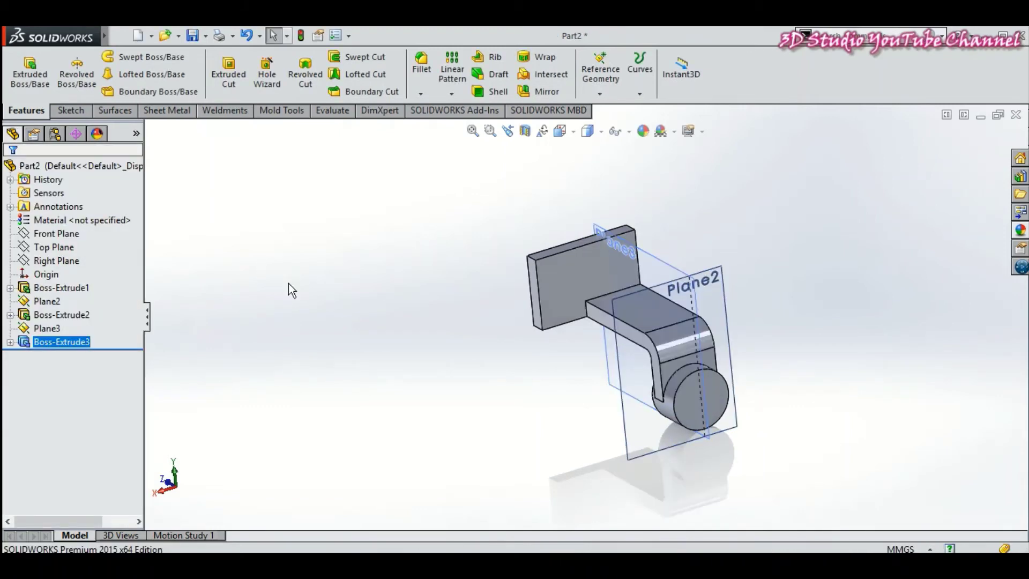
# - Fillet the inner edge where the arm meets the plate with a 30 mm radius
pyautogui.moveTo(725, 239); pyautogui.dragTo(726, 242, button='middle')
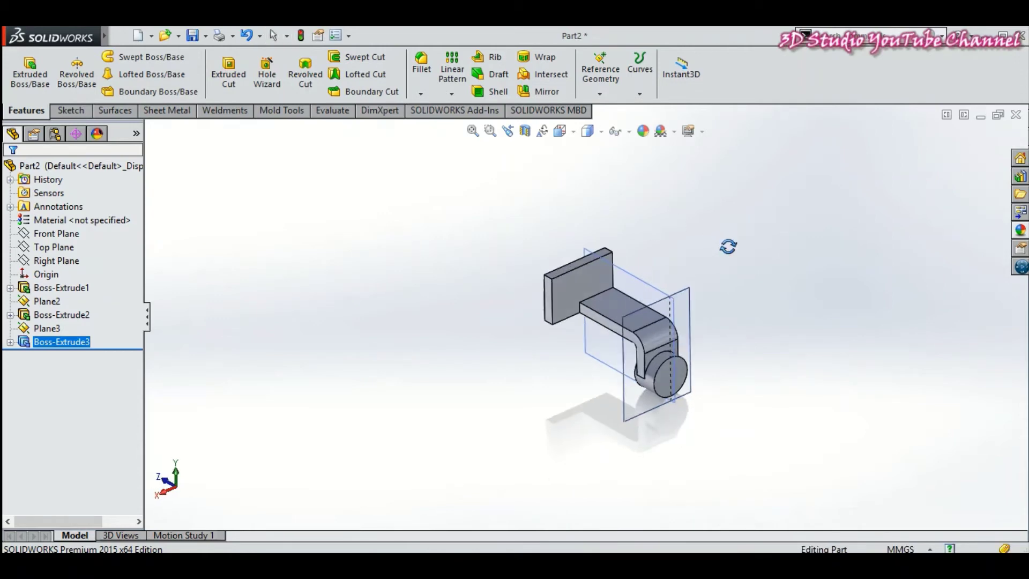
pyautogui.scroll(-1, 691, 266)
pyautogui.scroll(-2, 691, 266)
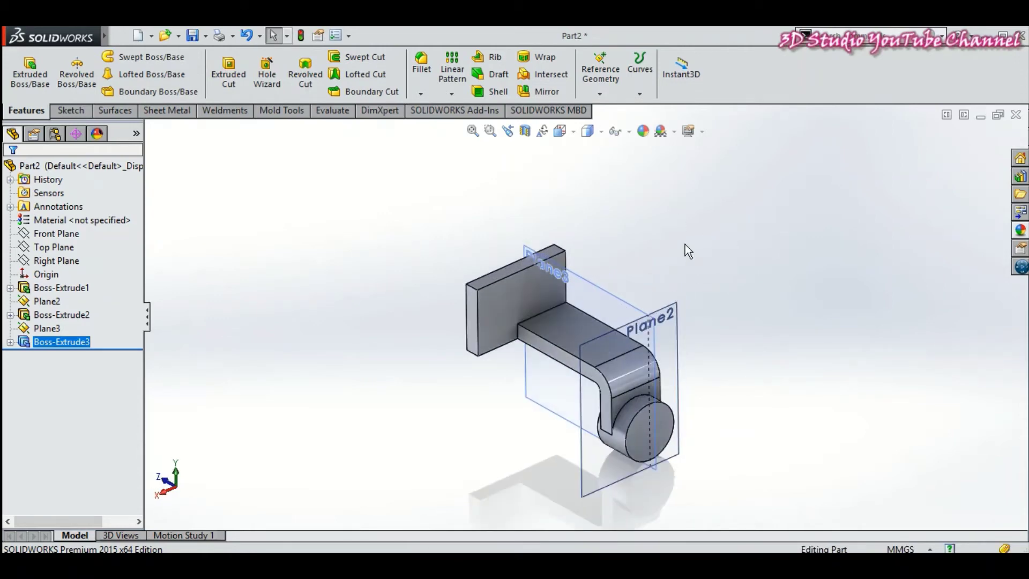
pyautogui.scroll(2, 695, 275)
pyautogui.moveTo(691, 278); pyautogui.dragTo(680, 290, button='middle')
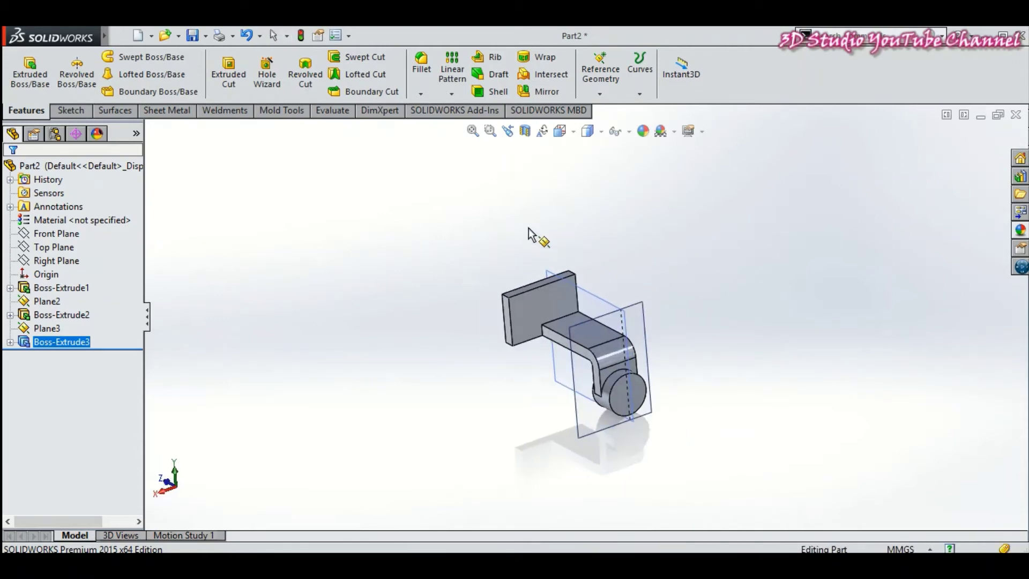
pyautogui.click(416, 79)
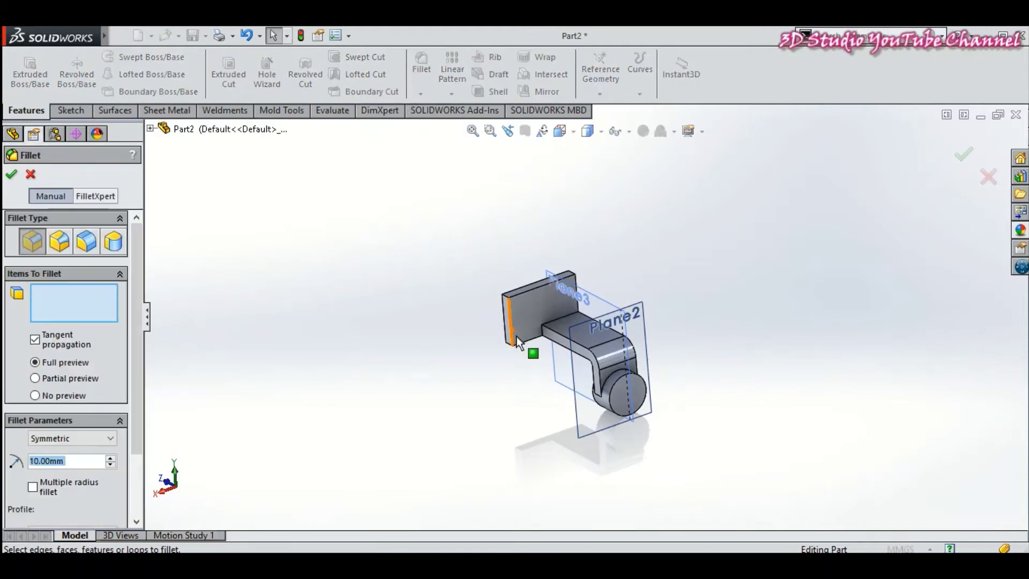
pyautogui.scroll(-3, 520, 343)
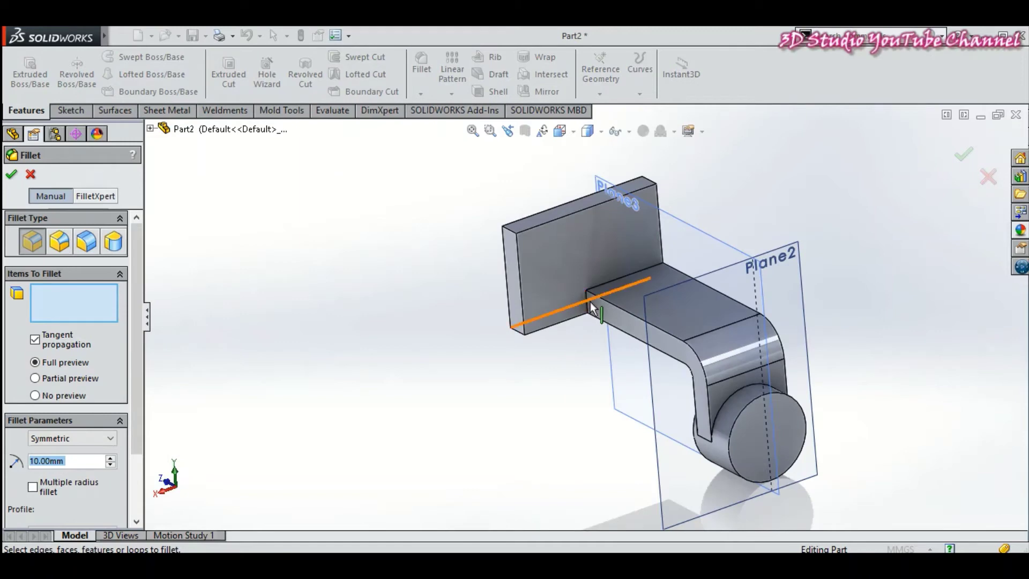
pyautogui.click(575, 328)
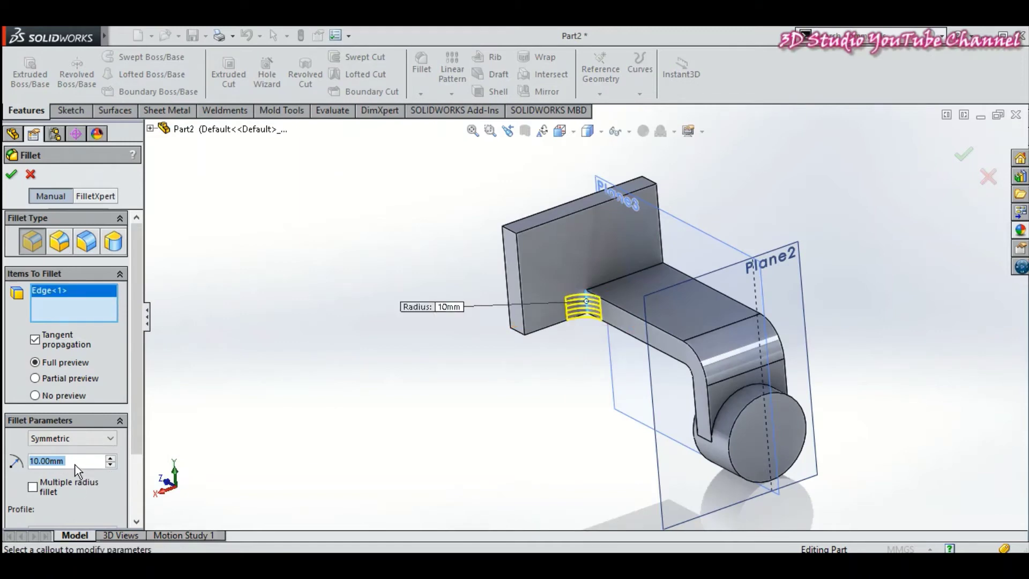
pyautogui.write('30')
pyautogui.press('Return')
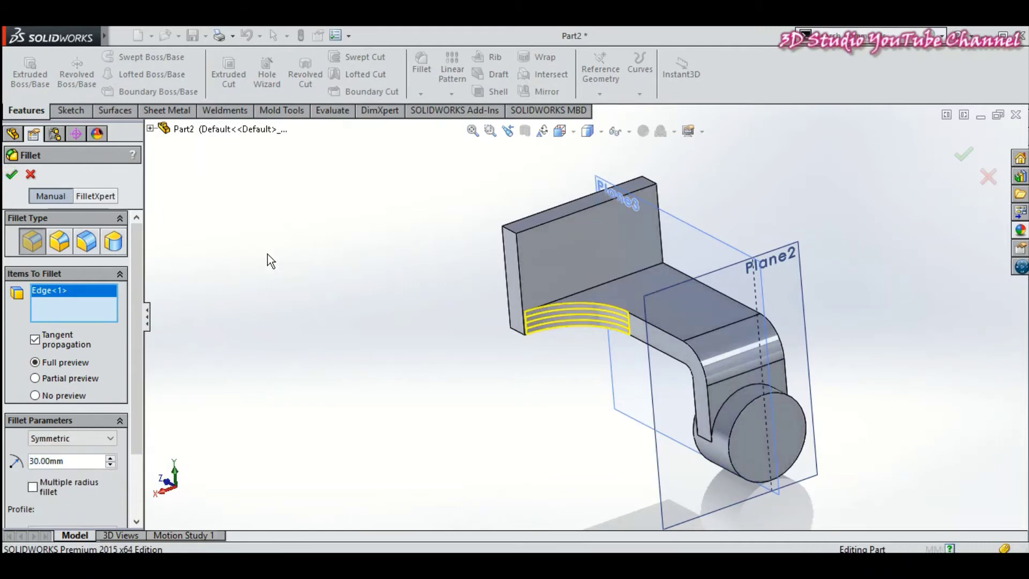
pyautogui.press('Return')
pyautogui.scroll(1, 304, 303)
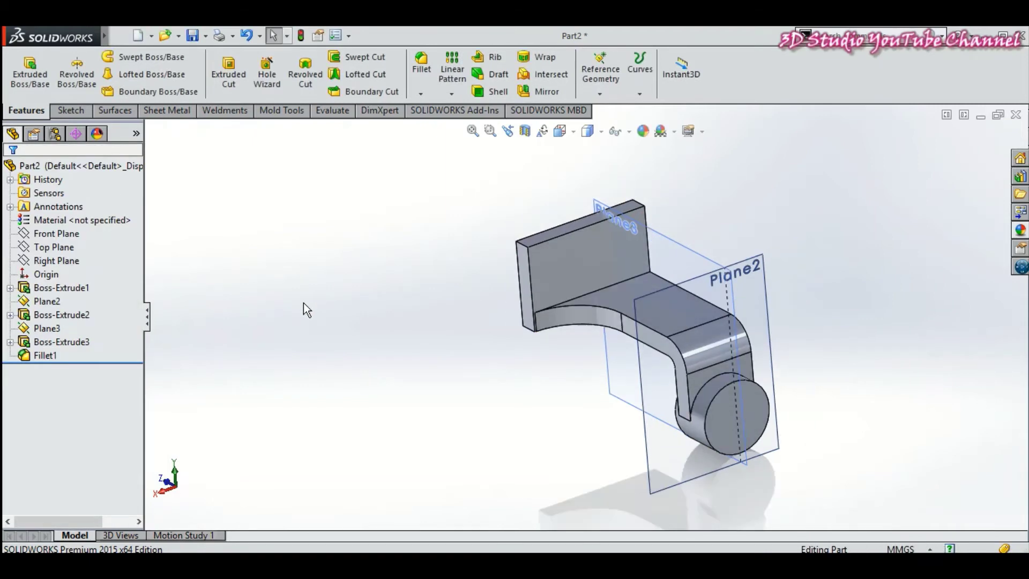
pyautogui.scroll(1, 303, 316)
pyautogui.moveTo(307, 325); pyautogui.dragTo(311, 329, button='middle')
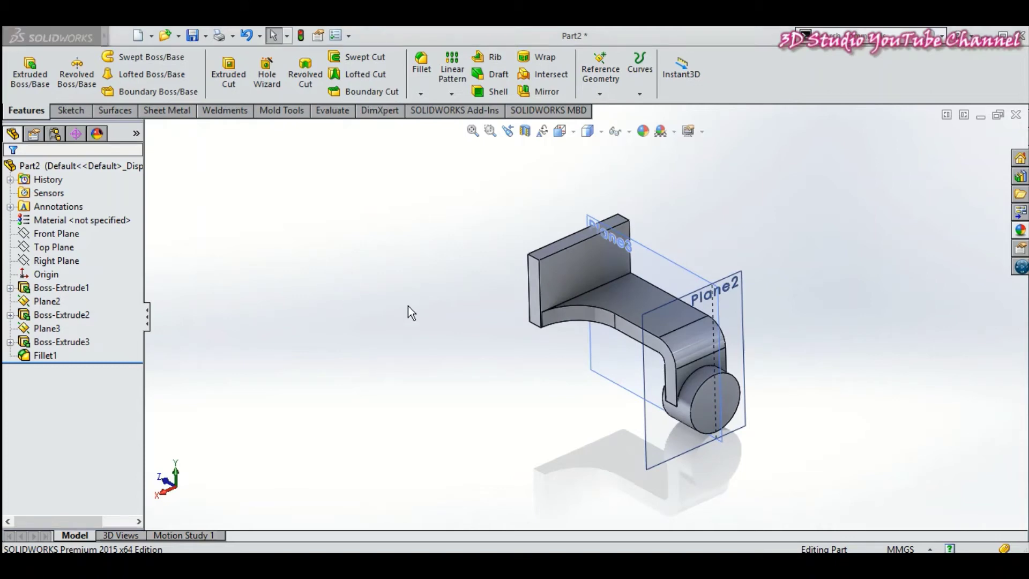
# - Start a rib sketch on Plane3 and view it Normal To
pyautogui.click(491, 59)
pyautogui.click(672, 262)
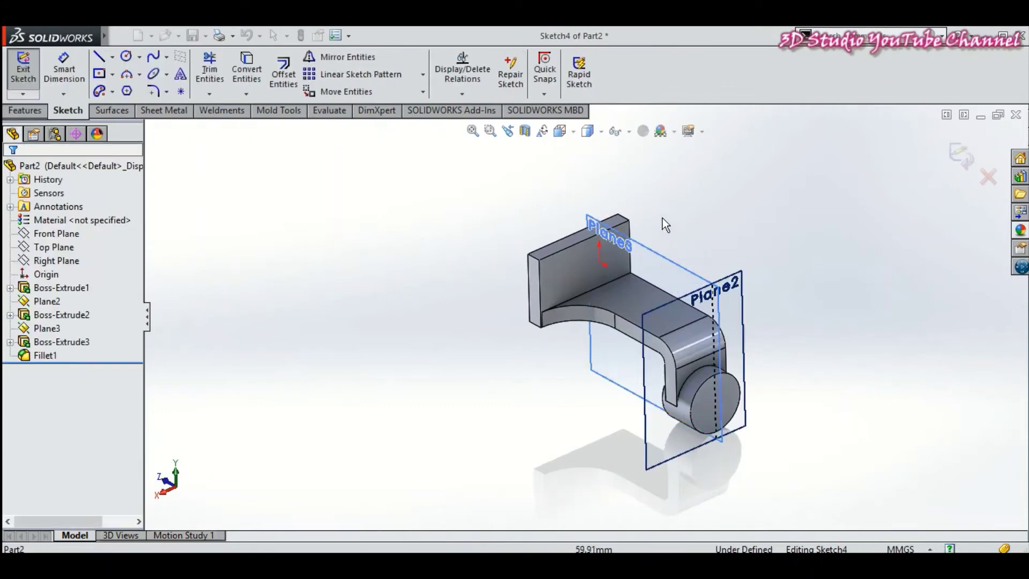
pyautogui.click(560, 134)
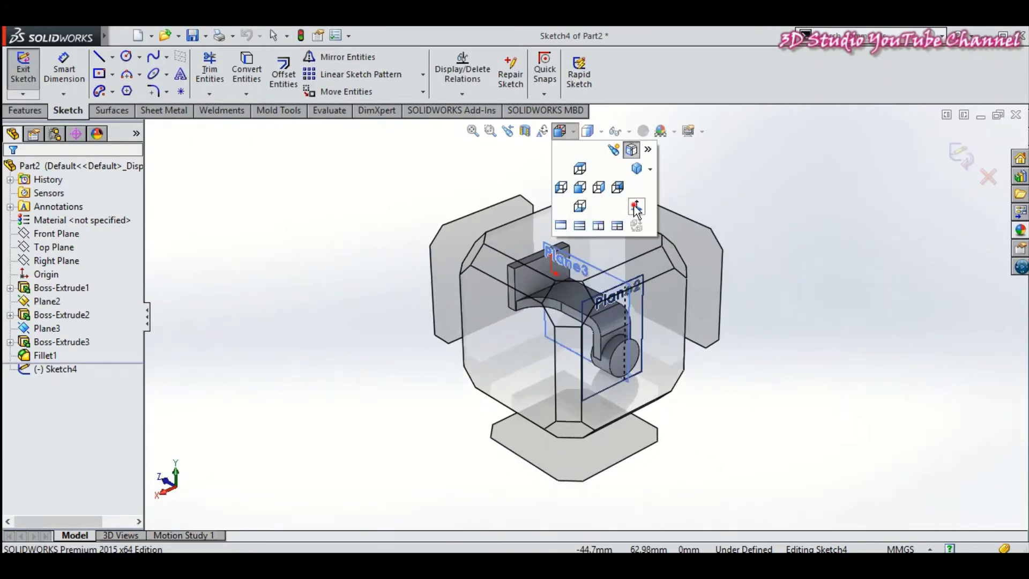
pyautogui.click(634, 206)
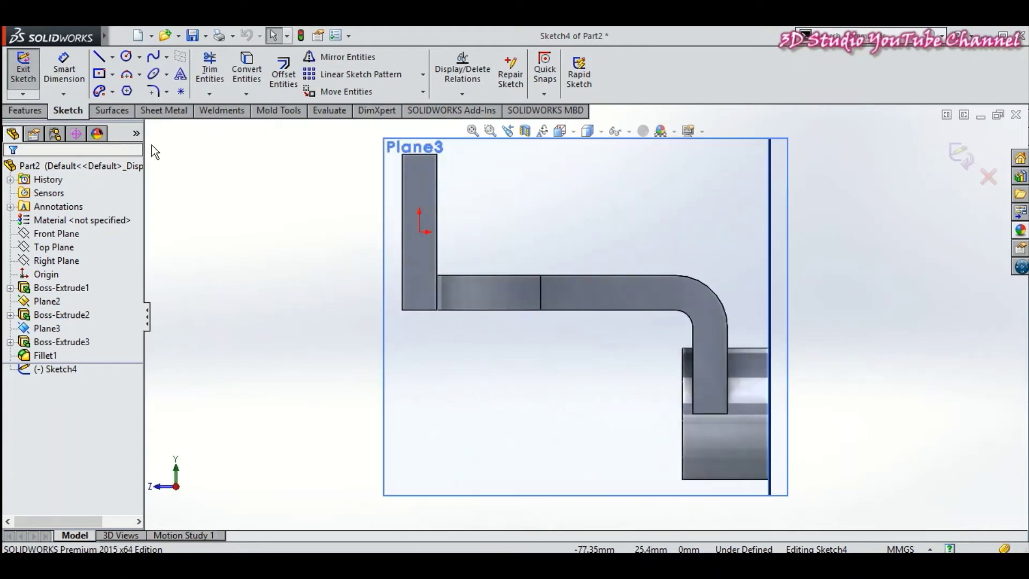
# - Draw a horizontal line from the plate's inner face and a vertical line to the cylinder
pyautogui.press('l')
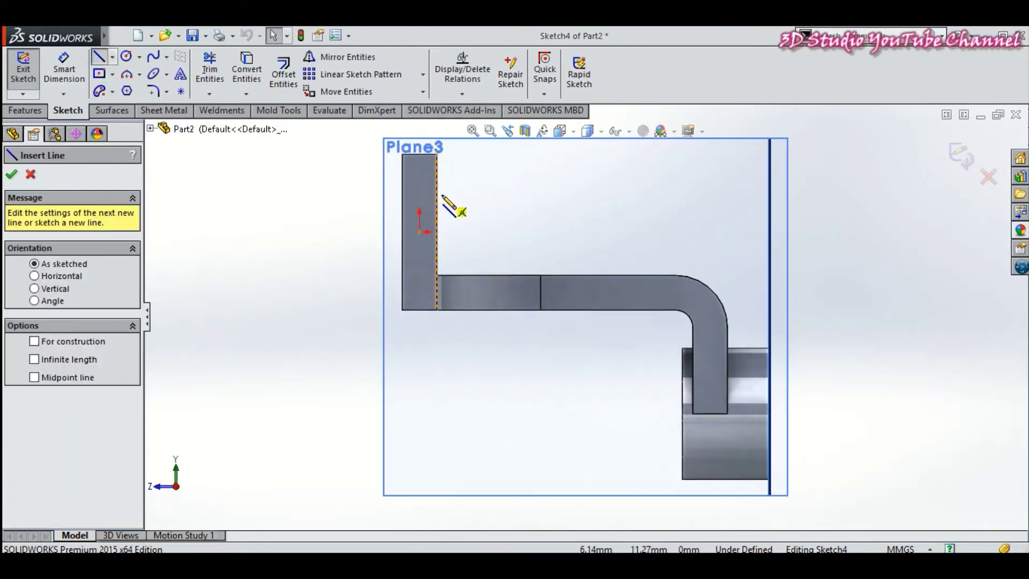
pyautogui.click(437, 201)
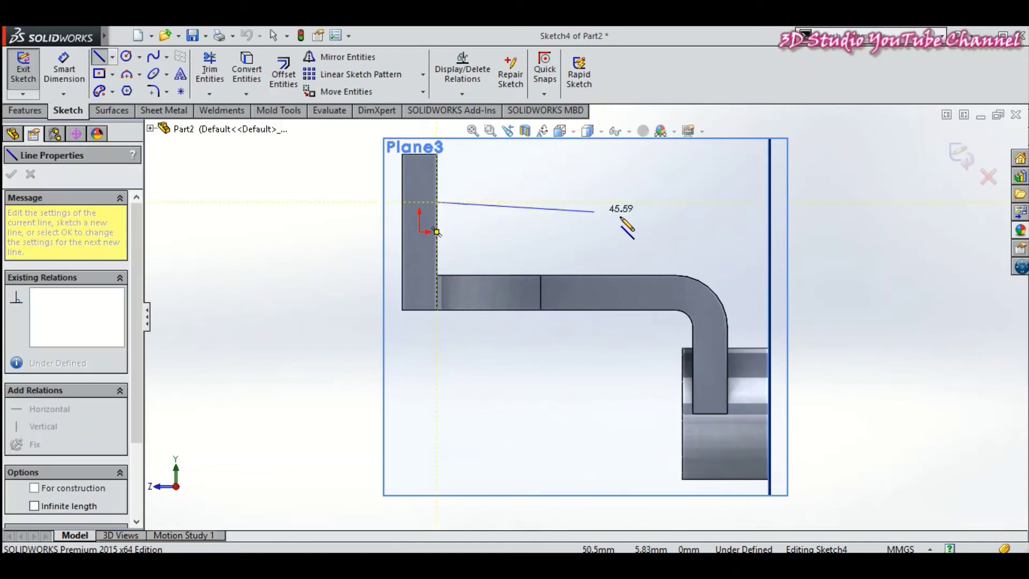
pyautogui.click(754, 202)
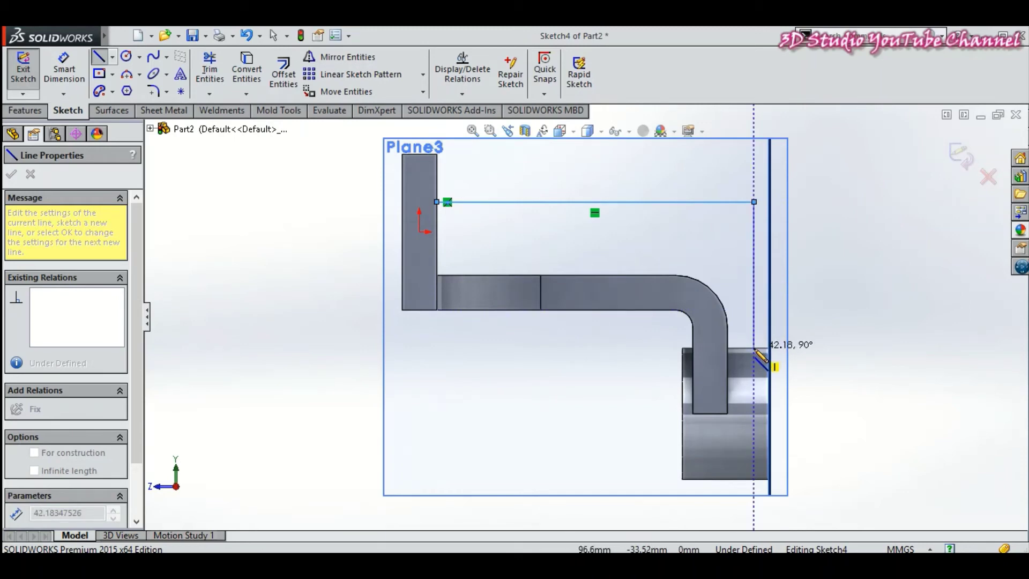
pyautogui.click(754, 348)
pyautogui.rightClick(831, 311)
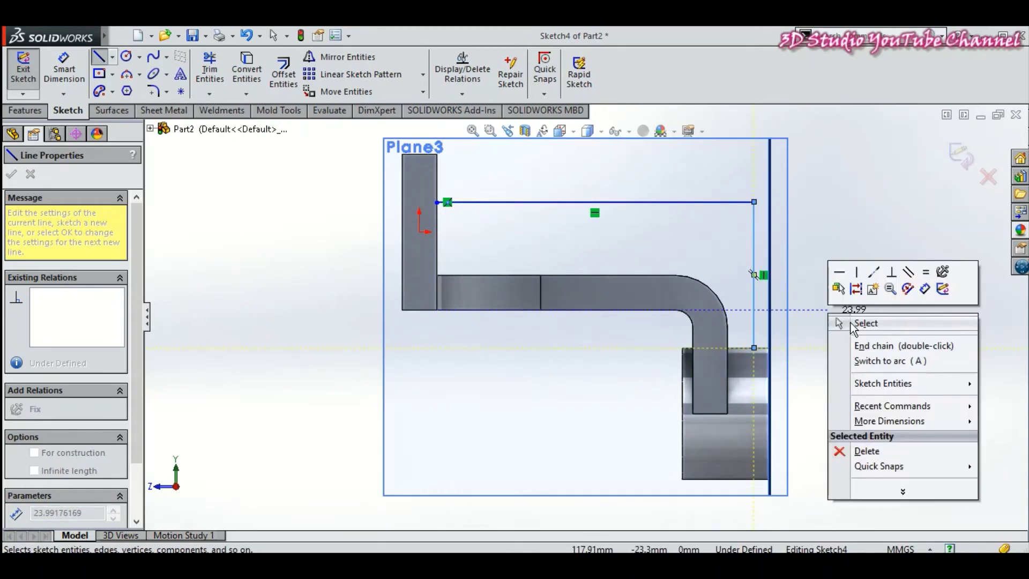
pyautogui.click(865, 323)
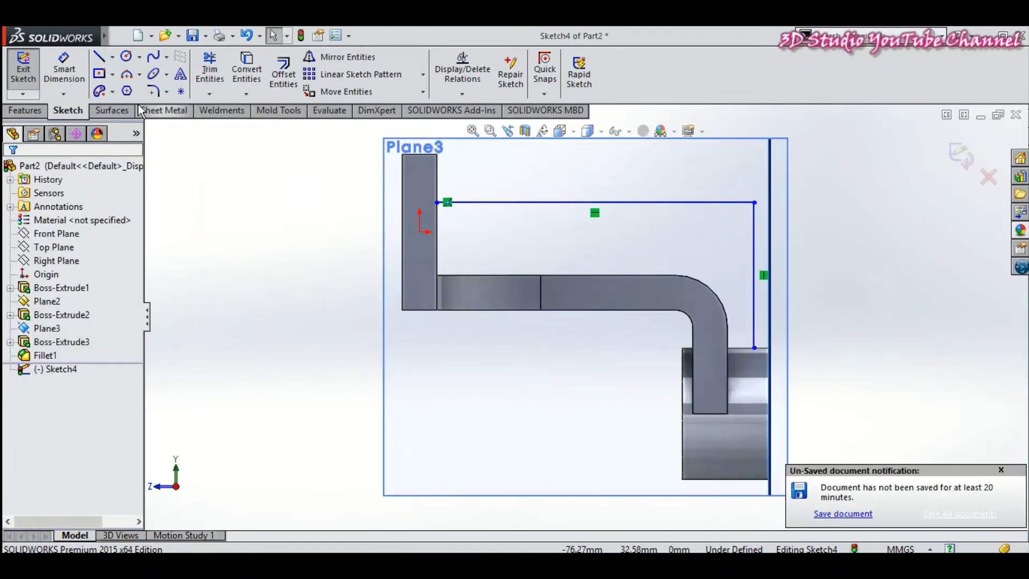
# - Dimension the horizontal and vertical rib lines 10 mm from the arm's top and side
pyautogui.click(65, 67)
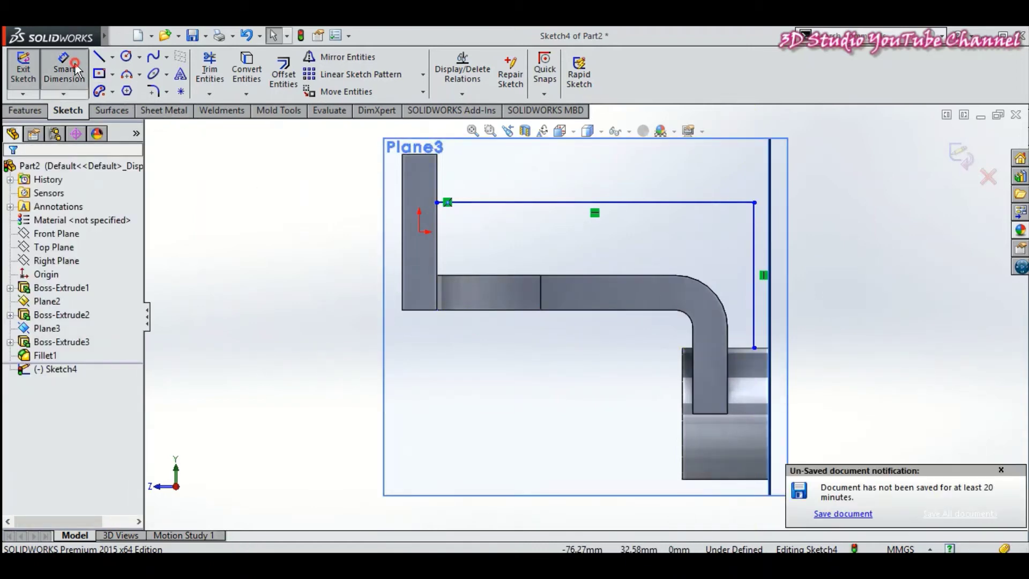
pyautogui.click(539, 203)
pyautogui.click(568, 273)
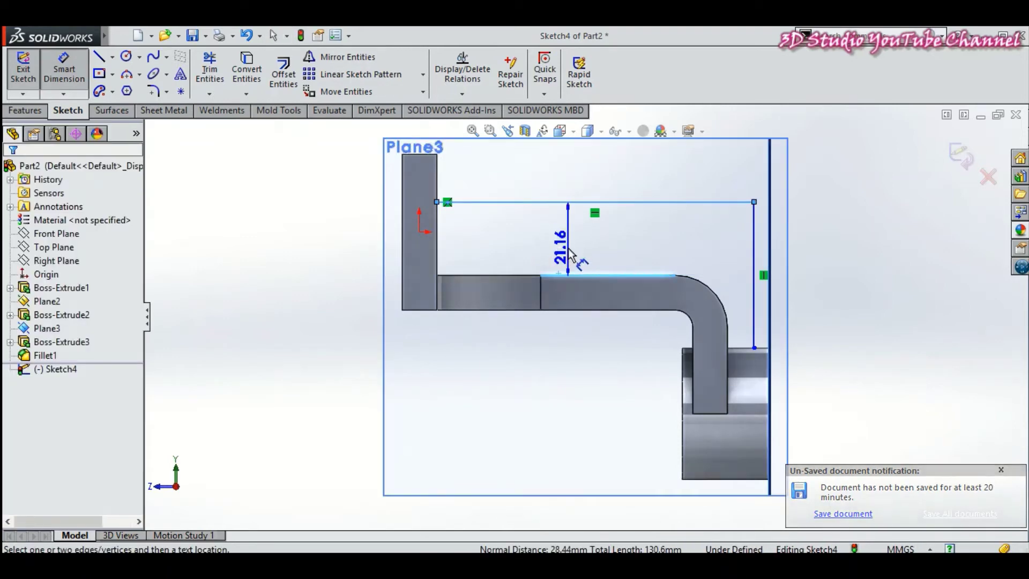
pyautogui.click(571, 257)
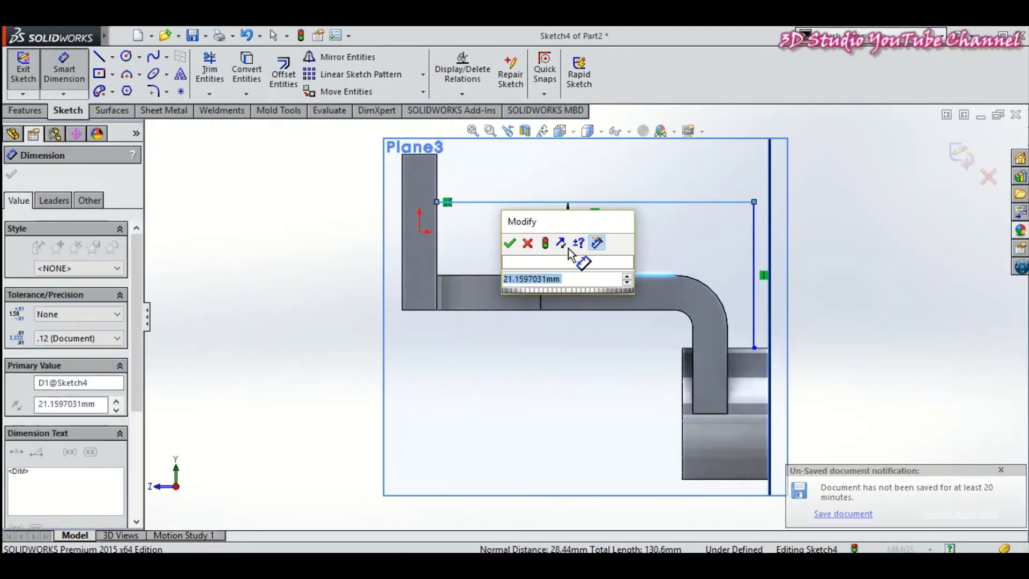
pyautogui.write('10')
pyautogui.press('Return')
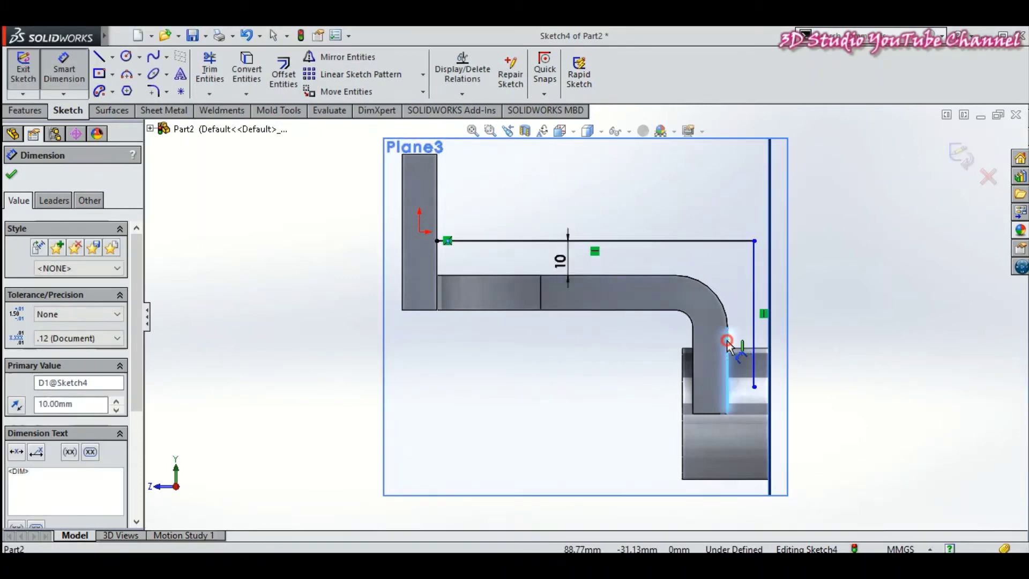
pyautogui.click(744, 338)
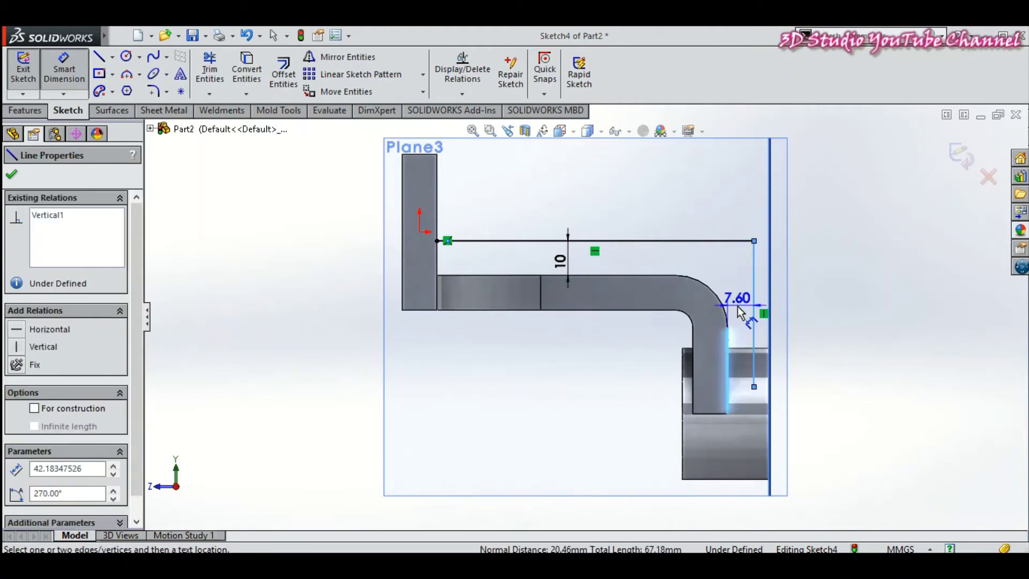
pyautogui.click(740, 313)
pyautogui.write('10')
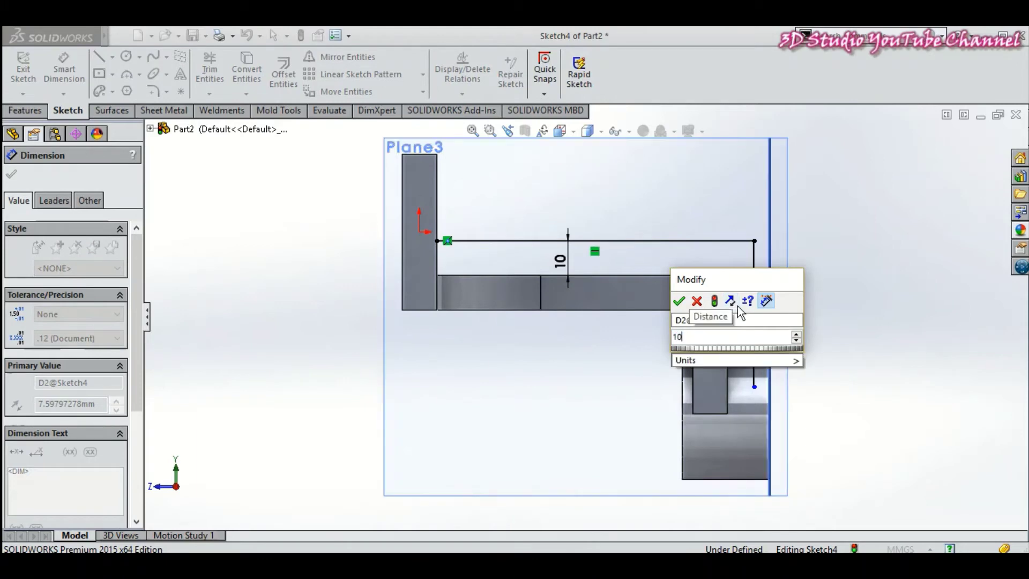
pyautogui.press('Return')
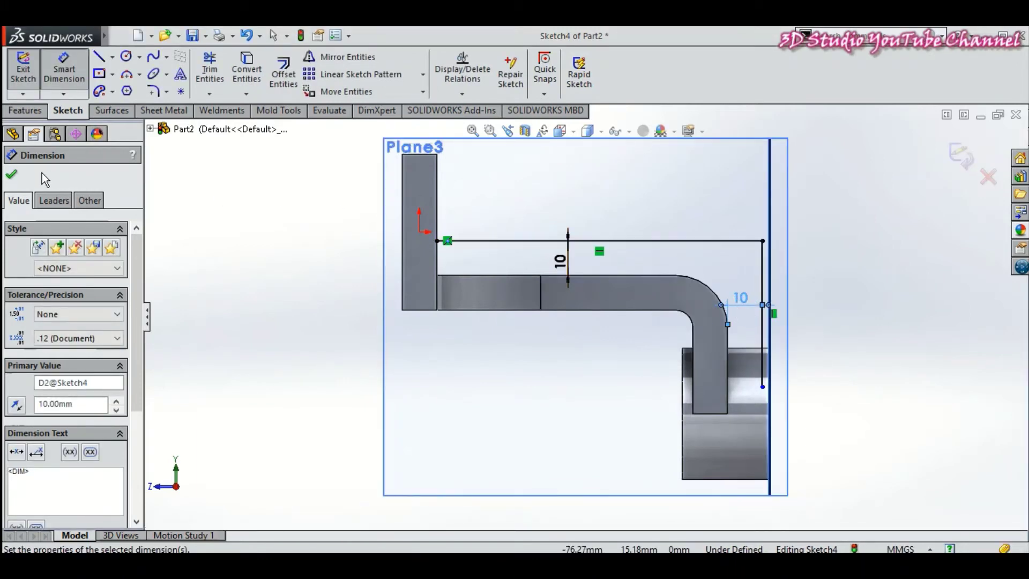
pyautogui.click(12, 177)
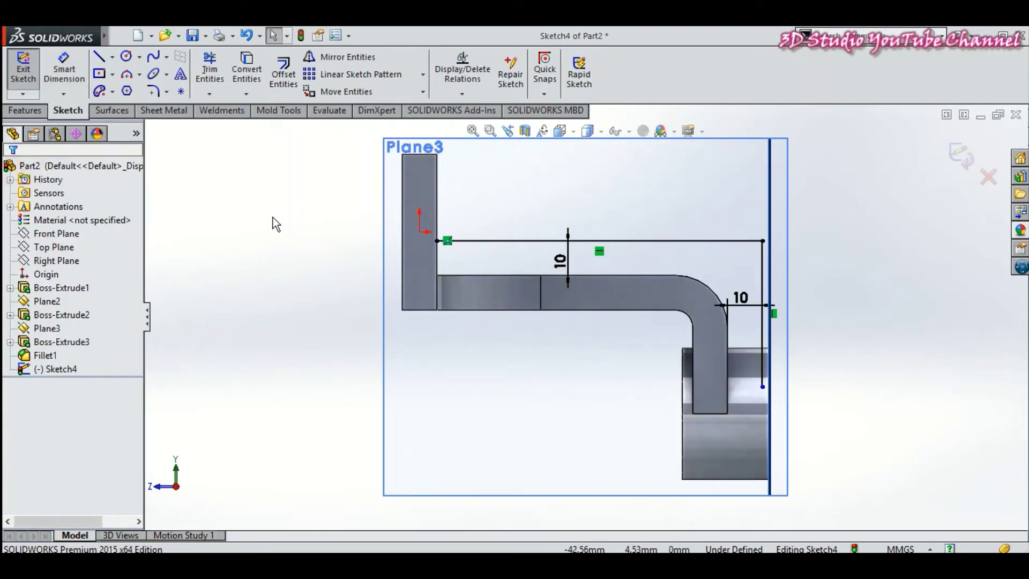
# - Draw a construction centerline across the top of the rod
pyautogui.click(112, 58)
pyautogui.click(126, 90)
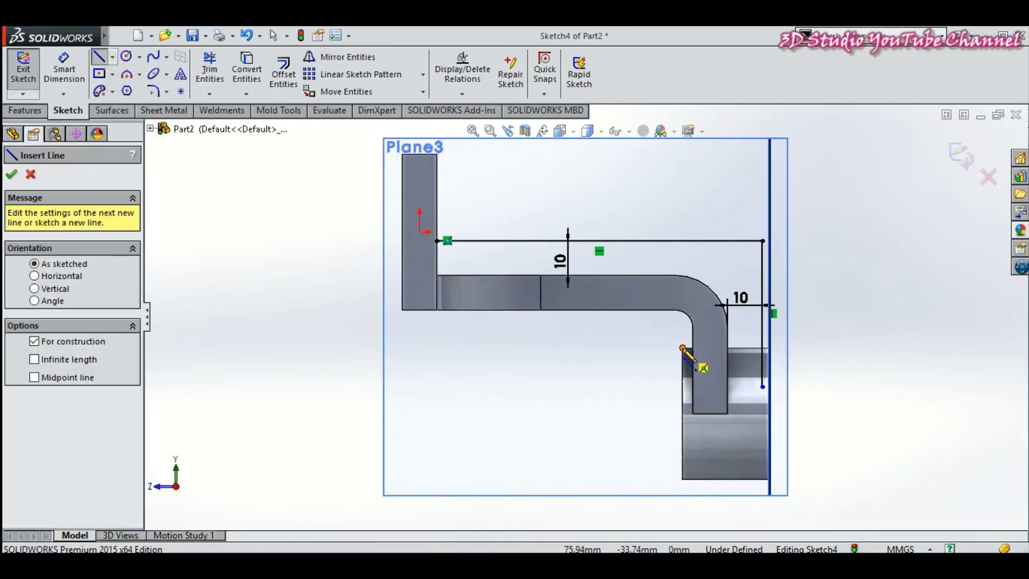
pyautogui.click(683, 348)
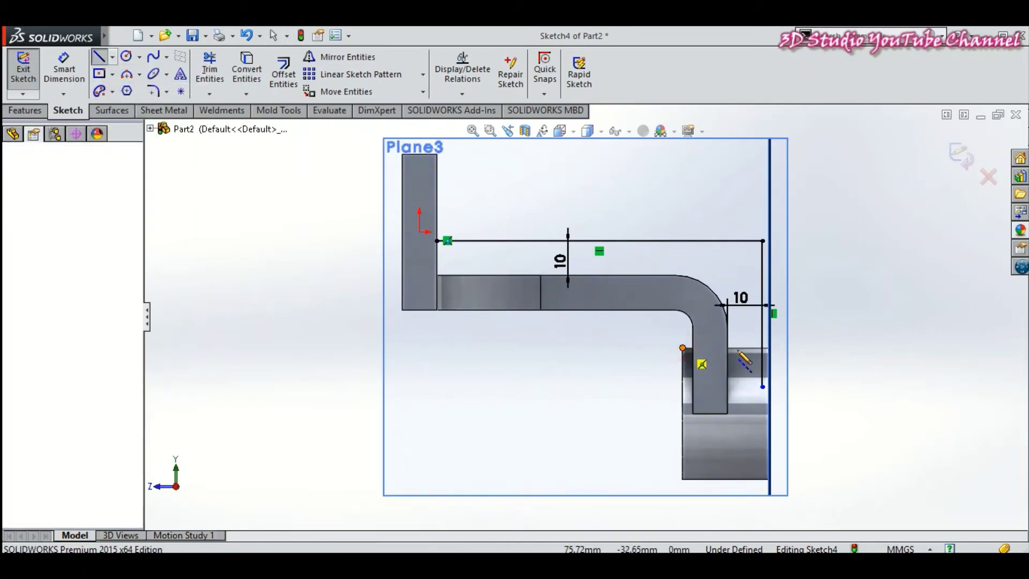
pyautogui.click(769, 347)
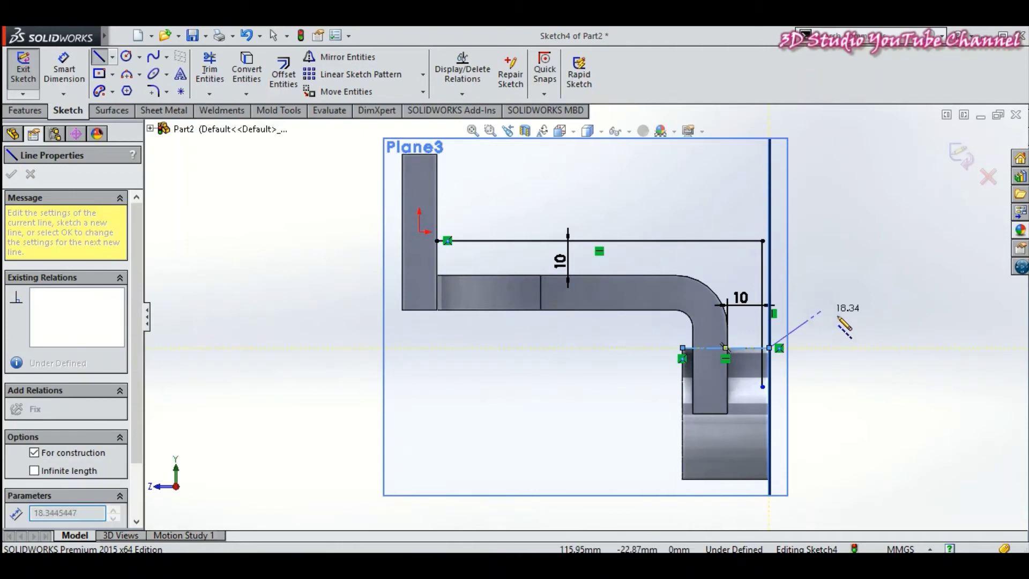
pyautogui.rightClick(823, 310)
pyautogui.click(839, 318)
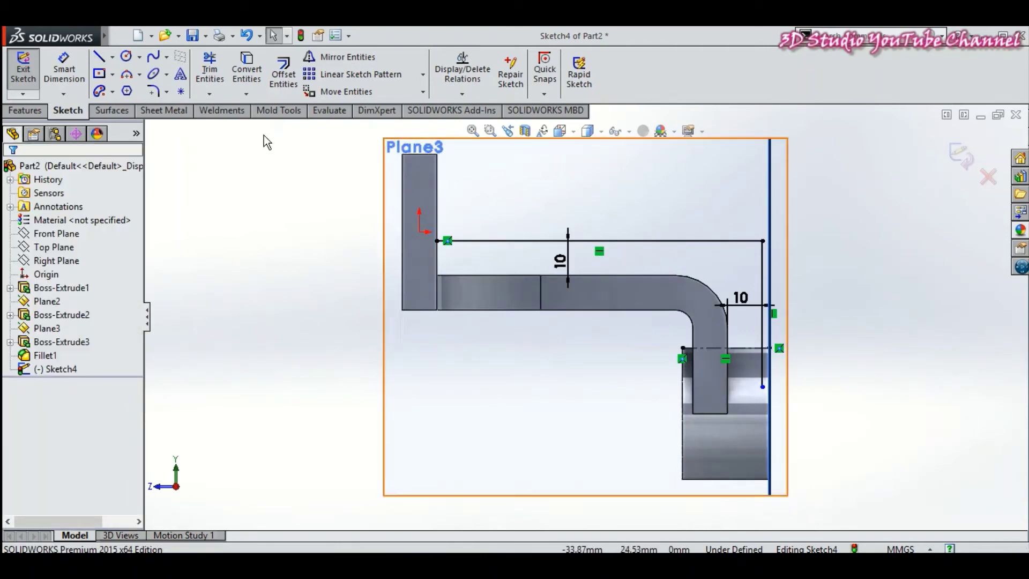
# - Trim the vertical segment below the centerline and exit the rib sketch
pyautogui.click(211, 74)
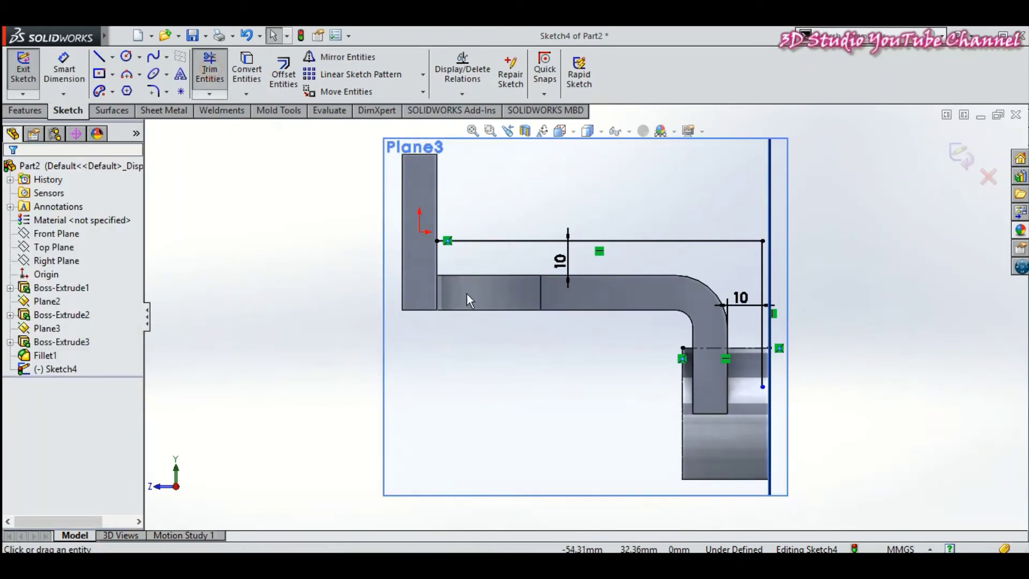
pyautogui.click(765, 375)
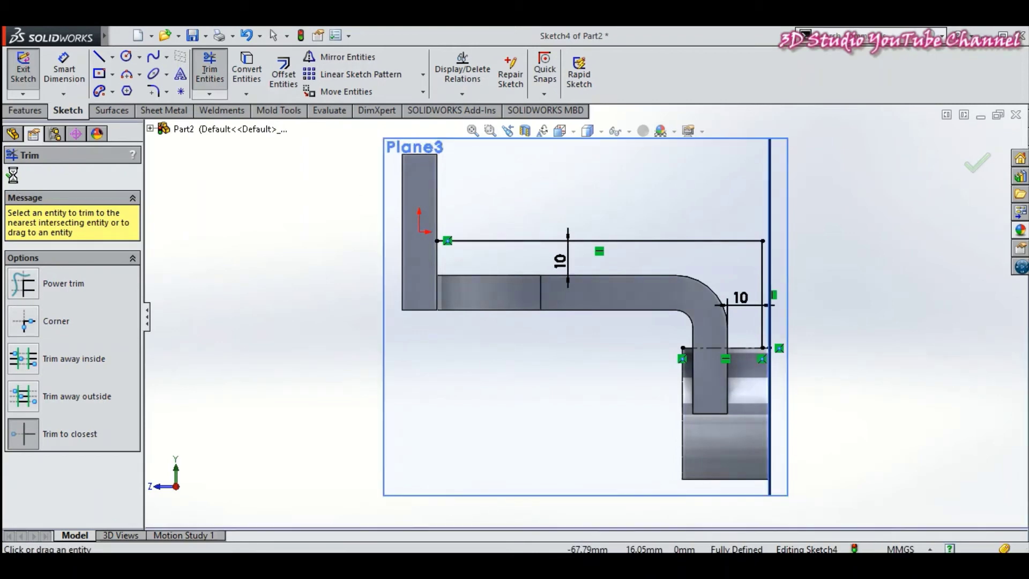
pyautogui.press('Escape')
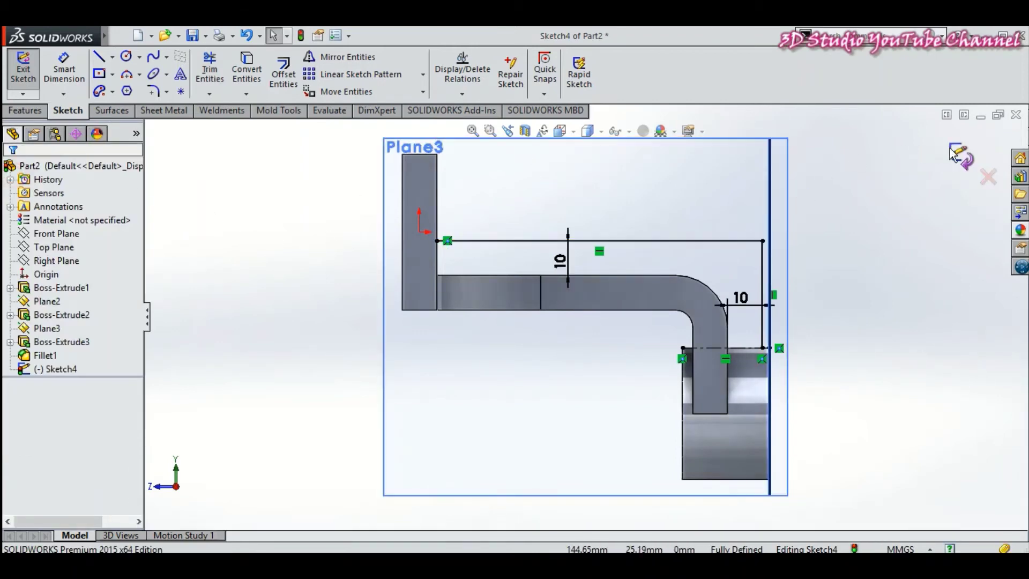
pyautogui.click(956, 156)
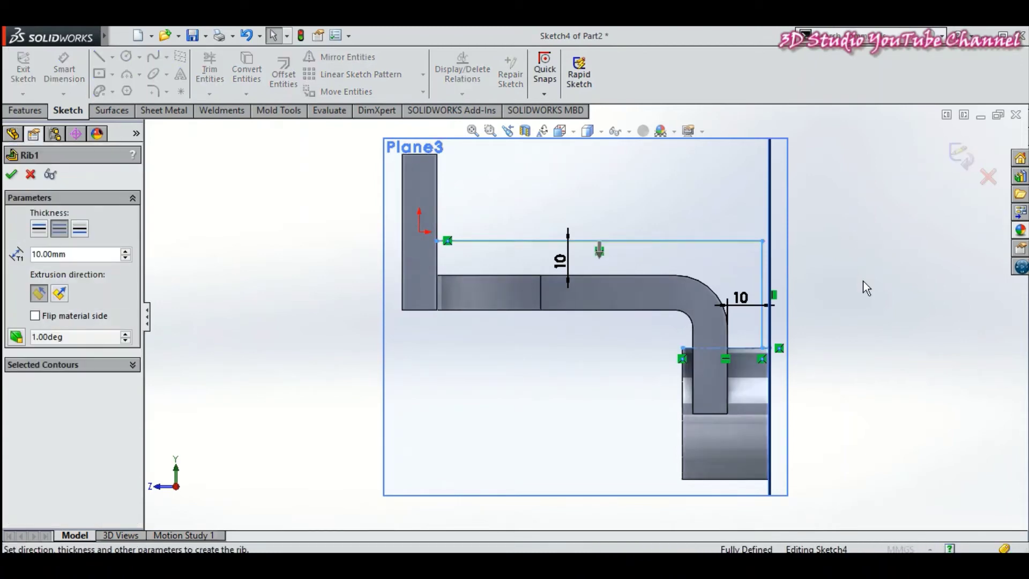
# - Accept the 10 mm rib along the arm and zoom to fit the part
pyautogui.moveTo(853, 277); pyautogui.dragTo(845, 293, button='middle')
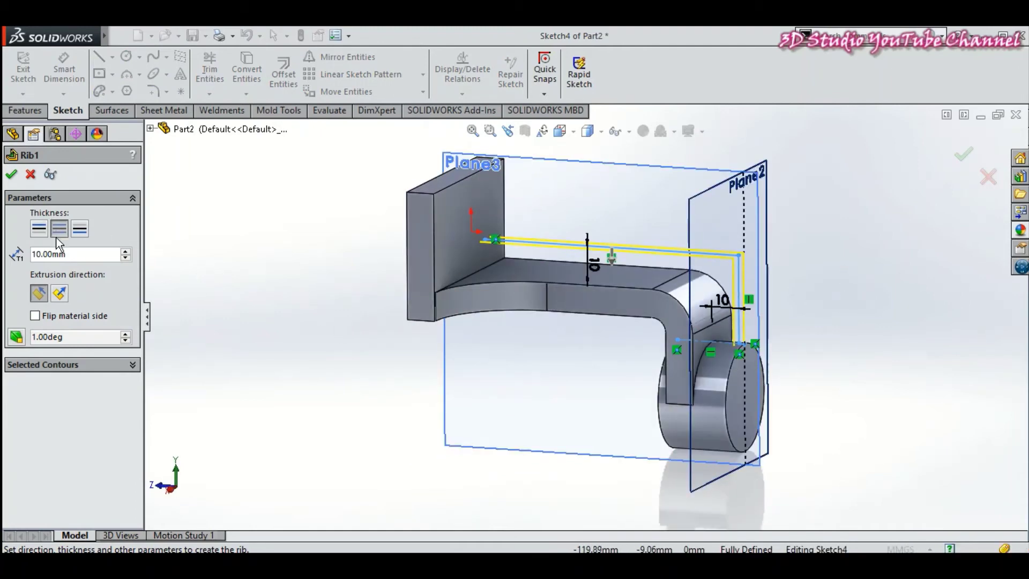
pyautogui.click(12, 176)
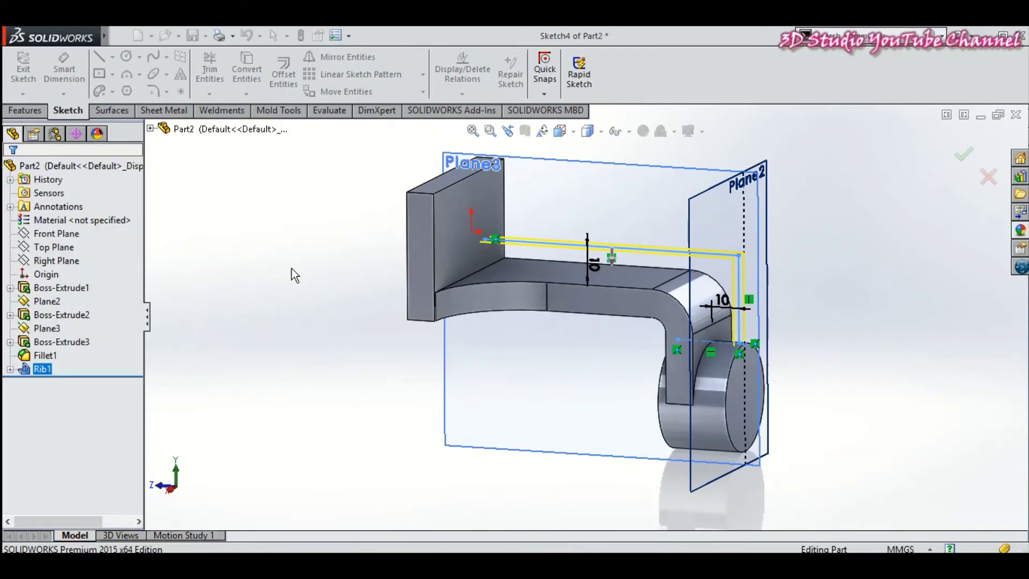
pyautogui.press('f')
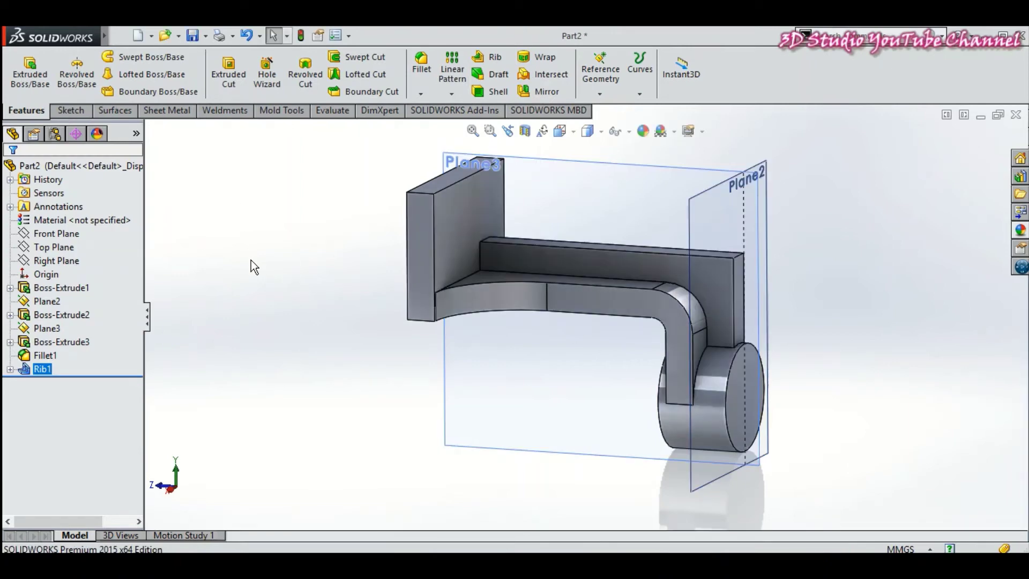
pyautogui.moveTo(292, 261)
pyautogui.mouseDown(button='middle')
pyautogui.moveTo(275, 264)
pyautogui.moveTo(260, 239)
pyautogui.moveTo(268, 274)
pyautogui.mouseUp(button='middle')
# - Fillet the rib's edges at the bend and against the back plate with a 25 mm radius
pyautogui.press('f')
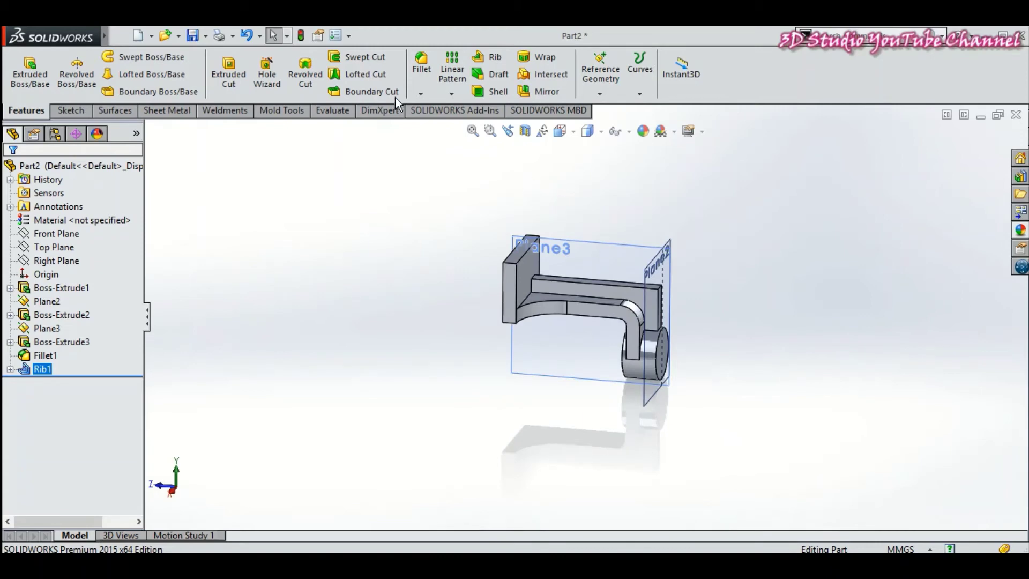
pyautogui.click(422, 62)
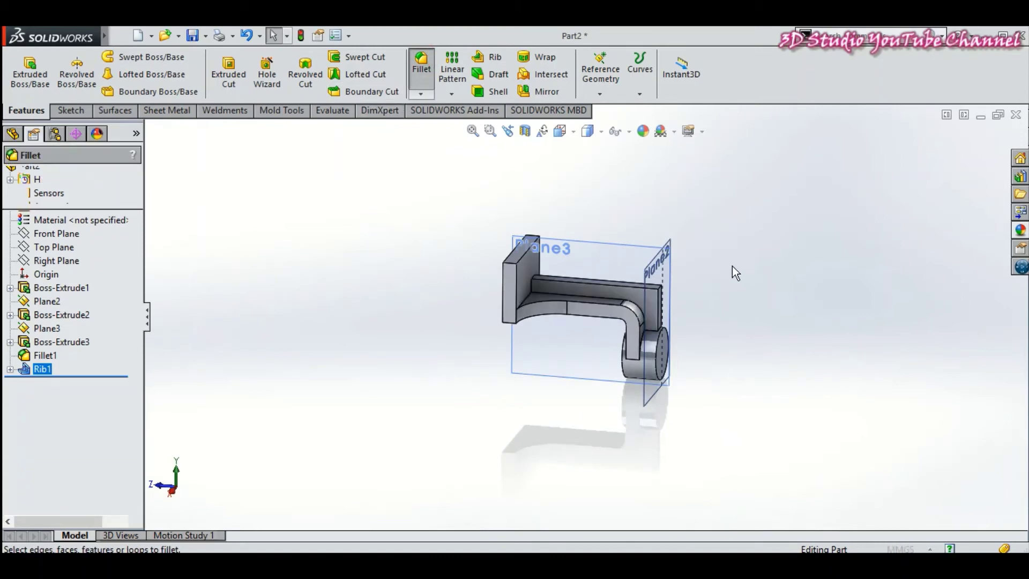
pyautogui.scroll(-2, 732, 266)
pyautogui.scroll(-3, 704, 304)
pyautogui.scroll(-2, 658, 301)
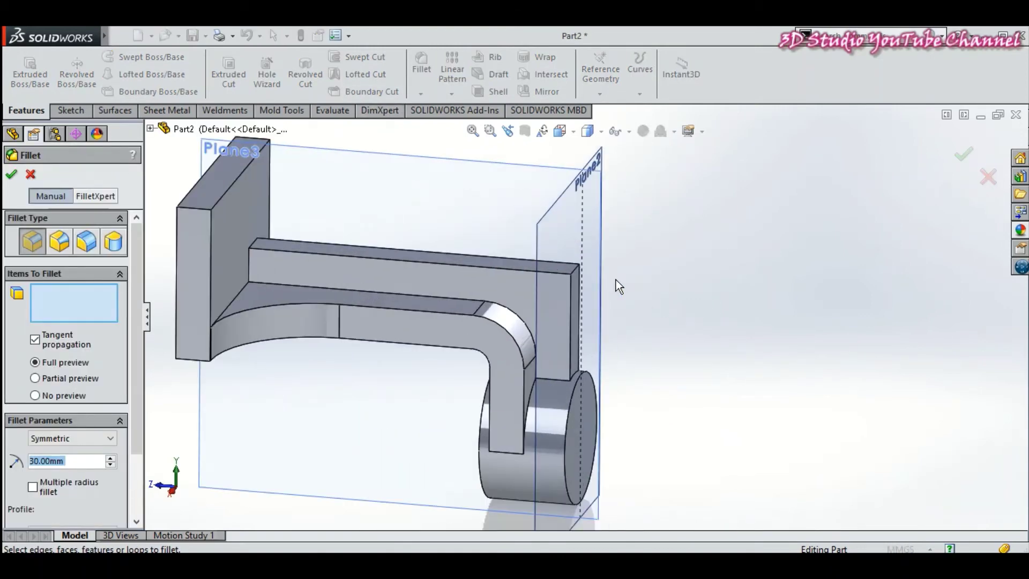
pyautogui.click(576, 269)
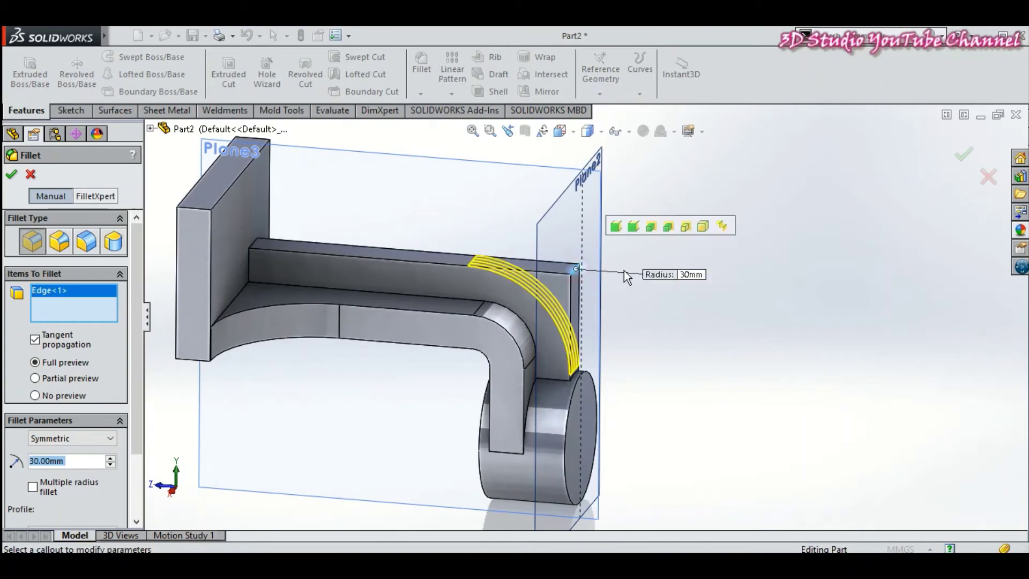
pyautogui.click(256, 241)
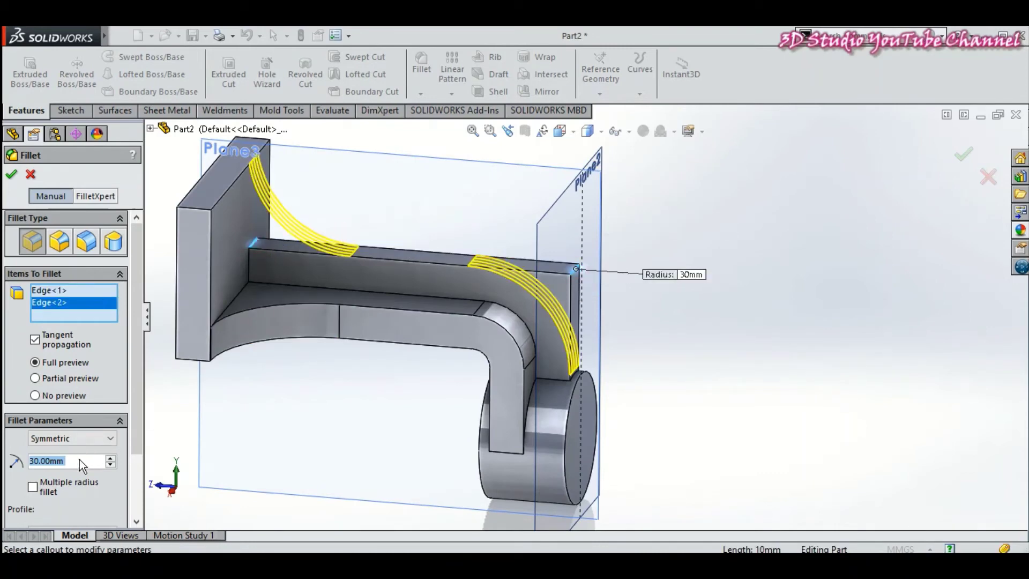
pyautogui.write('25')
pyautogui.press('Return')
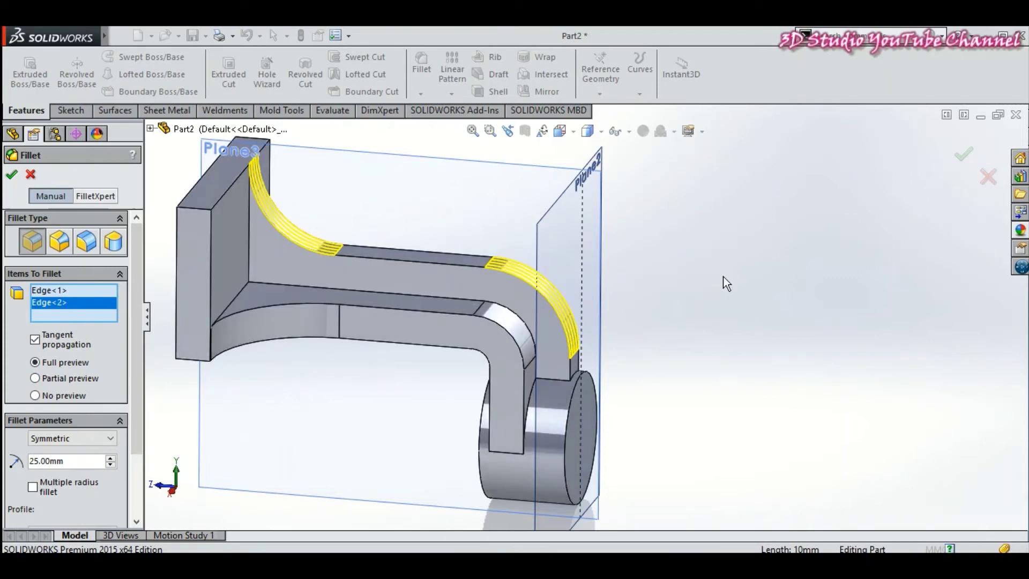
pyautogui.press('Return')
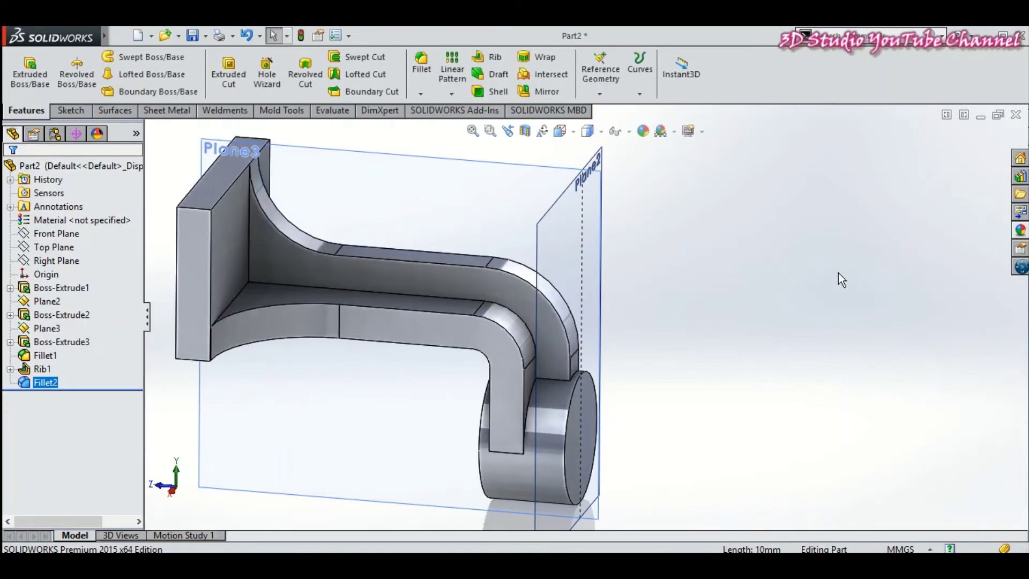
pyautogui.scroll(2, 816, 290)
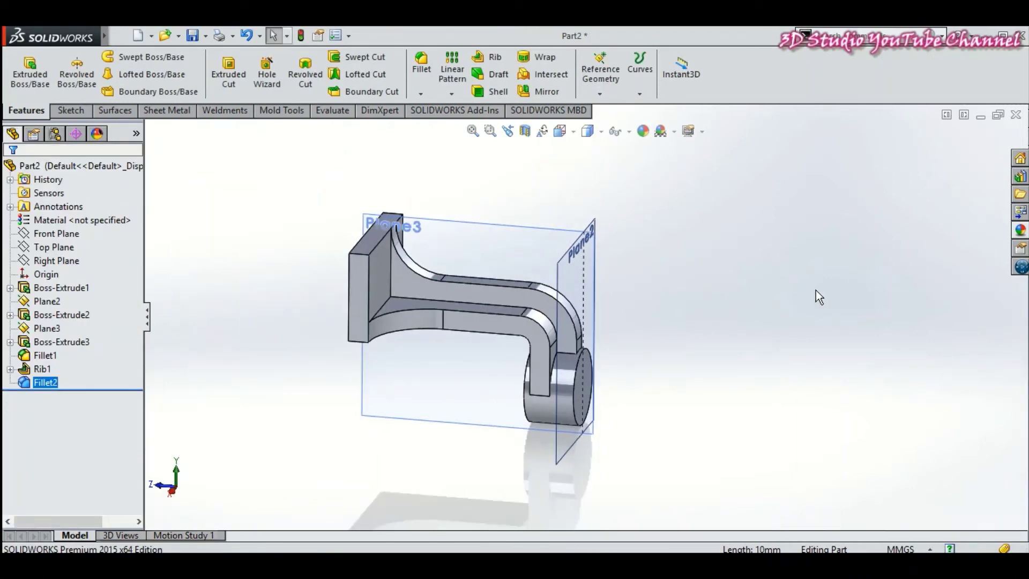
pyautogui.moveTo(815, 291); pyautogui.dragTo(793, 304, button='middle')
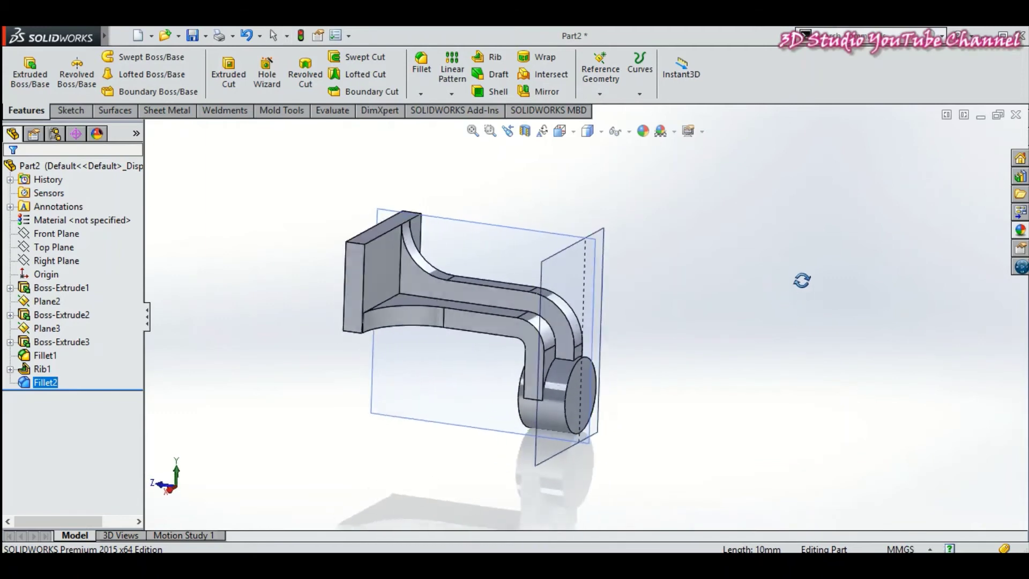
pyautogui.moveTo(792, 317); pyautogui.dragTo(673, 295, button='middle')
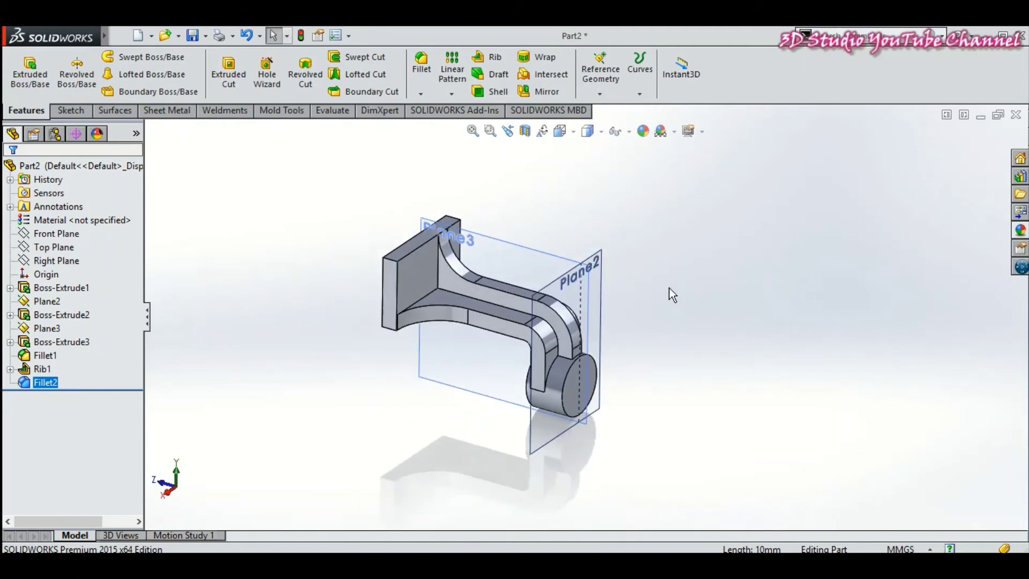
# - Start a new sketch on the rod's end plane and view it face-on
pyautogui.click(78, 110)
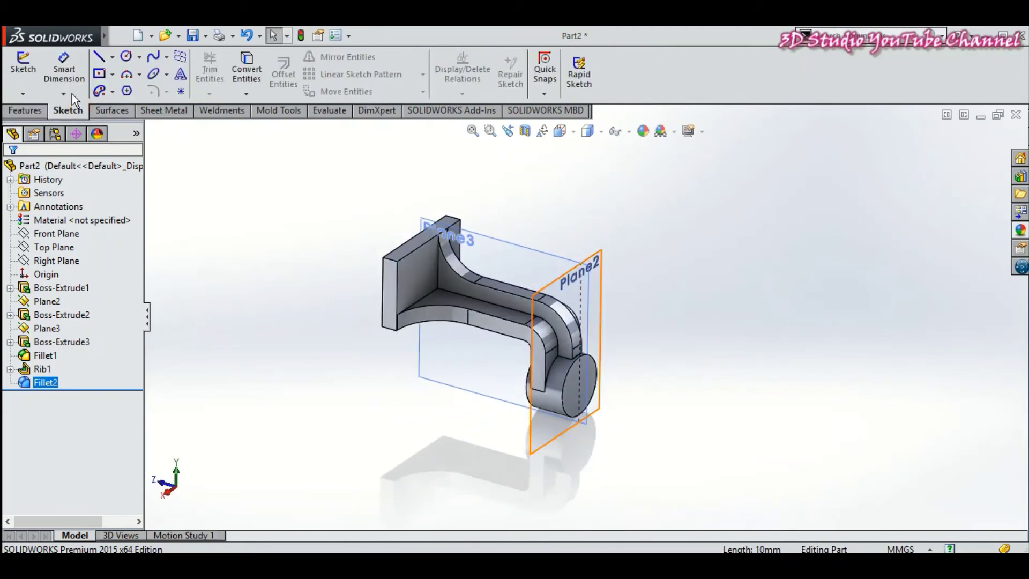
pyautogui.click(33, 73)
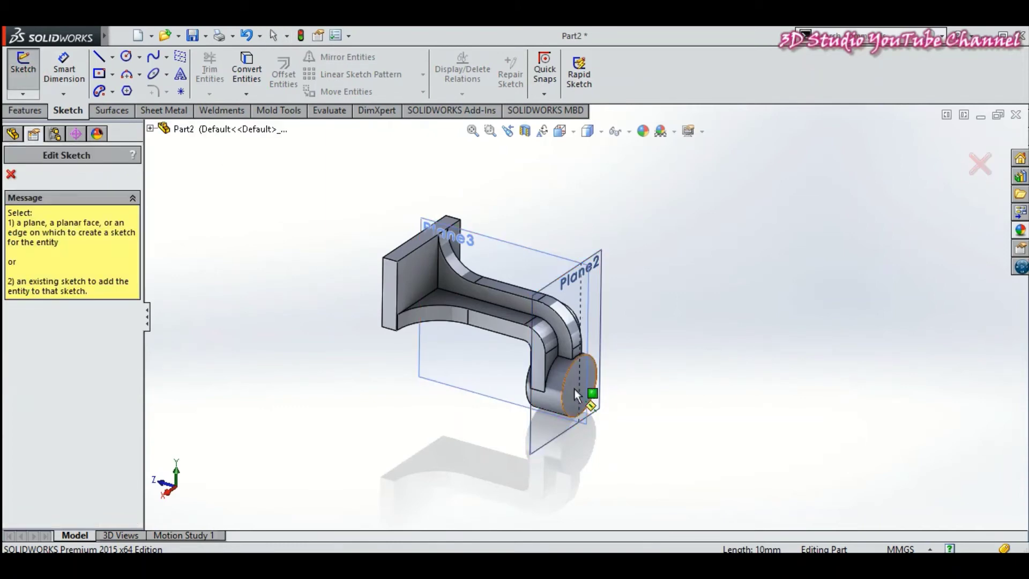
pyautogui.click(589, 391)
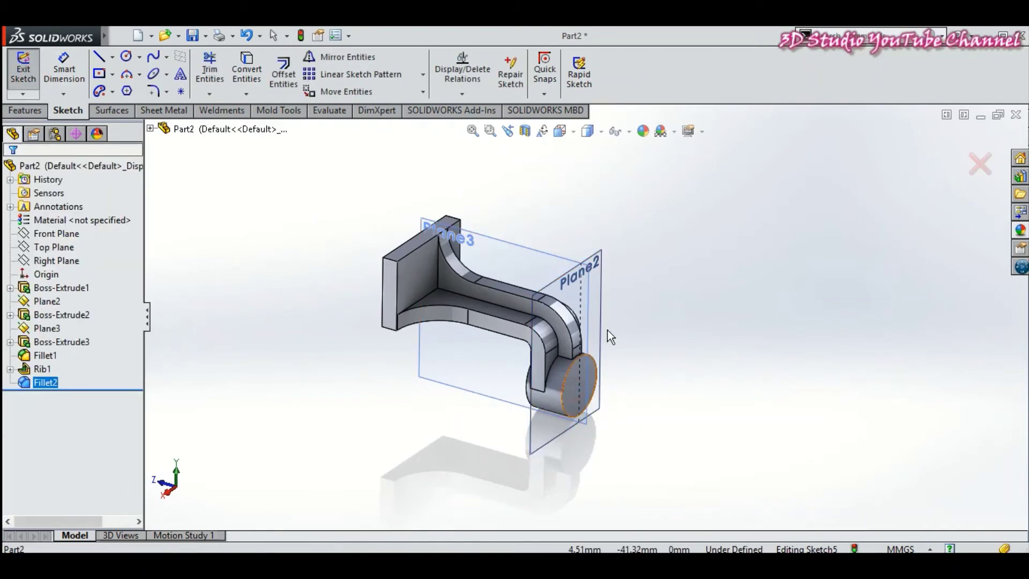
pyautogui.click(573, 134)
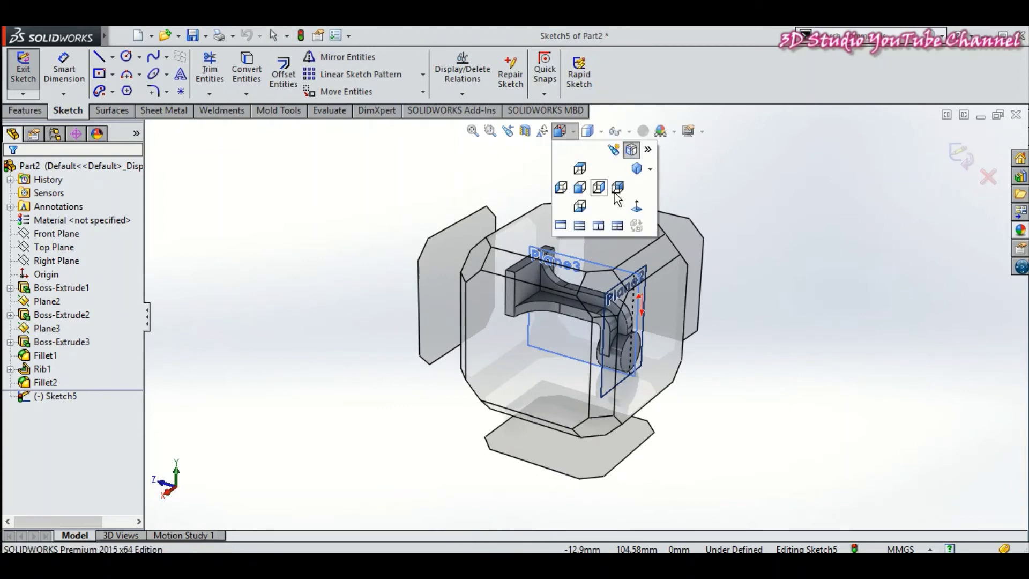
pyautogui.click(636, 209)
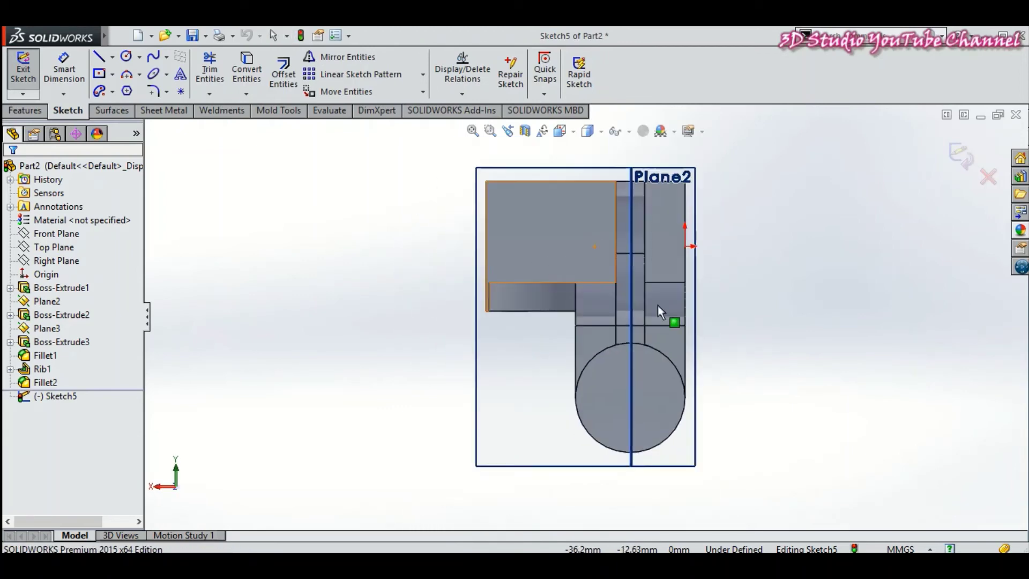
# - Draw a circle centred on the rod's centre inside the rod end
pyautogui.click(126, 56)
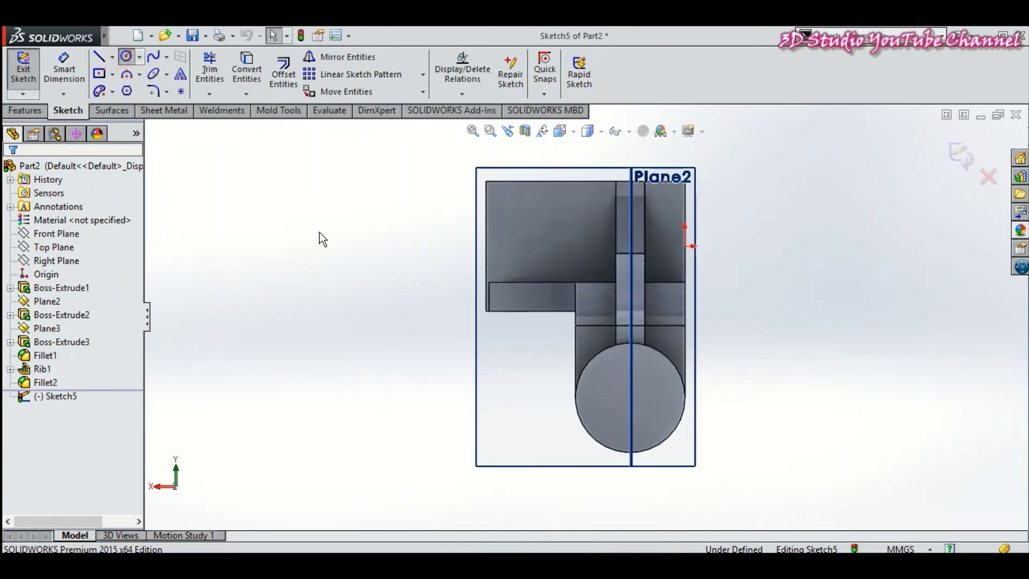
pyautogui.press('Escape')
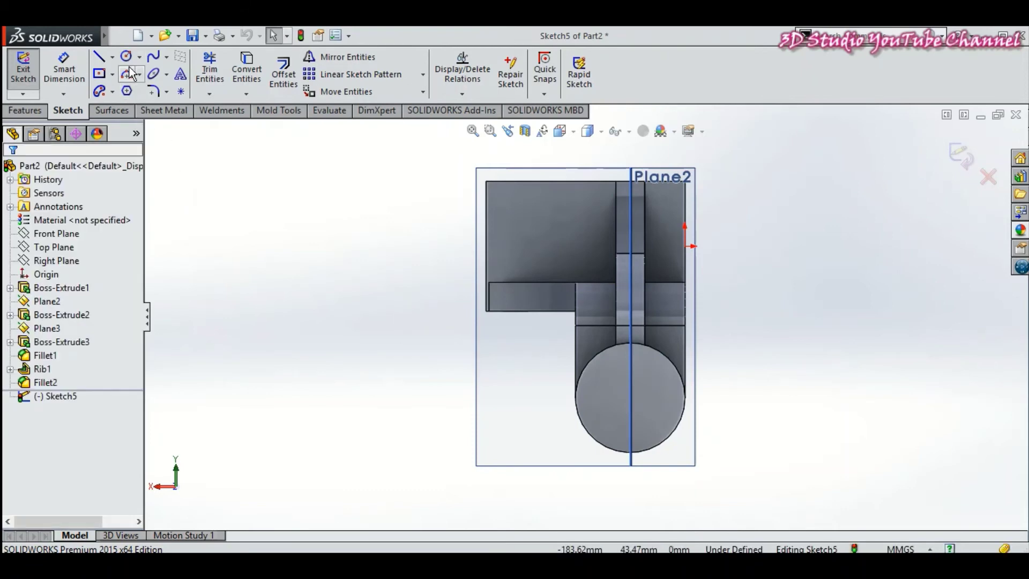
pyautogui.click(128, 58)
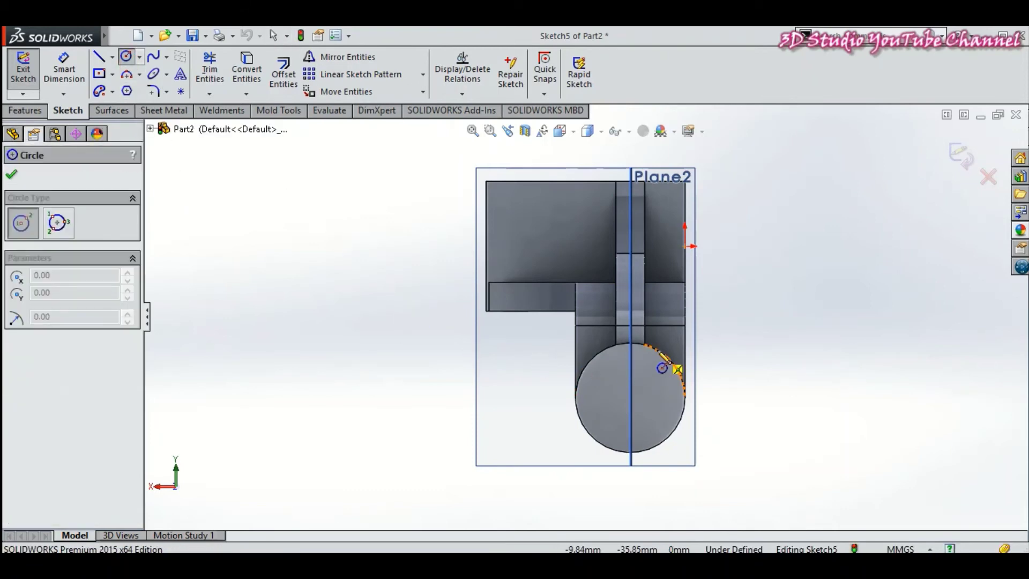
pyautogui.click(630, 398)
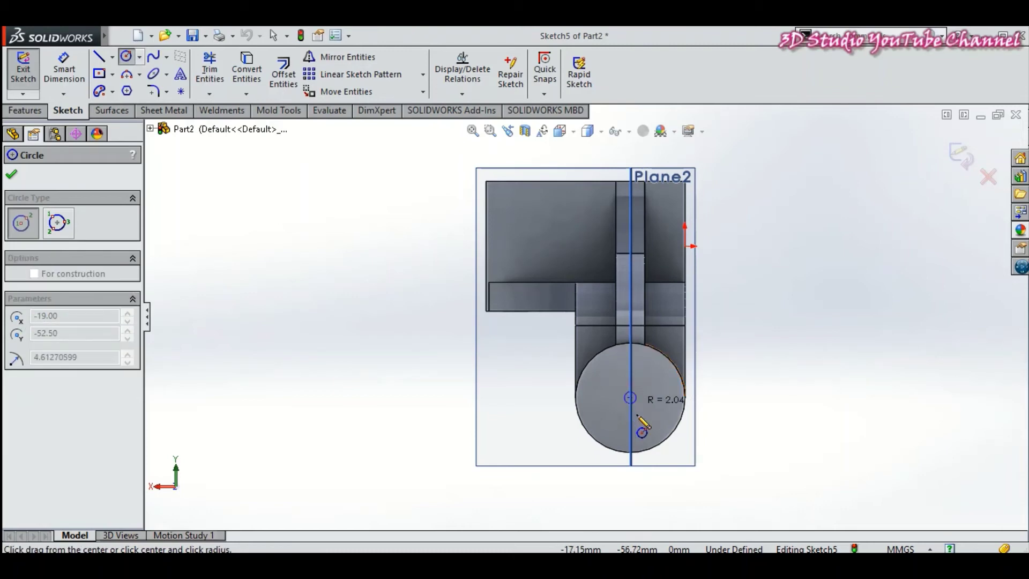
pyautogui.click(641, 435)
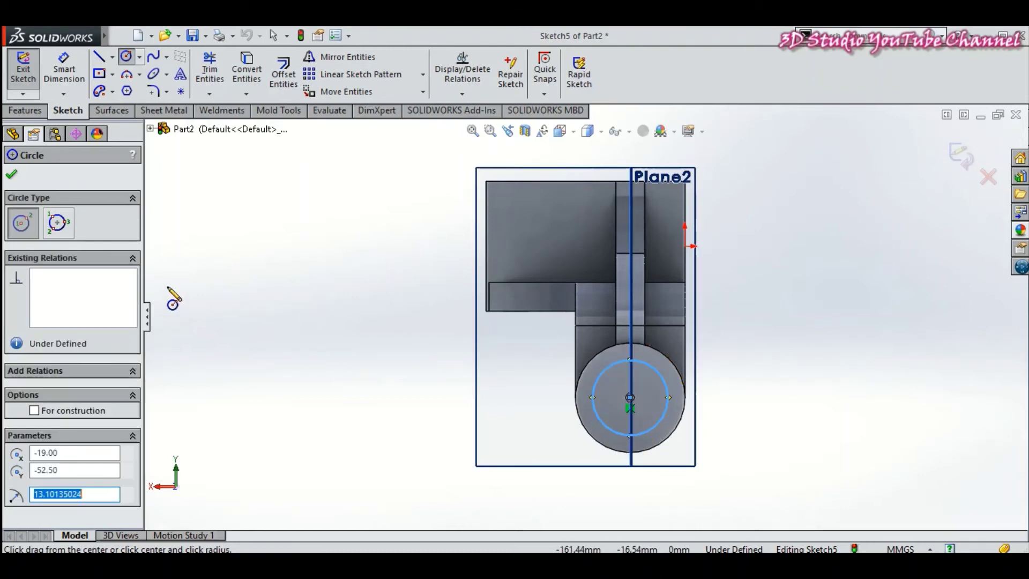
pyautogui.click(18, 177)
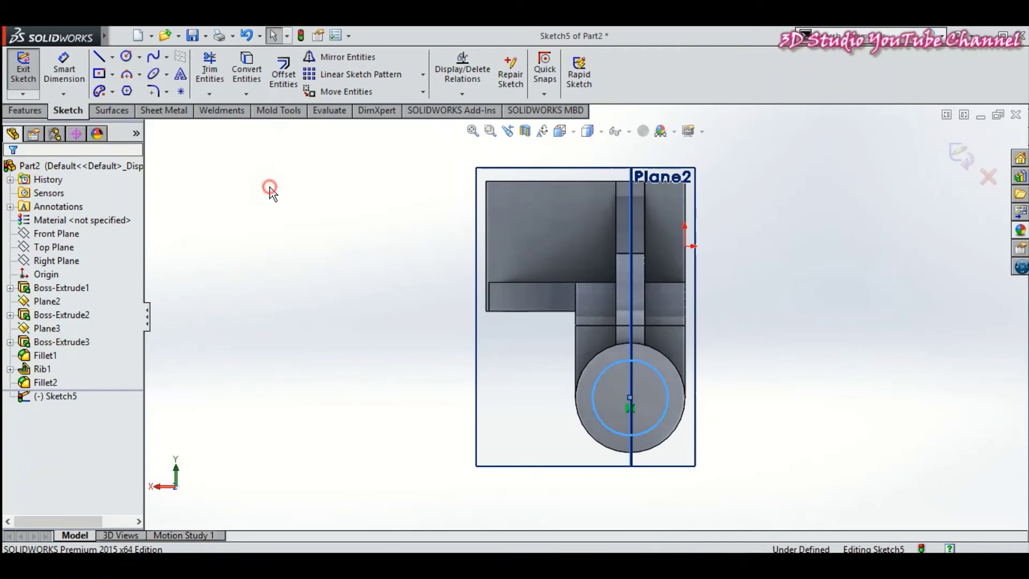
# - Give the circle a 16 mm diameter dimension
pyautogui.click(72, 75)
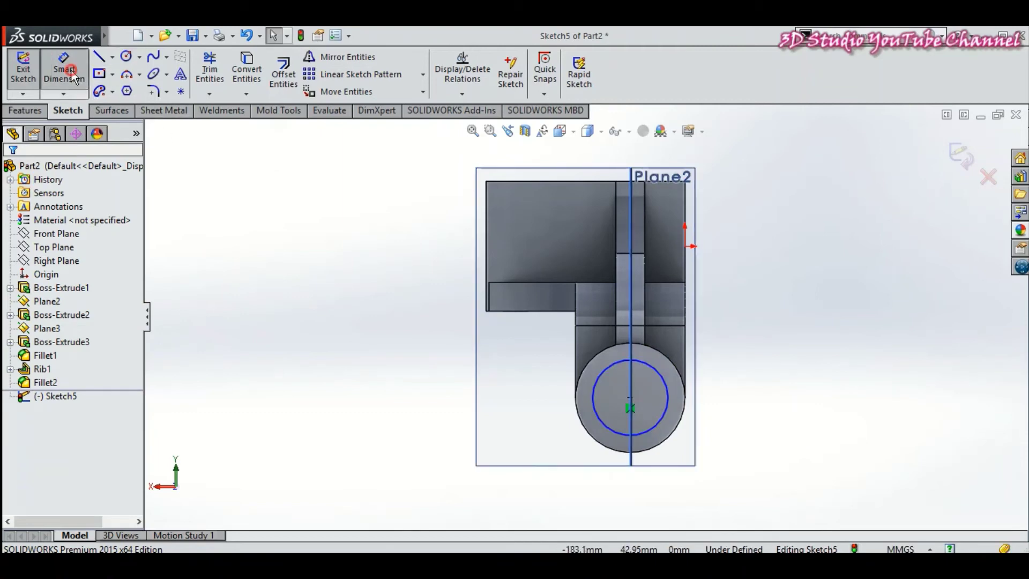
pyautogui.click(644, 365)
pyautogui.click(737, 340)
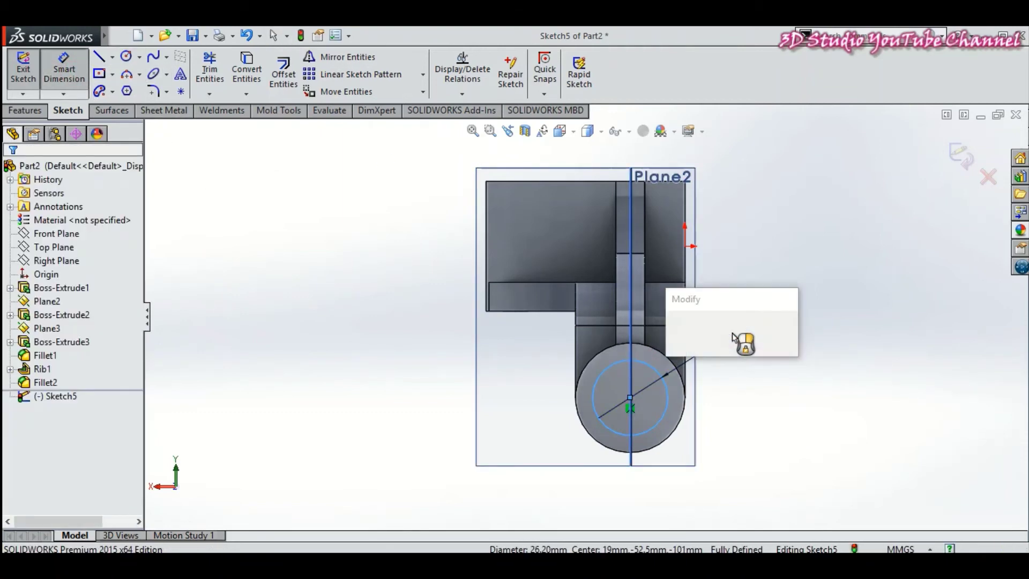
pyautogui.write('16')
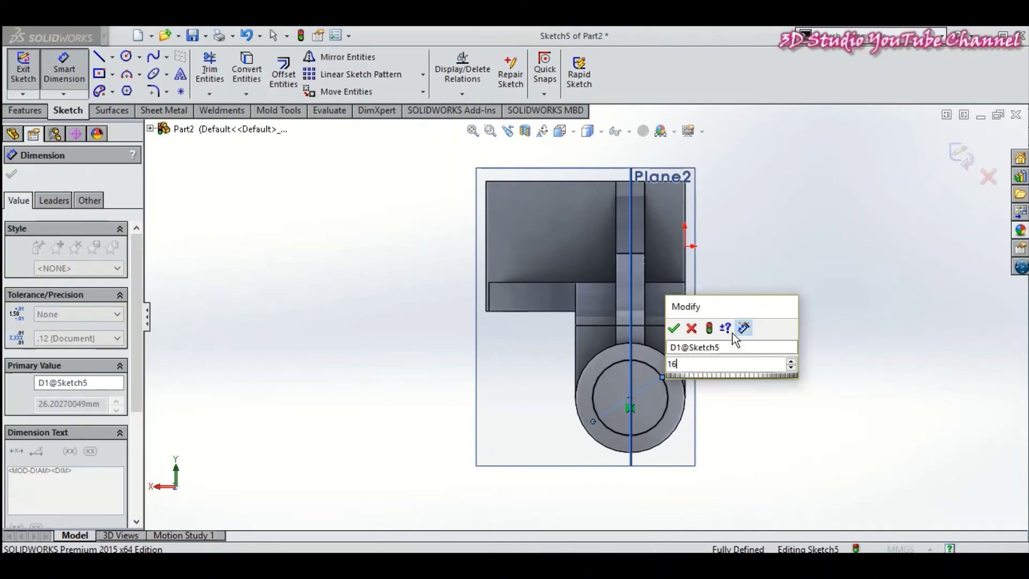
pyautogui.press('Return')
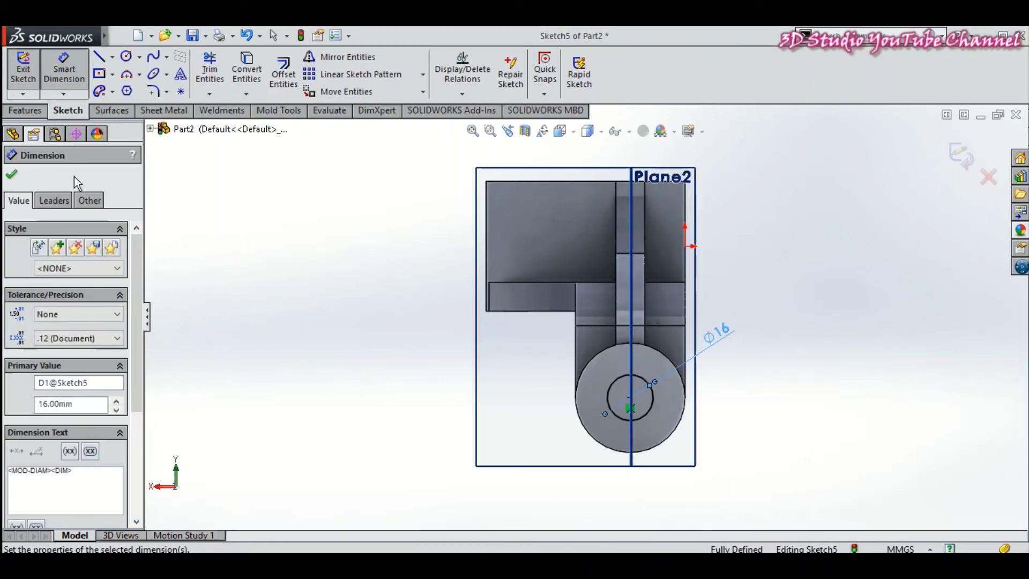
pyautogui.click(12, 175)
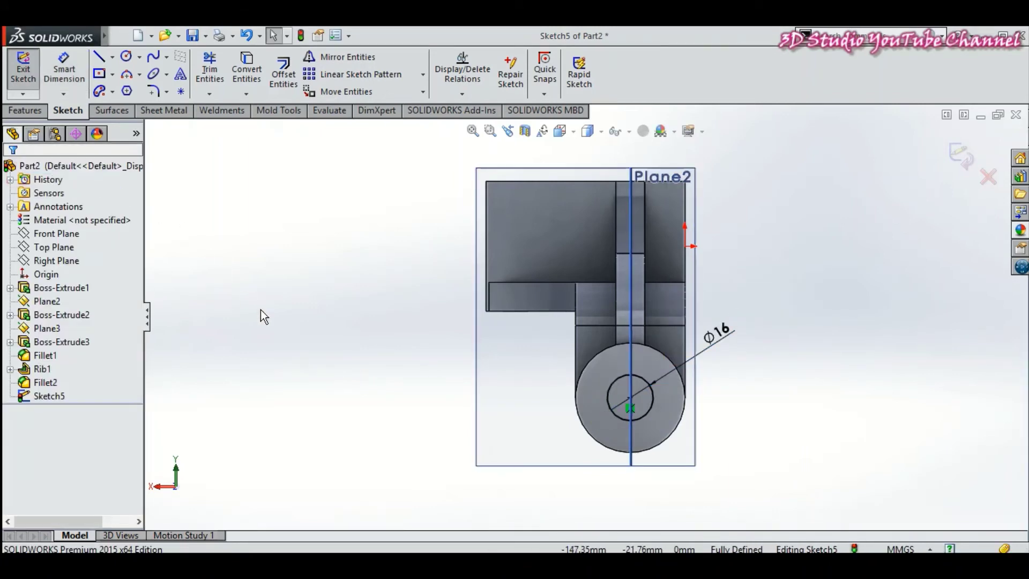
pyautogui.moveTo(294, 322); pyautogui.dragTo(309, 343, button='middle')
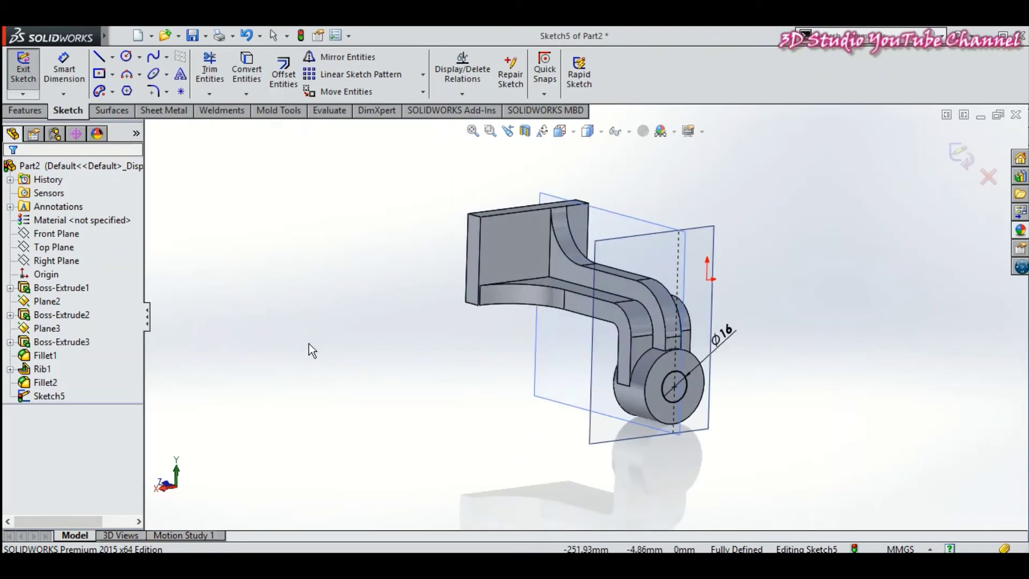
# - Cut the circle sketch Through All as Cut-Extrude1, then orbit to inspect the Ø16 hole
pyautogui.click(42, 112)
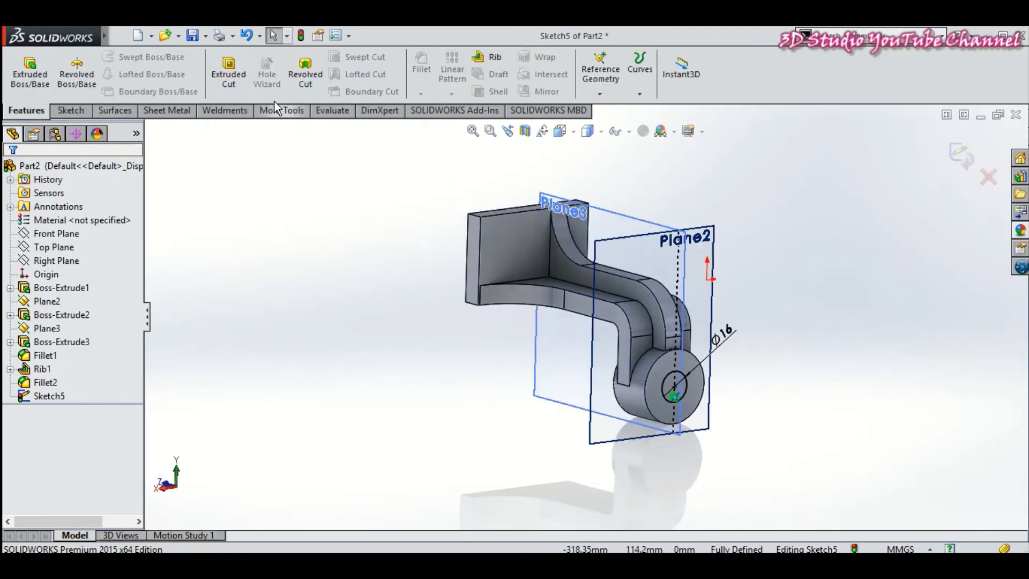
pyautogui.click(228, 83)
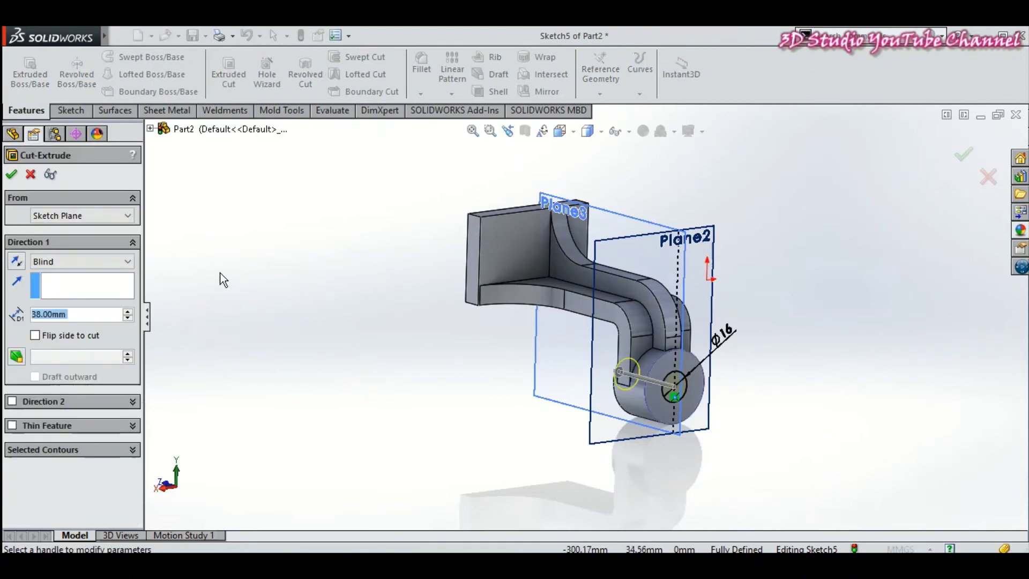
pyautogui.click(114, 260)
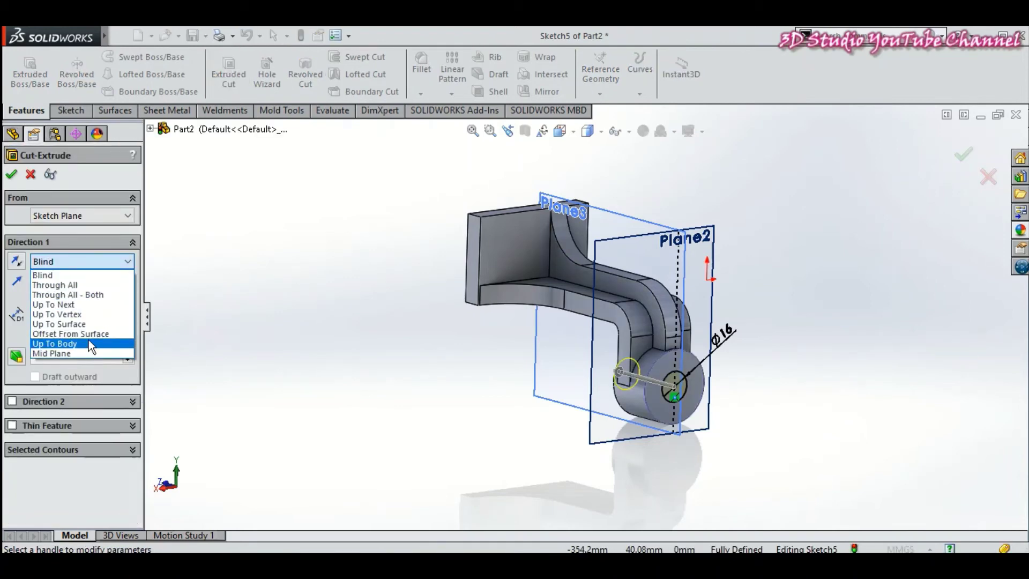
pyautogui.click(79, 287)
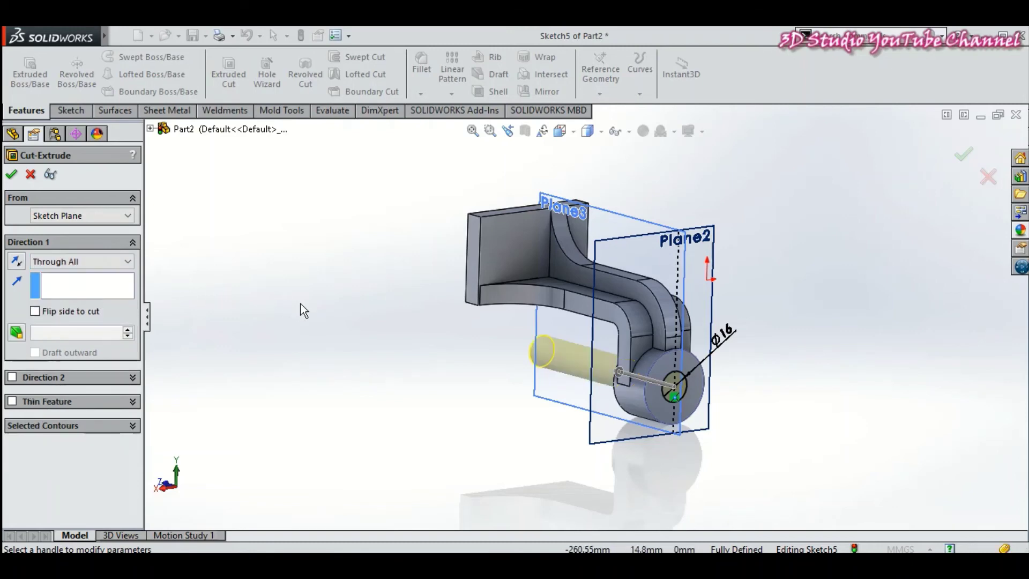
pyautogui.click(11, 175)
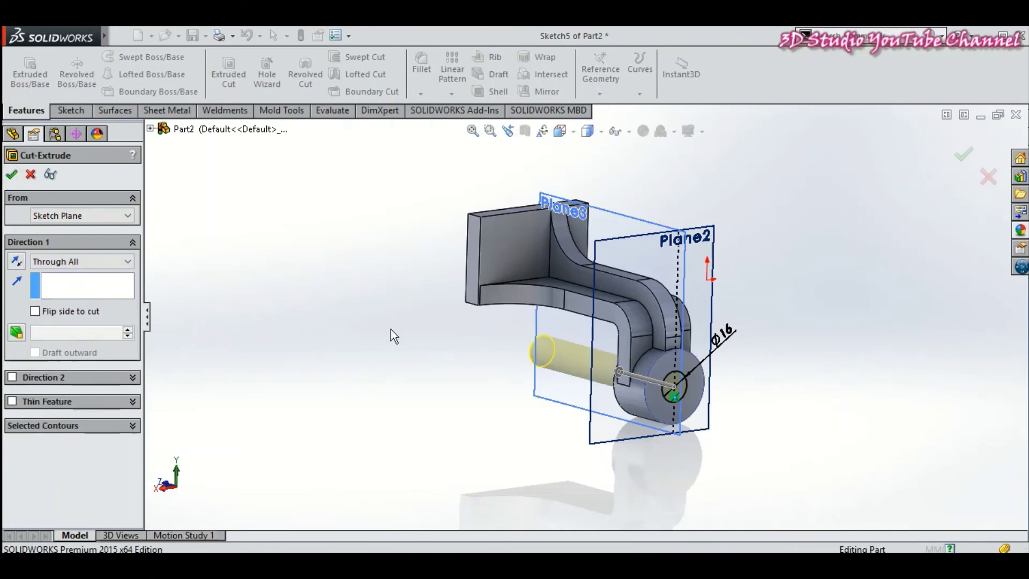
pyautogui.moveTo(381, 328)
pyautogui.mouseDown(button='middle')
pyautogui.moveTo(349, 338)
pyautogui.moveTo(364, 327)
pyautogui.mouseUp(button='middle')
pyautogui.moveTo(363, 327)
pyautogui.mouseDown()
pyautogui.moveTo(351, 311)
pyautogui.moveTo(374, 347)
pyautogui.mouseUp()
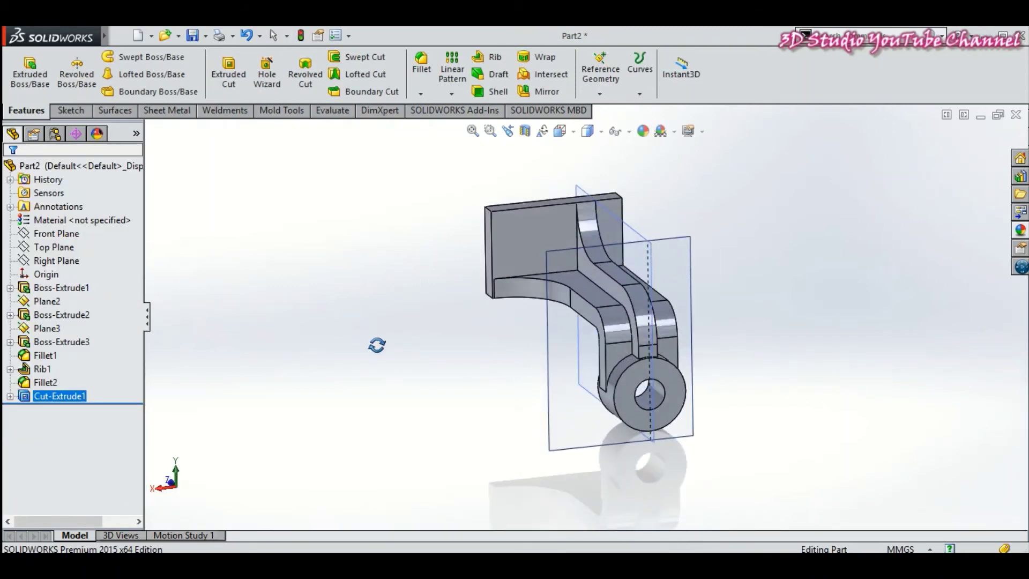
pyautogui.press('Escape')
# - Start a new sketch on the mounting plate face and view it Normal To
pyautogui.click(68, 110)
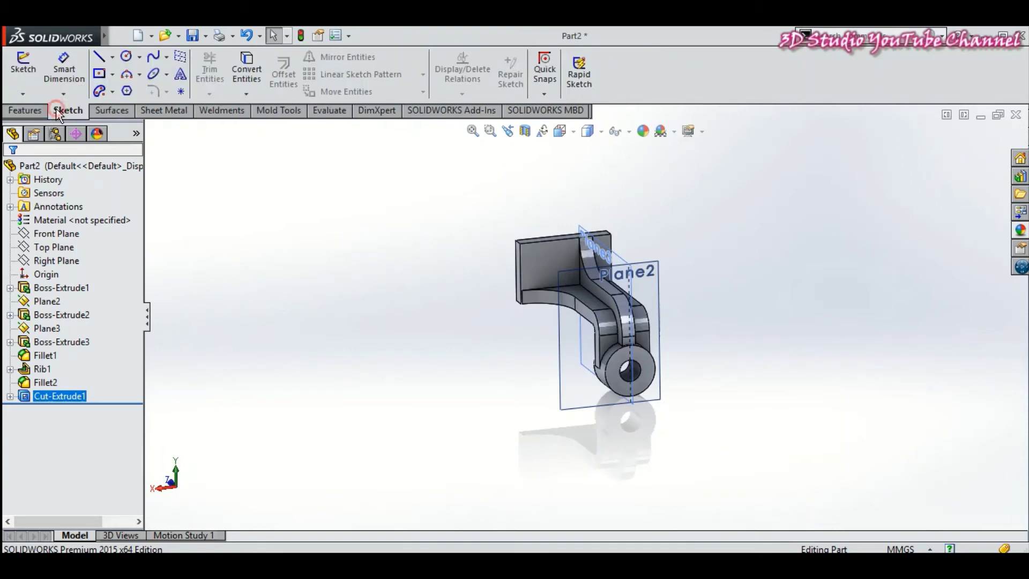
pyautogui.click(23, 67)
pyautogui.click(539, 256)
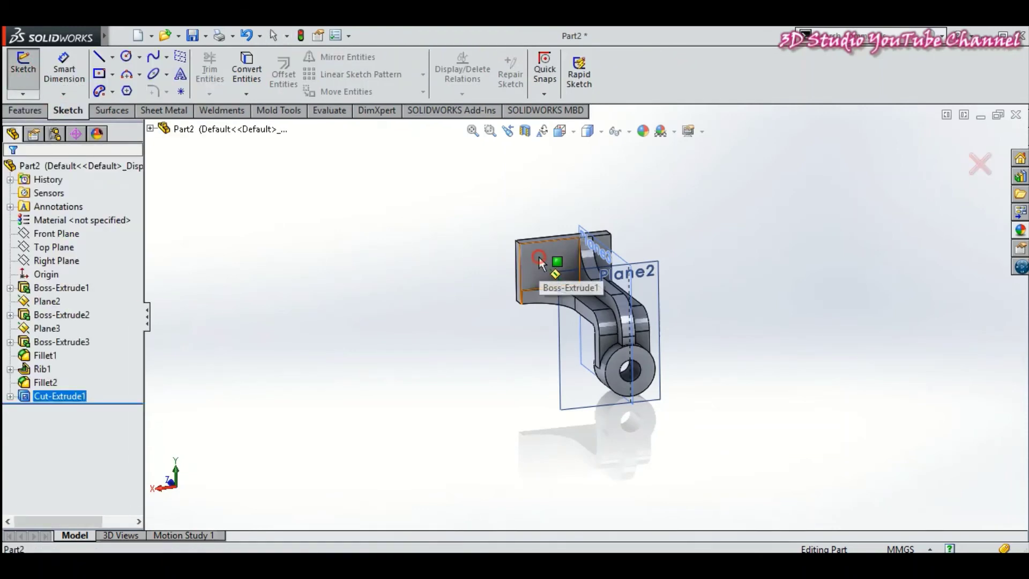
pyautogui.click(574, 135)
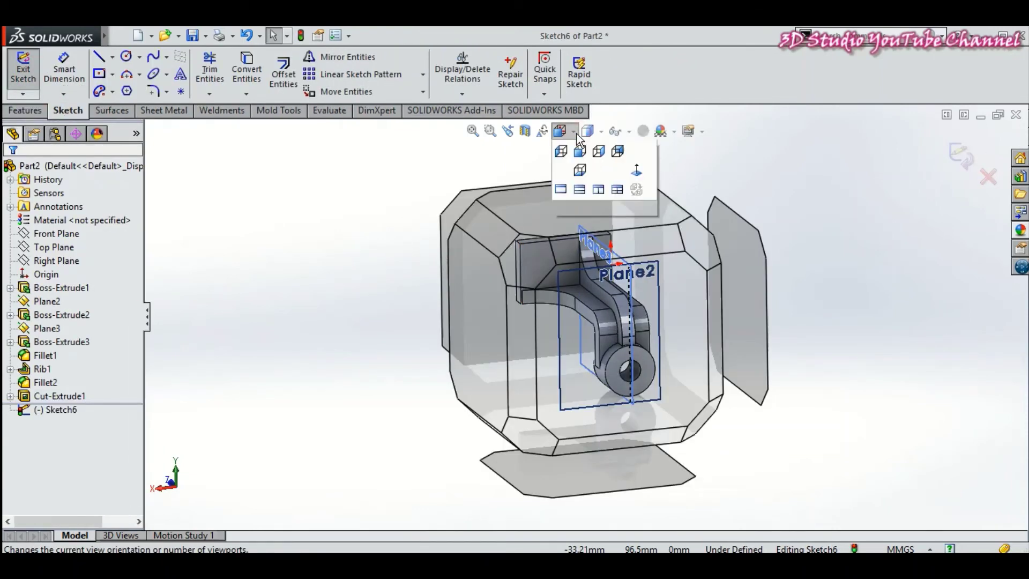
pyautogui.click(558, 134)
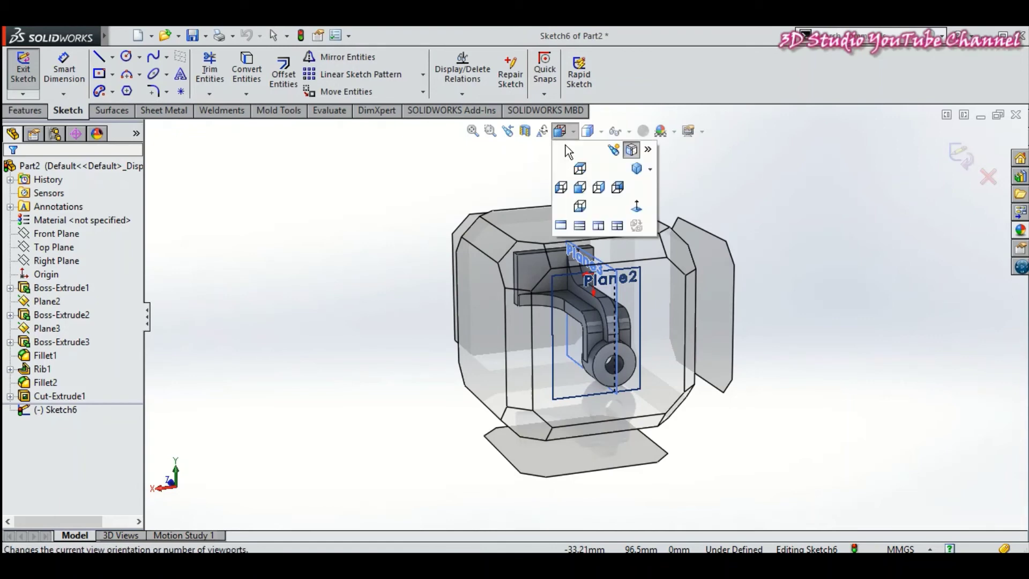
pyautogui.click(635, 204)
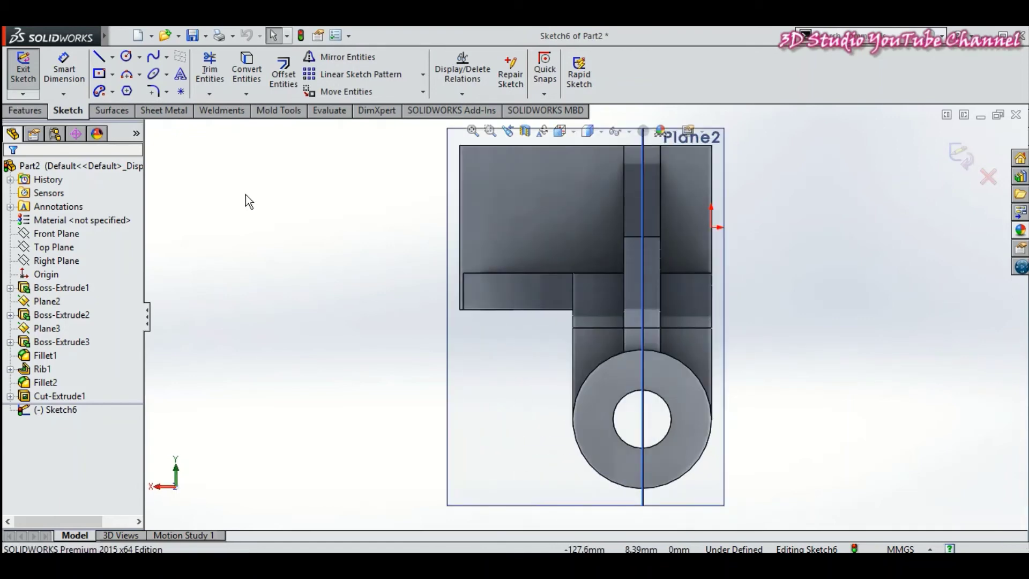
# - Draw a circle near the plate's top-left corner
pyautogui.click(134, 63)
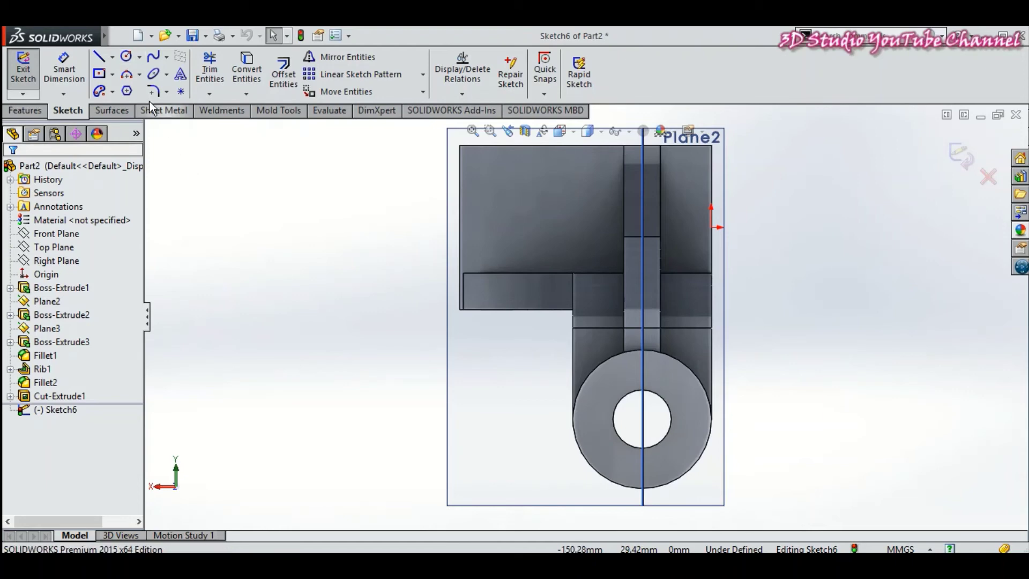
pyautogui.click(493, 185)
pyautogui.click(506, 197)
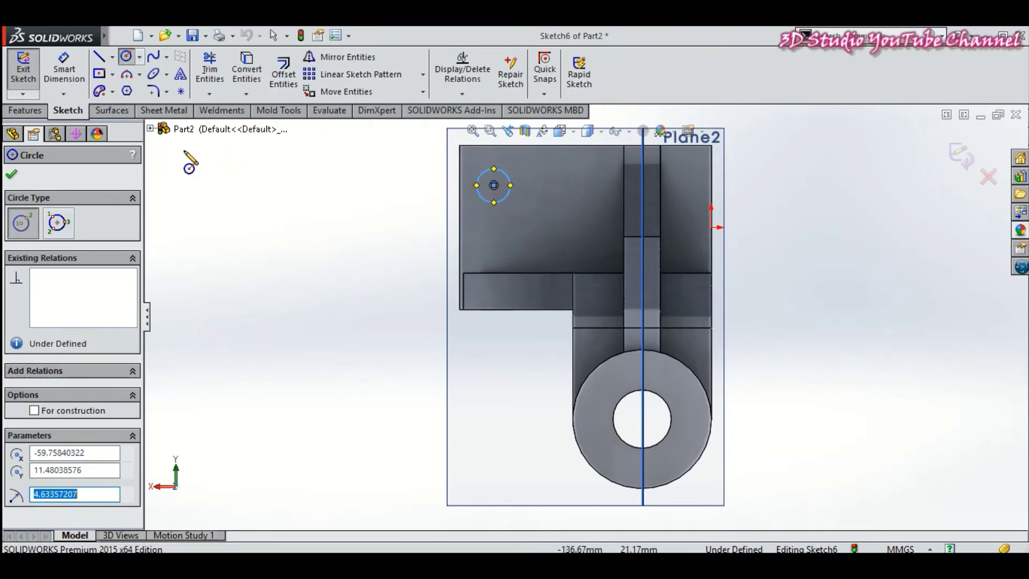
pyautogui.click(11, 174)
# - Locate the circle centre 18 mm from the top edge and 22 mm from the left edge
pyautogui.click(65, 67)
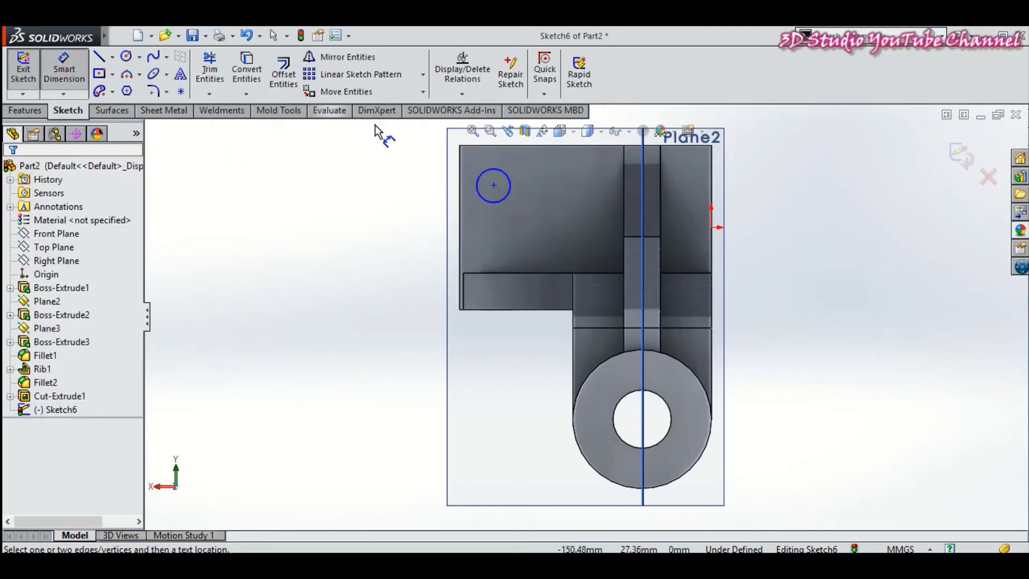
pyautogui.click(497, 146)
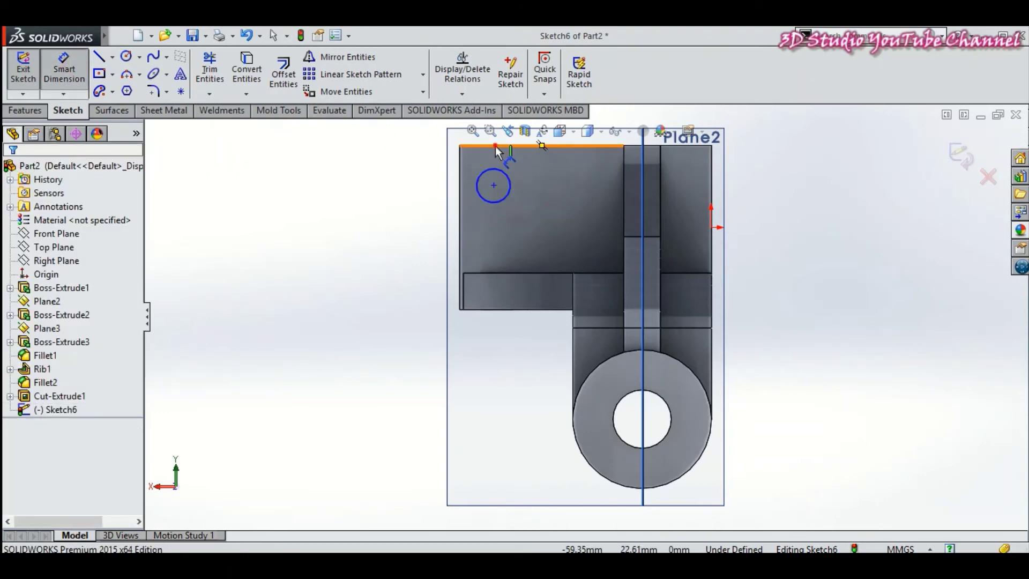
pyautogui.click(493, 185)
pyautogui.click(434, 178)
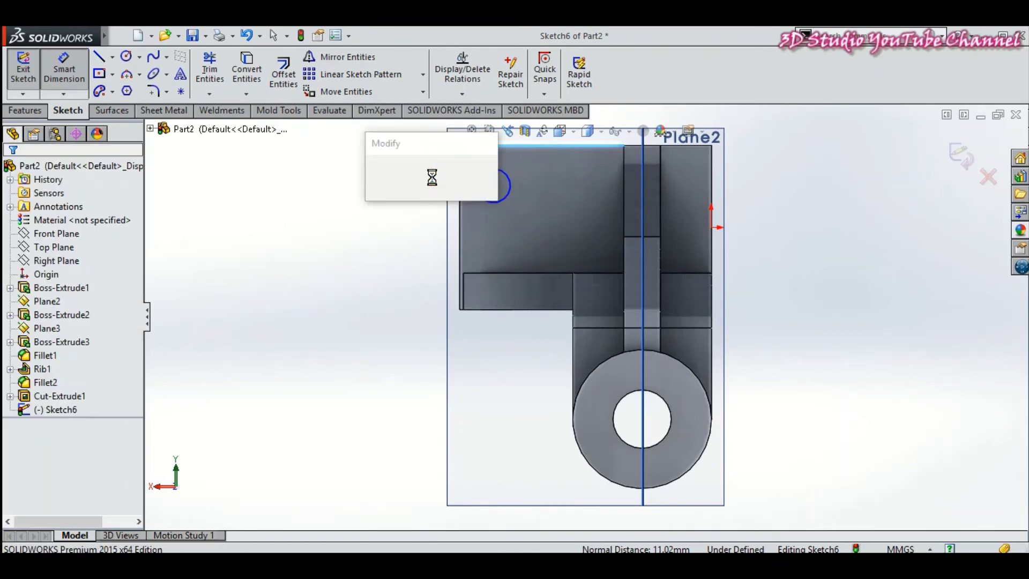
pyautogui.write('18')
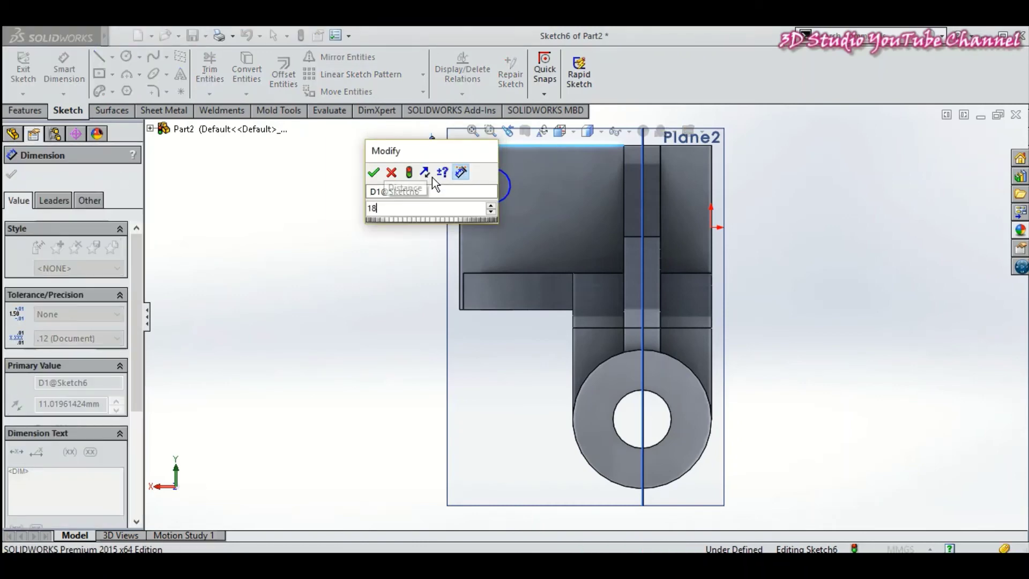
pyautogui.press('Return')
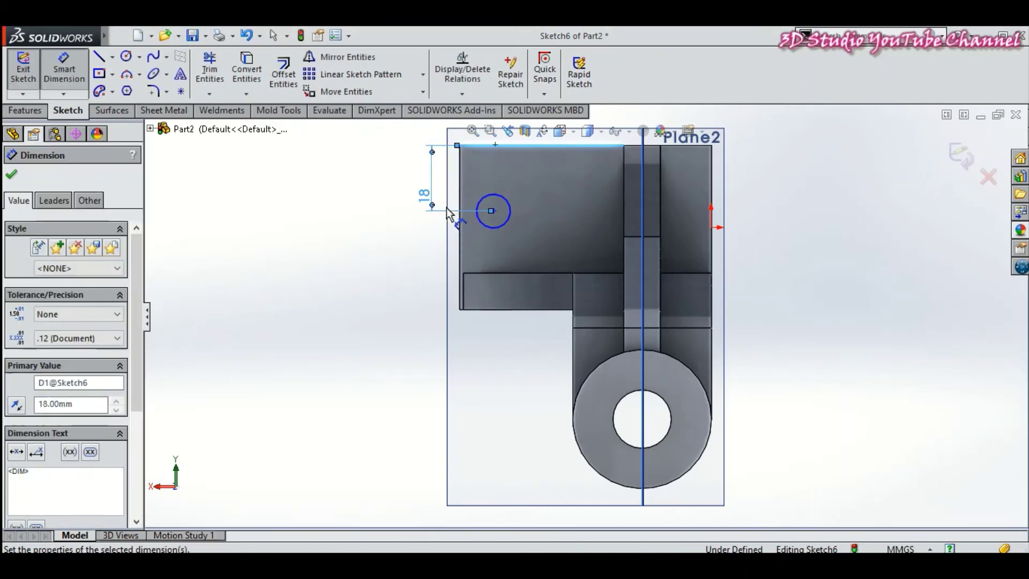
pyautogui.click(461, 201)
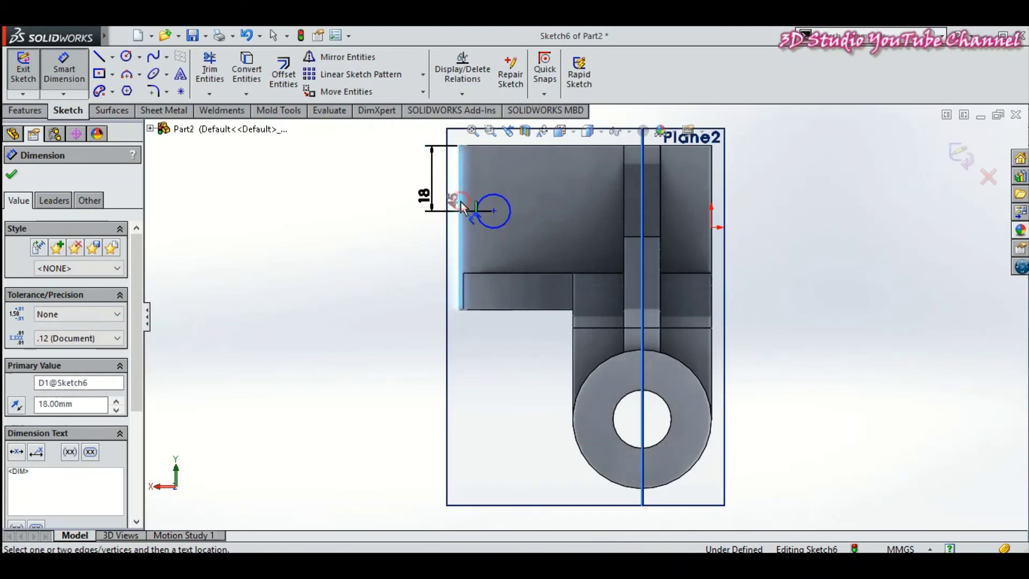
pyautogui.click(492, 211)
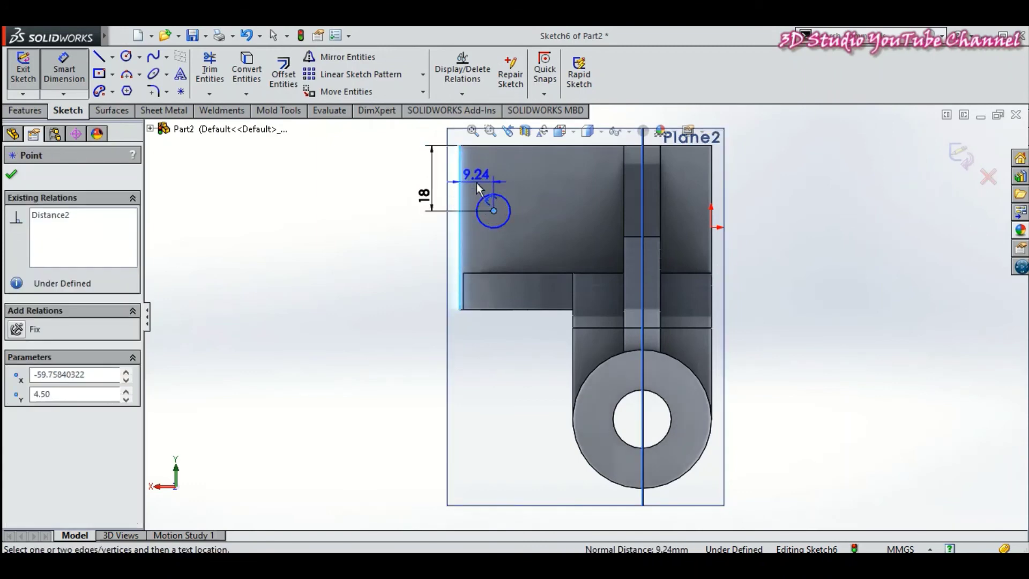
pyautogui.click(477, 182)
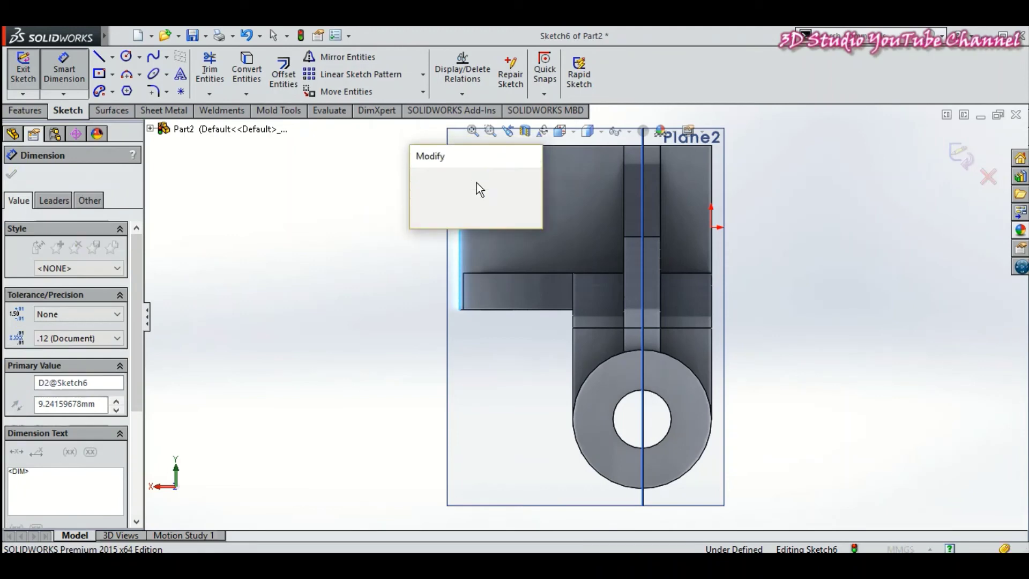
pyautogui.write('10')
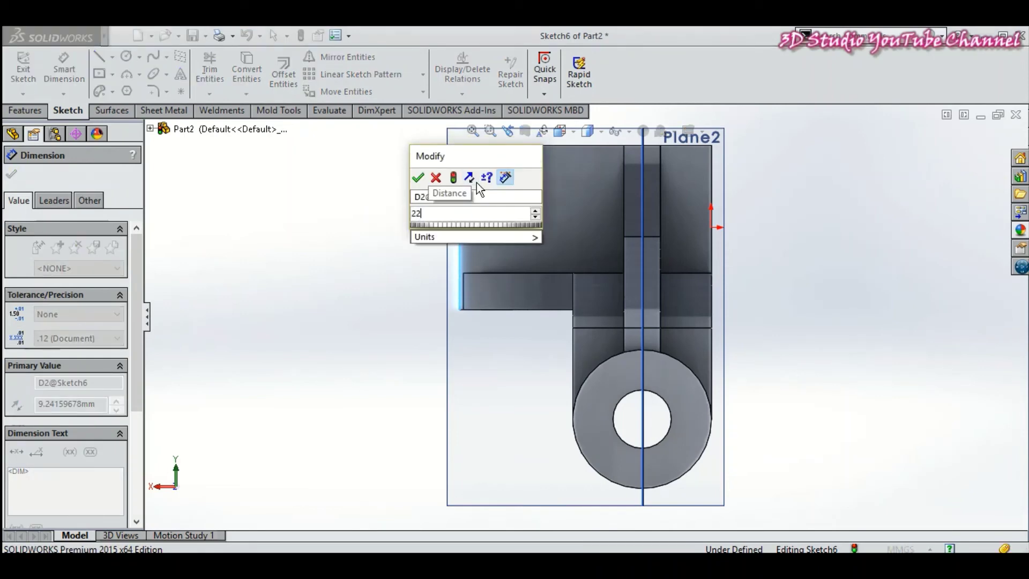
pyautogui.press('Escape')
pyautogui.press('Return')
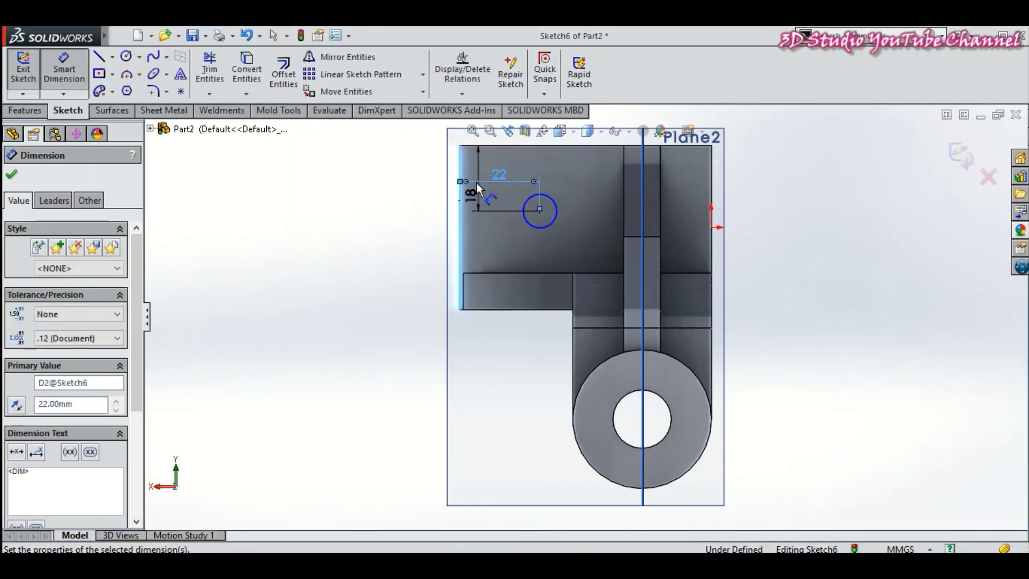
# - Dimension the circle's diameter to Ø16
pyautogui.click(555, 204)
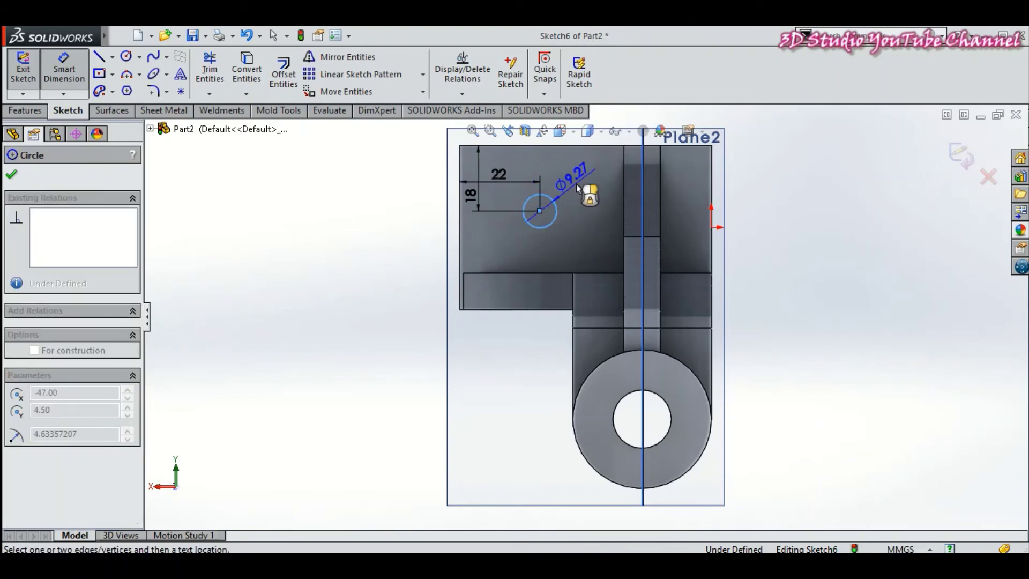
pyautogui.click(577, 185)
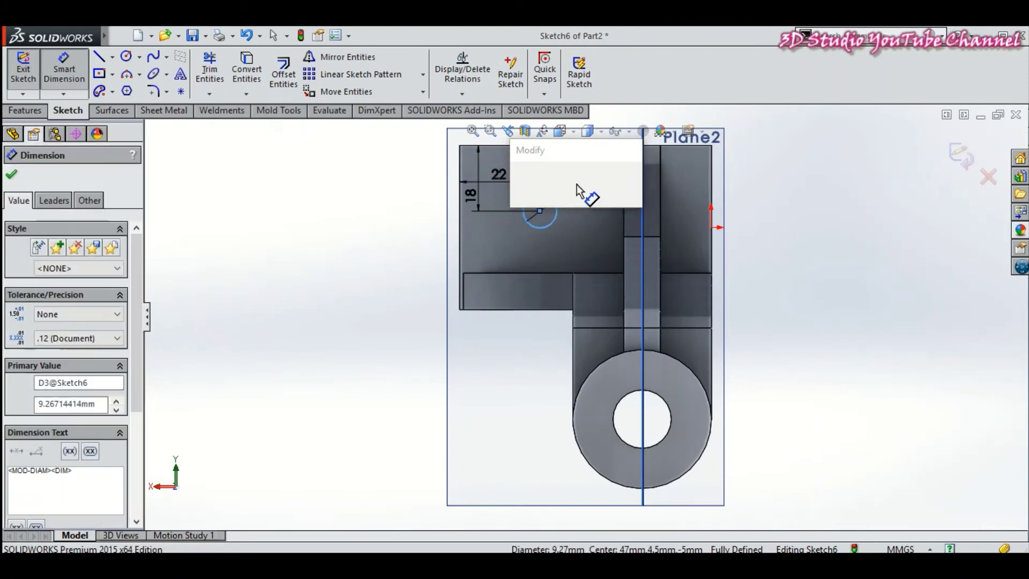
pyautogui.write('16')
pyautogui.press('Return')
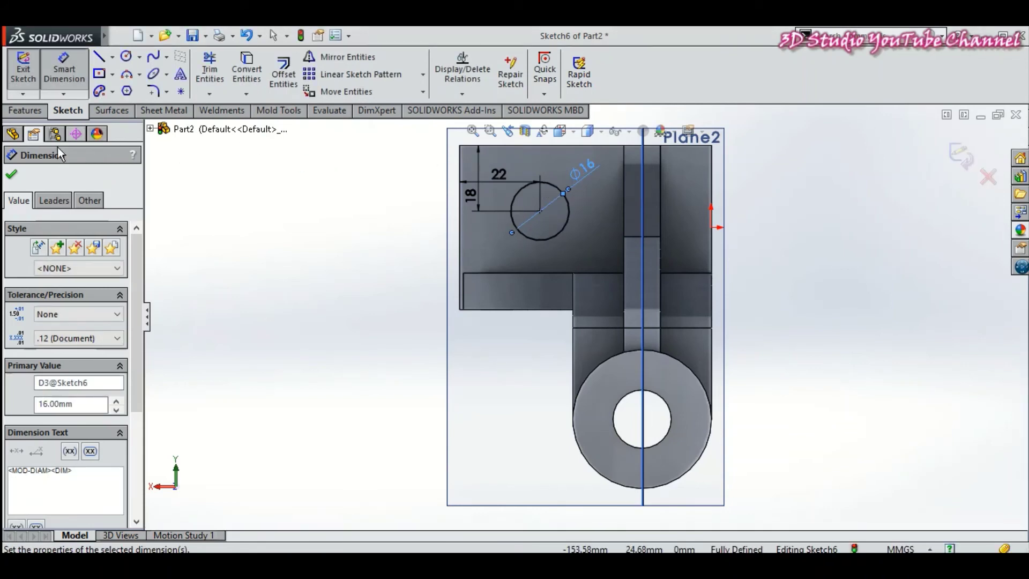
pyautogui.click(11, 174)
# - Set up a Blind 38 mm Extruded Cut from the Ø16 circle on the plate
pyautogui.press('Escape')
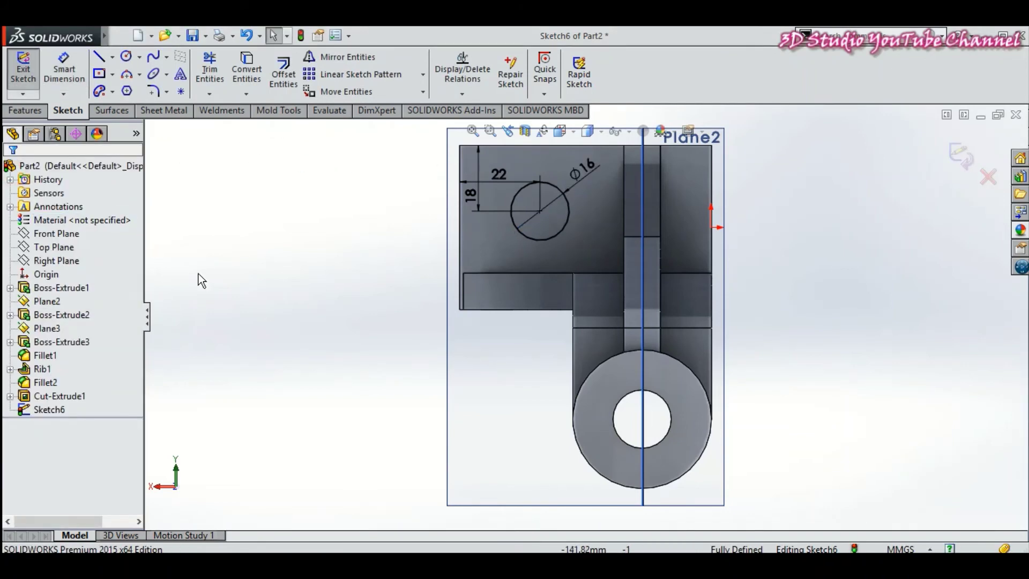
pyautogui.click(42, 114)
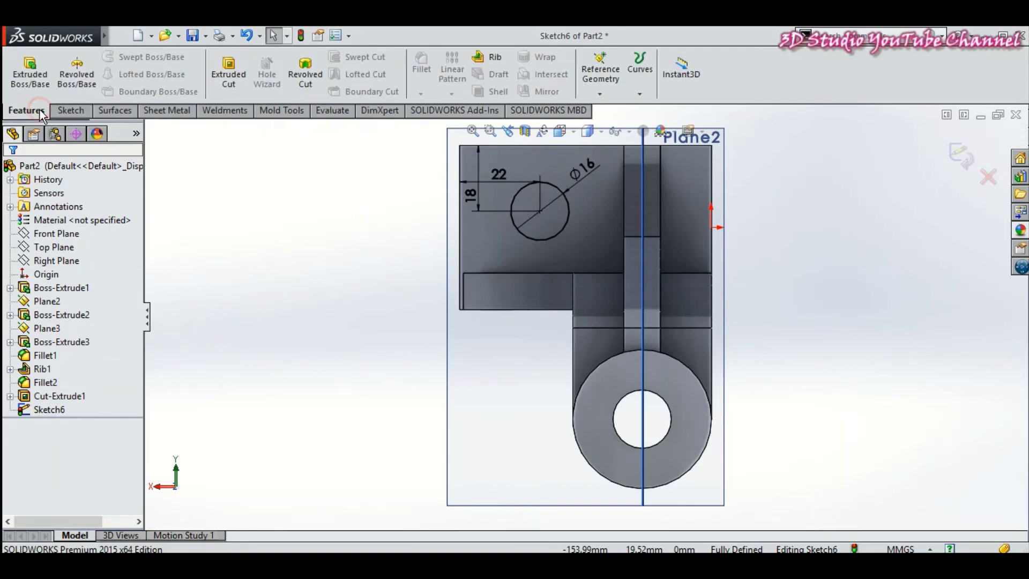
pyautogui.click(233, 77)
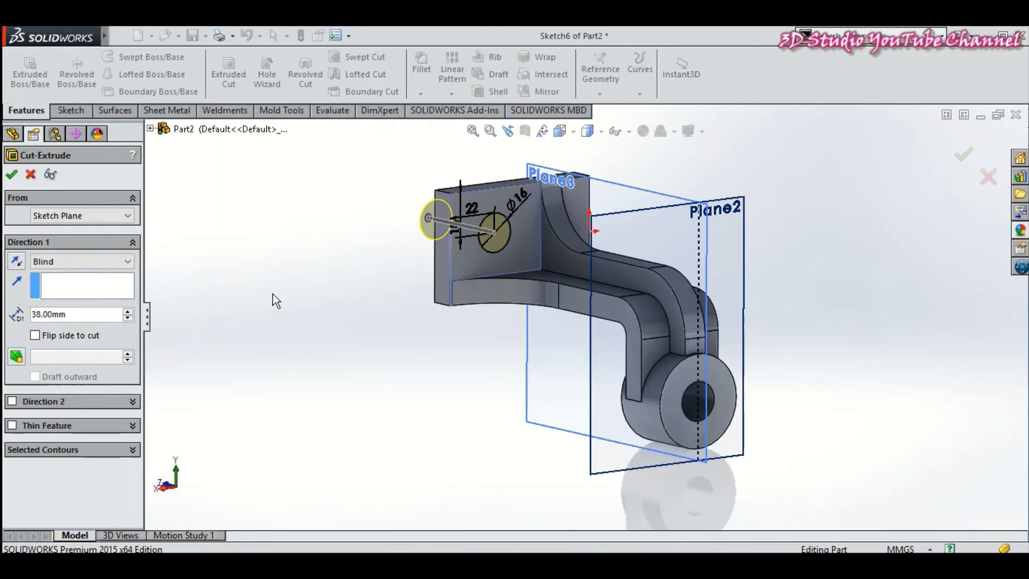
# - Accept the cut as Cut-Extrude2, then hide Plane2 and Plane3
pyautogui.press('f')
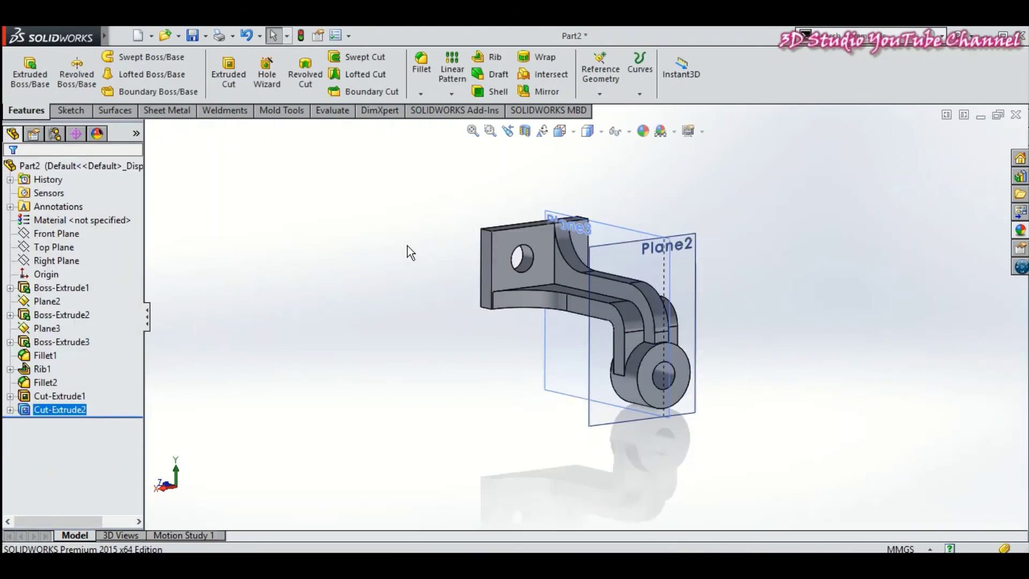
pyautogui.rightClick(692, 236)
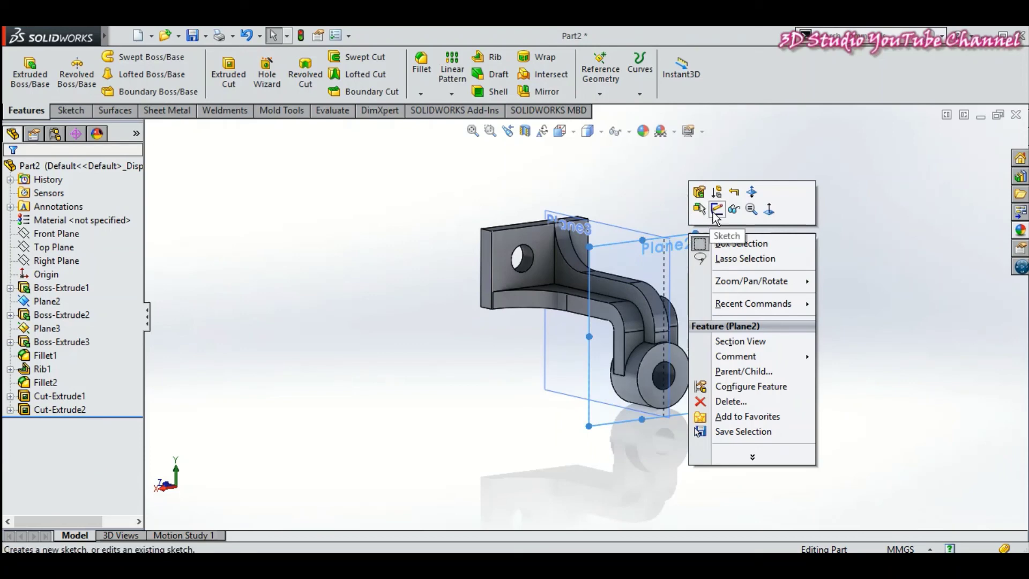
pyautogui.click(733, 213)
pyautogui.click(662, 235)
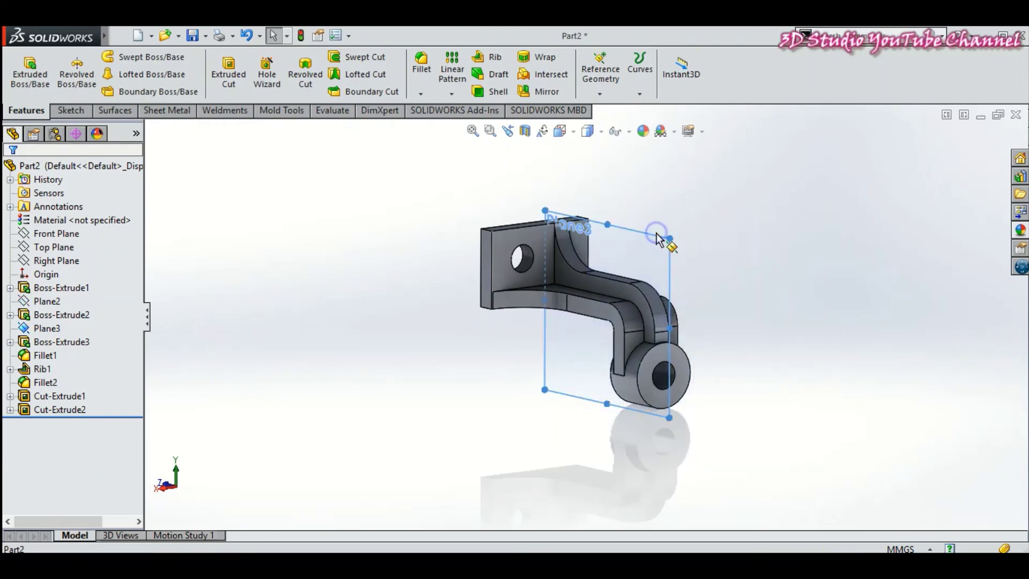
pyautogui.rightClick(660, 234)
pyautogui.click(707, 214)
# - Orbit the part and open the Appearances, Scenes, and Decals library
pyautogui.moveTo(705, 224); pyautogui.dragTo(716, 264, button='middle')
pyautogui.scroll(-3, 711, 313)
pyautogui.moveTo(713, 320)
pyautogui.mouseDown(button='middle')
pyautogui.moveTo(669, 281)
pyautogui.moveTo(699, 310)
pyautogui.mouseUp(button='middle')
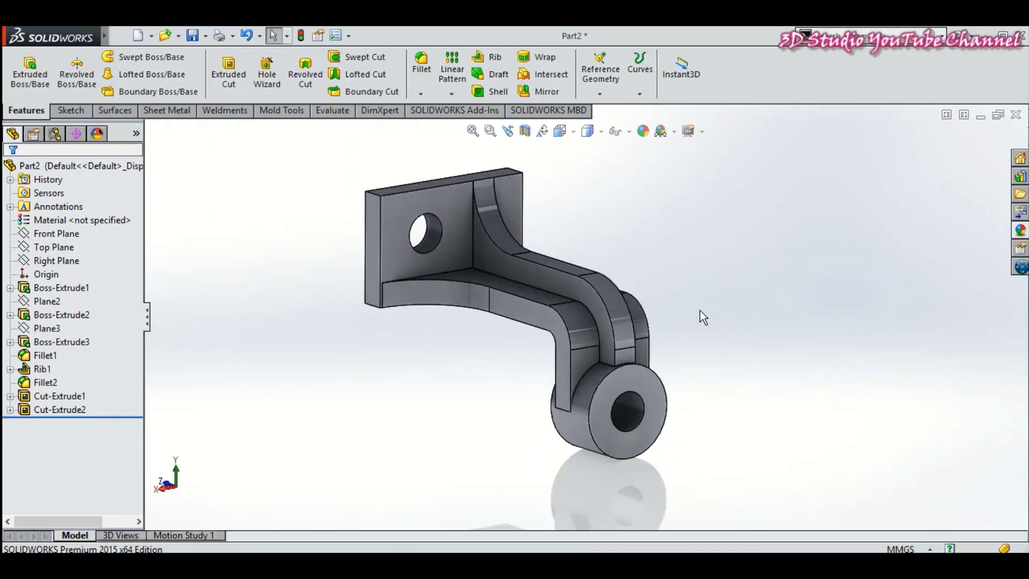
pyautogui.scroll(2, 700, 311)
pyautogui.scroll(-2, 694, 312)
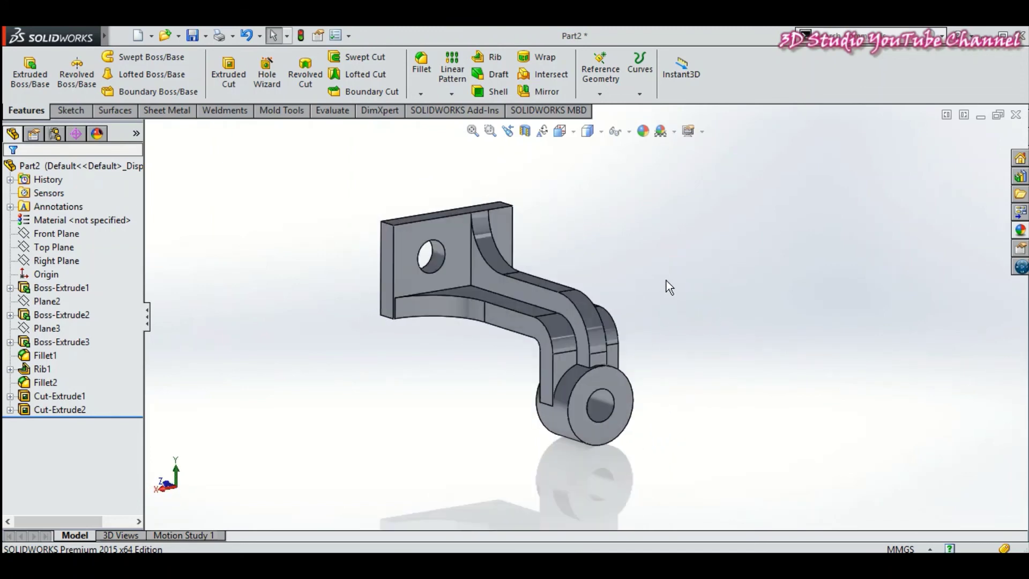
pyautogui.click(1018, 232)
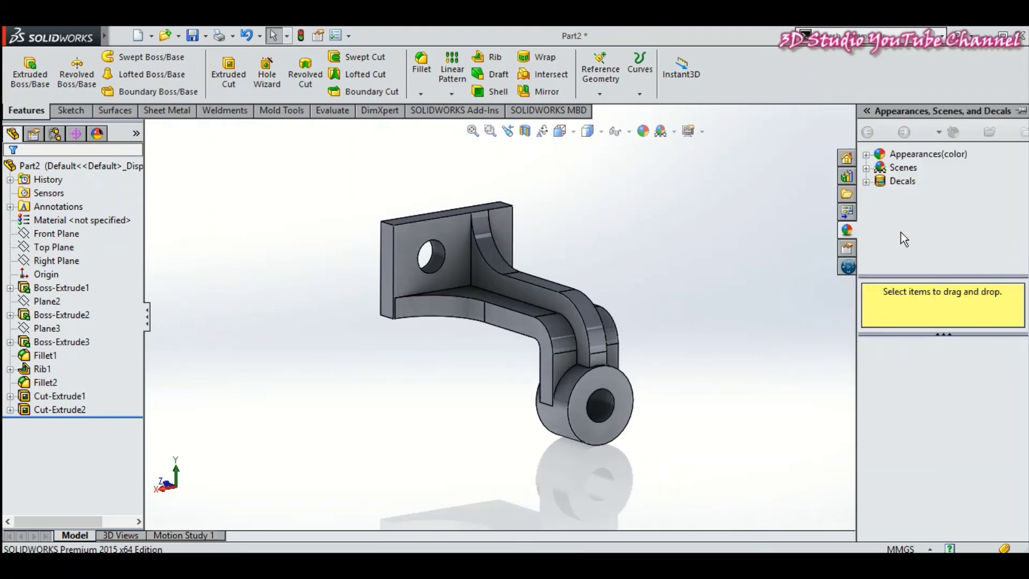
# - Apply red high gloss plastic from Appearances > Plastic > High Gloss to the whole part
pyautogui.click(867, 156)
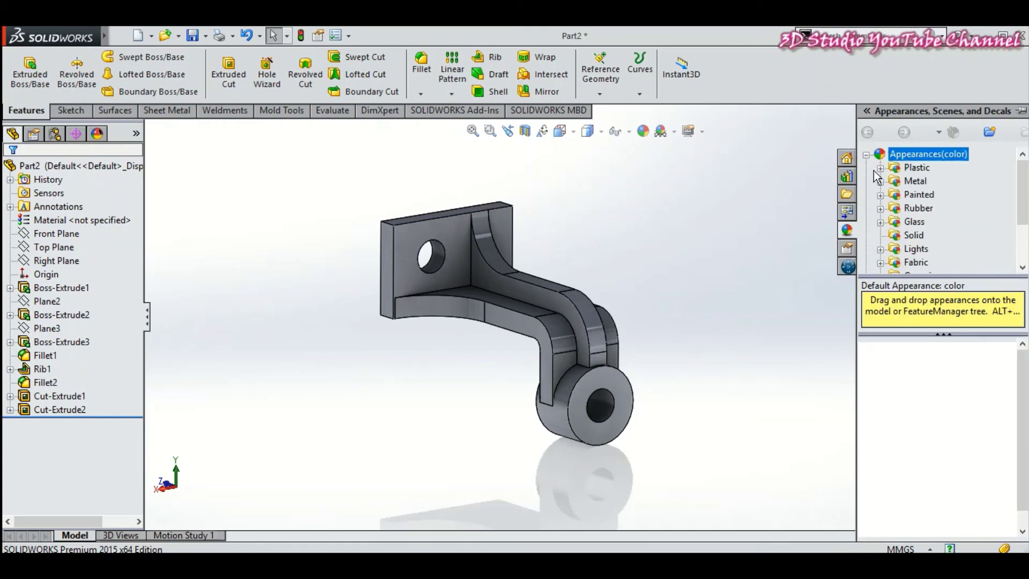
pyautogui.click(879, 168)
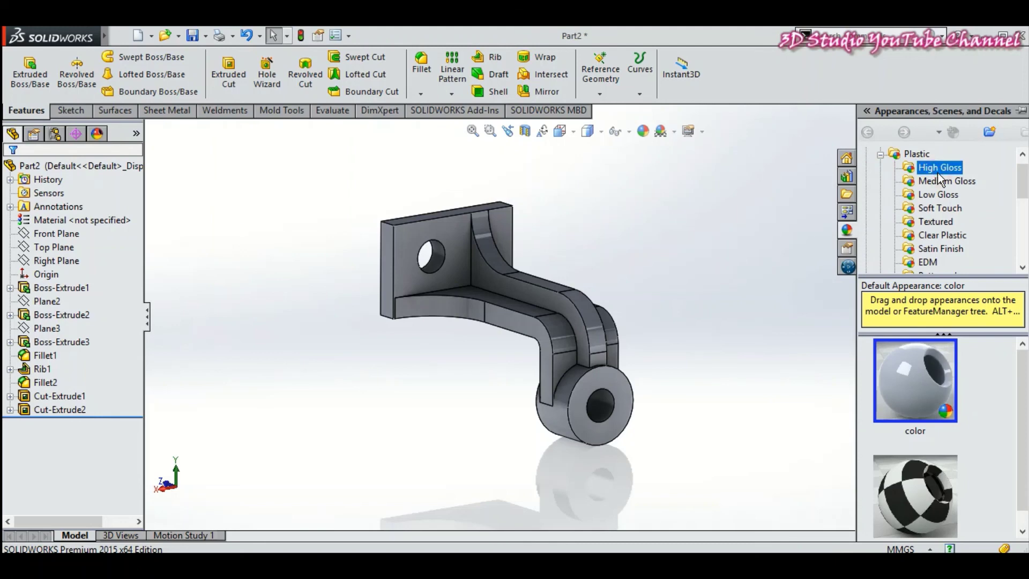
pyautogui.click(924, 166)
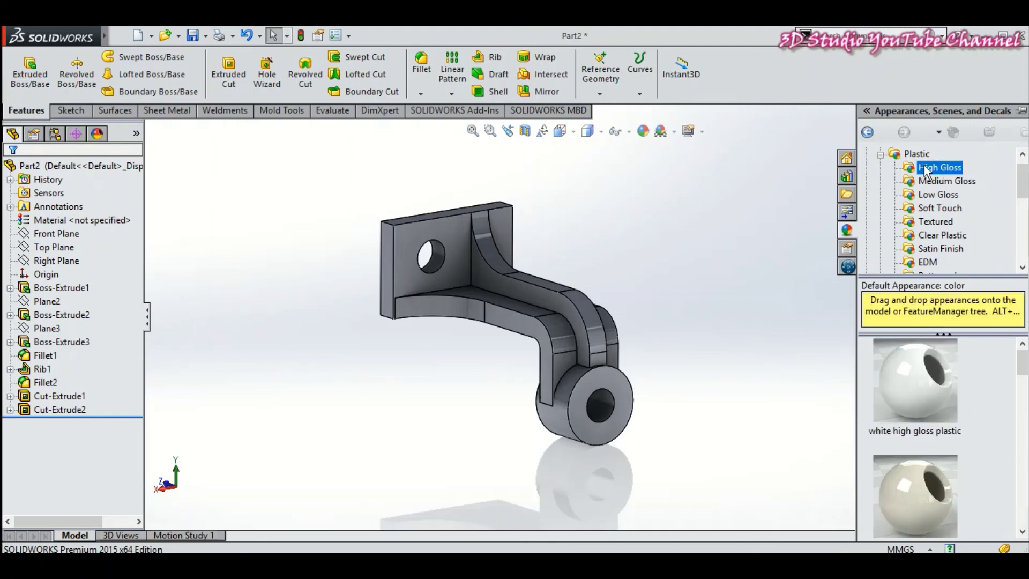
pyautogui.scroll(-3, 925, 375)
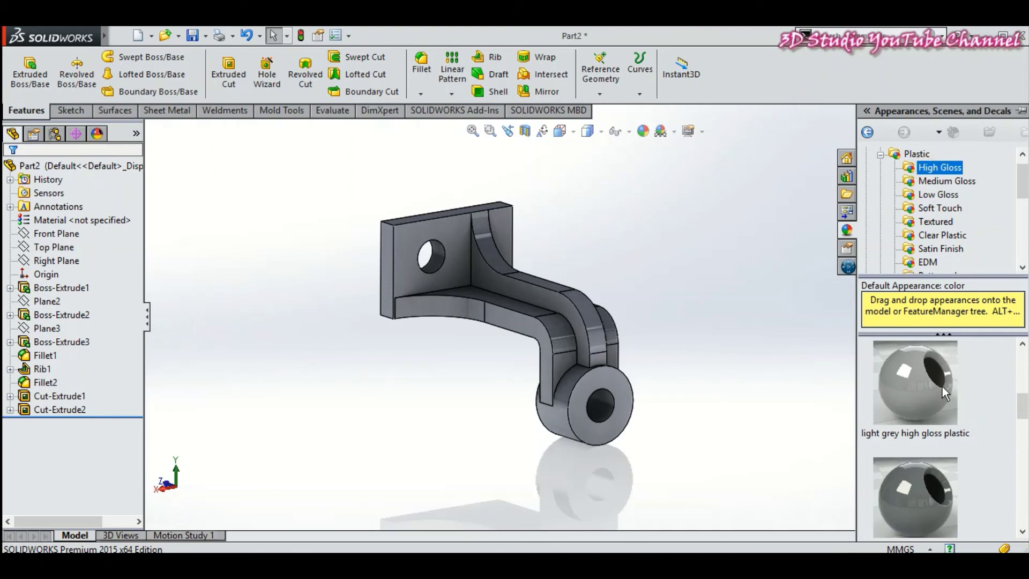
pyautogui.scroll(-3, 943, 396)
pyautogui.moveTo(932, 419); pyautogui.dragTo(542, 320)
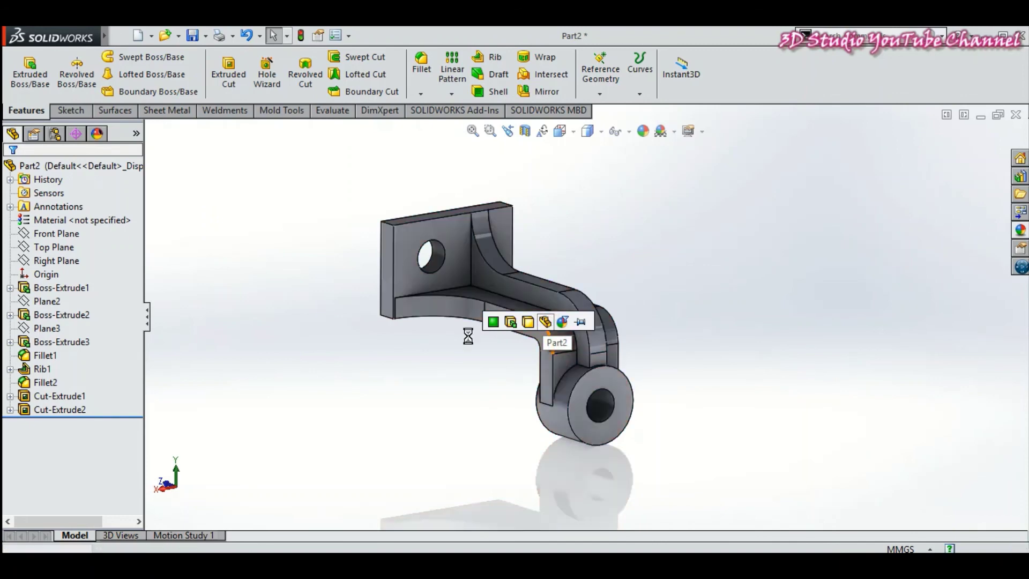
pyautogui.click(547, 325)
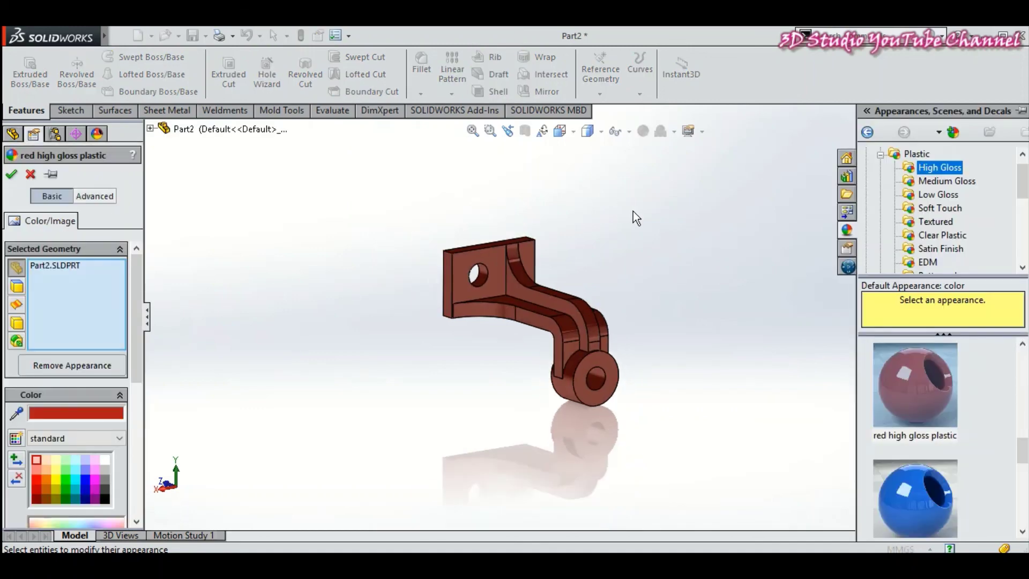
# - After trying palette swatches, set the plastic colour to pure red RGB 255, 0, 0
pyautogui.moveTo(620, 225); pyautogui.dragTo(618, 240, button='middle')
pyautogui.scroll(-2, 597, 295)
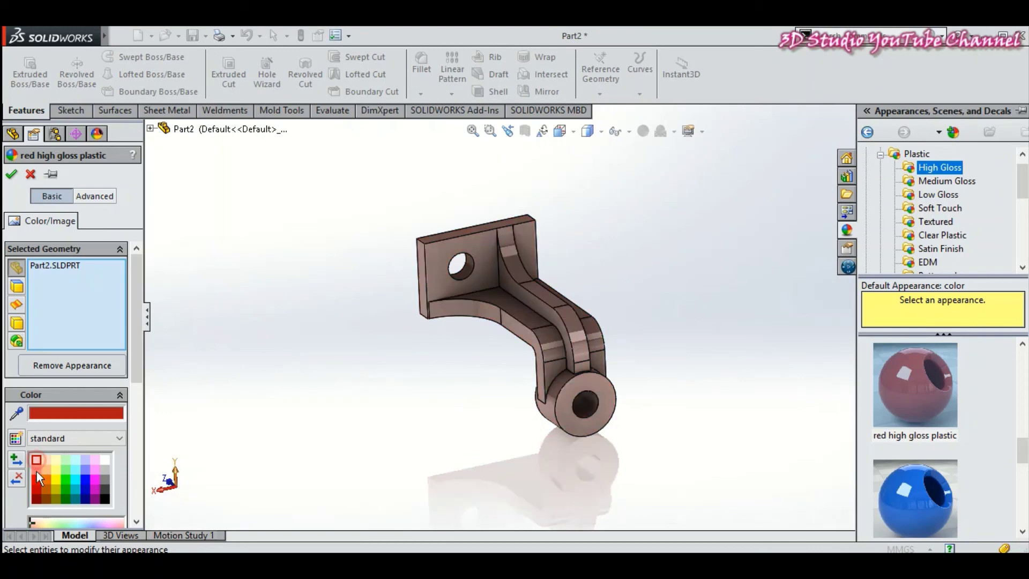
pyautogui.click(48, 489)
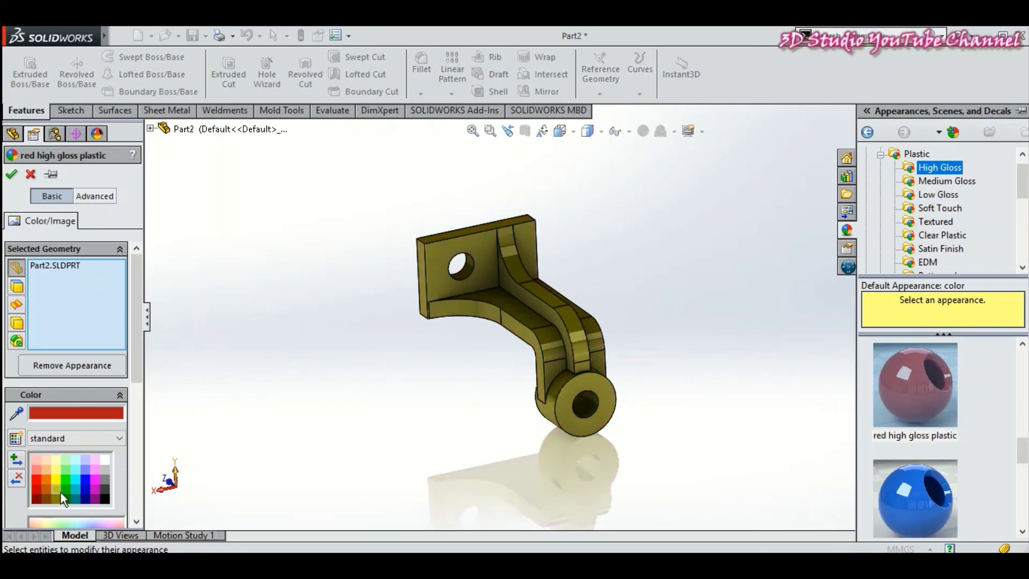
pyautogui.click(63, 497)
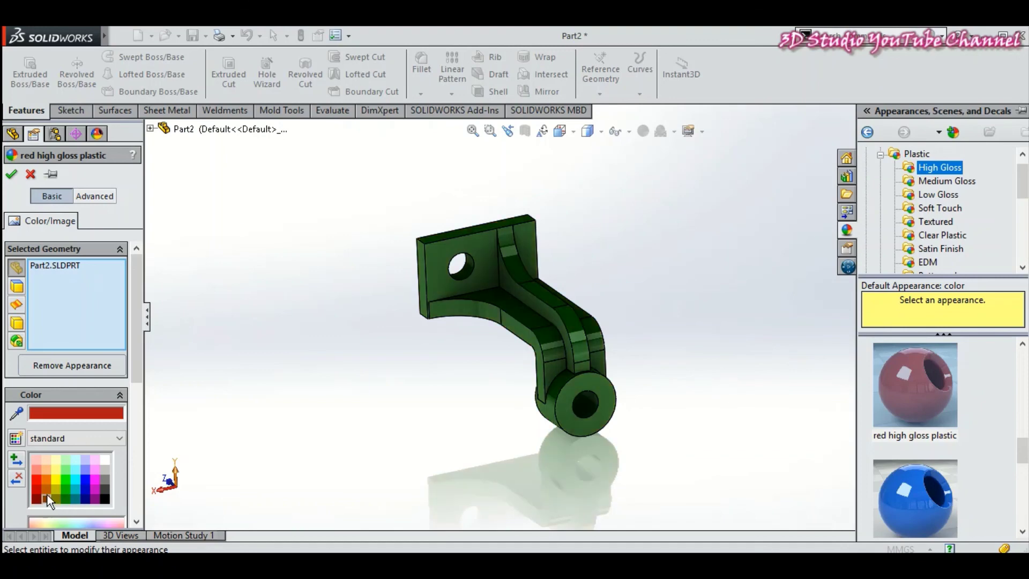
pyautogui.moveTo(128, 320); pyautogui.dragTo(128, 426)
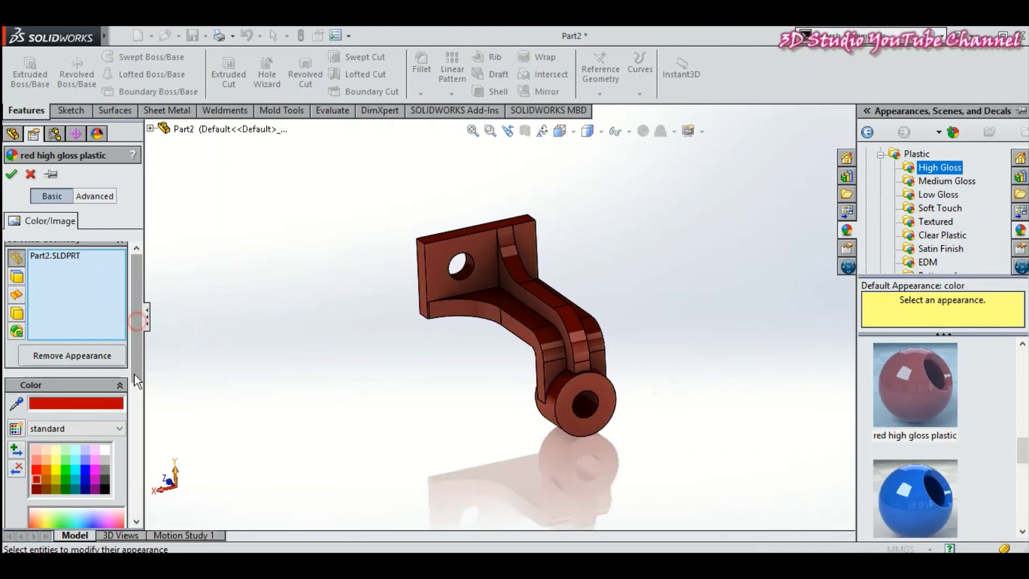
pyautogui.click(102, 360)
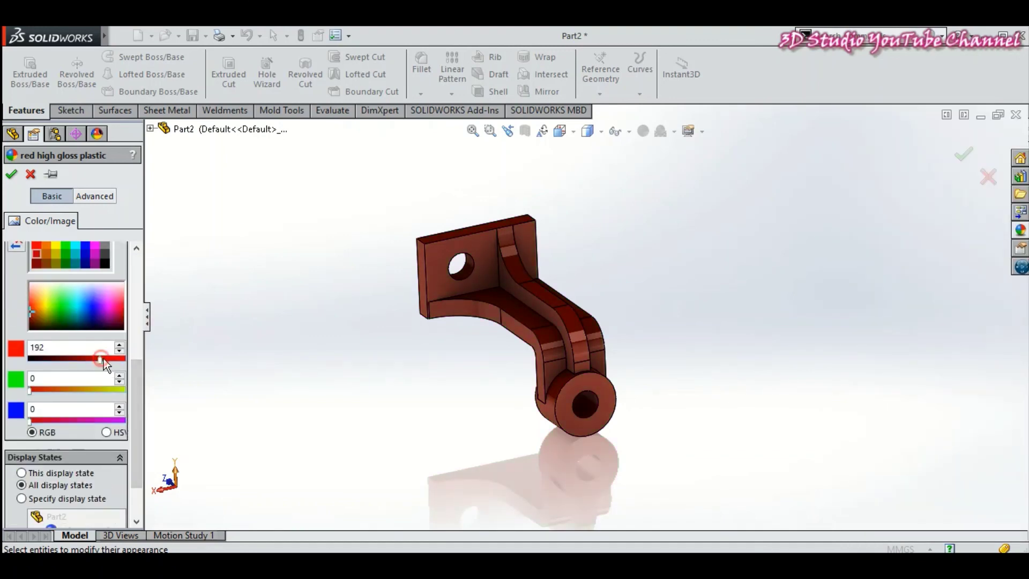
pyautogui.moveTo(117, 359); pyautogui.dragTo(130, 358)
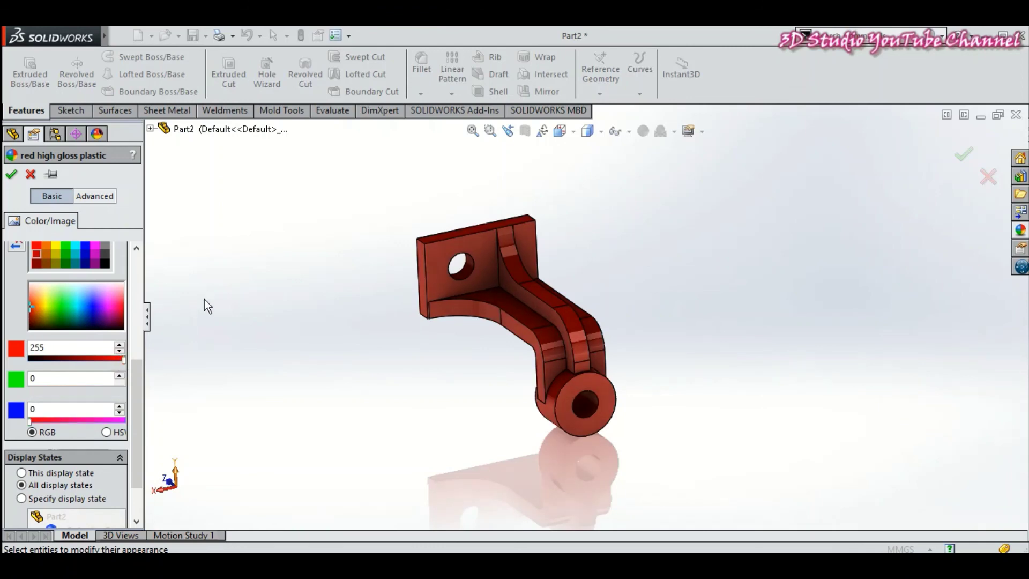
pyautogui.click(12, 175)
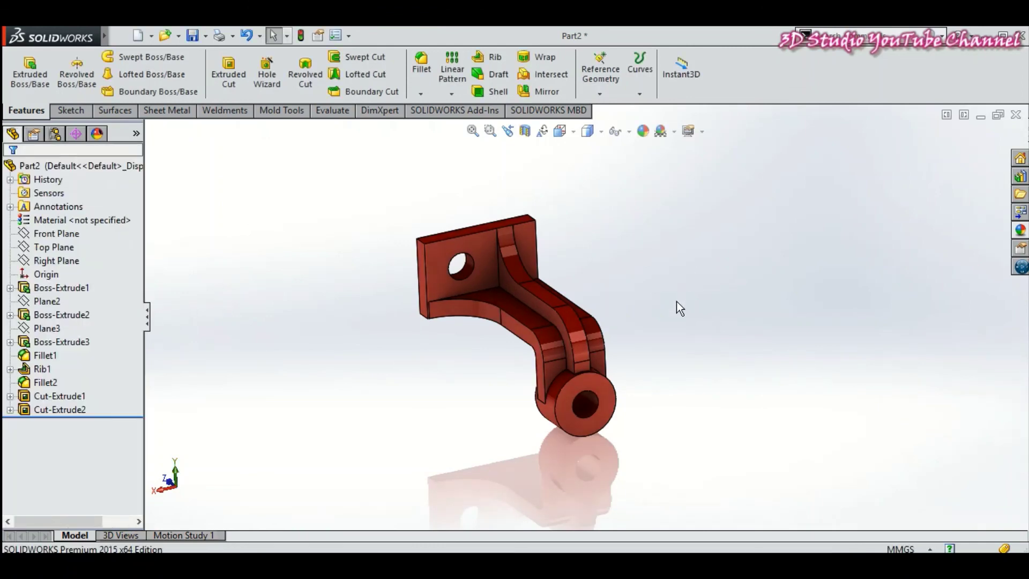
# - Switch the red bracket to Shaded display without edges, then orbit and zoom to inspect it
pyautogui.scroll(-3, 657, 310)
pyautogui.moveTo(658, 311)
pyautogui.mouseDown(button='middle')
pyautogui.moveTo(637, 315)
pyautogui.moveTo(705, 345)
pyautogui.moveTo(691, 395)
pyautogui.moveTo(693, 282)
pyautogui.moveTo(677, 319)
pyautogui.mouseUp(button='middle')
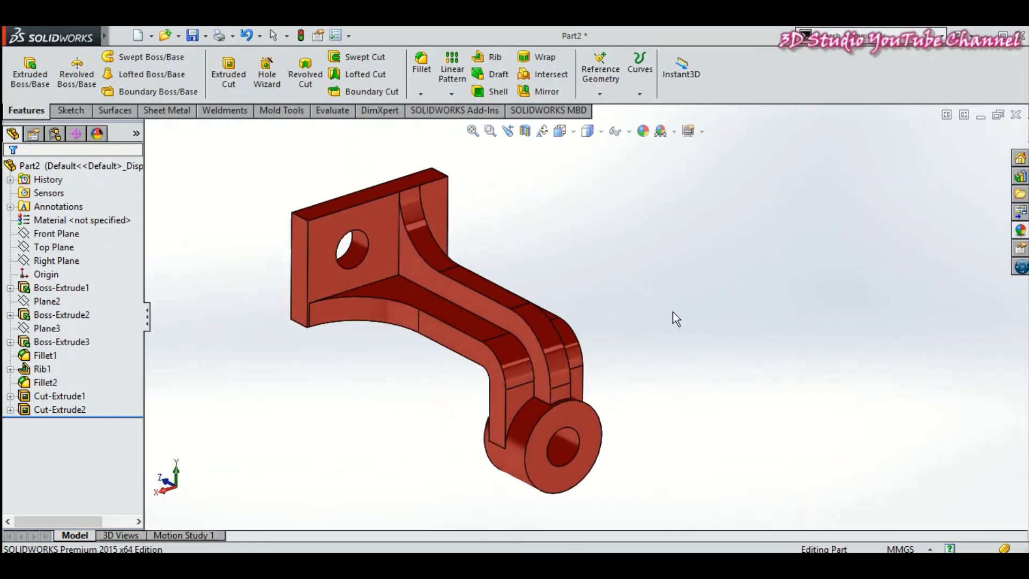
pyautogui.click(591, 131)
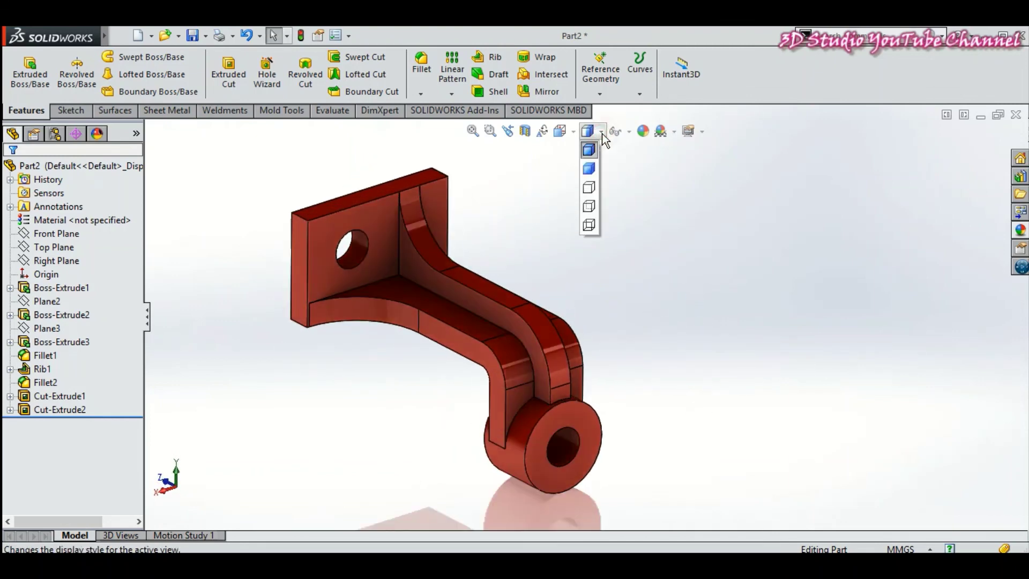
pyautogui.click(595, 165)
pyautogui.moveTo(628, 262)
pyautogui.mouseDown(button='middle')
pyautogui.moveTo(602, 237)
pyautogui.moveTo(627, 200)
pyautogui.moveTo(614, 258)
pyautogui.moveTo(625, 261)
pyautogui.mouseUp(button='middle')
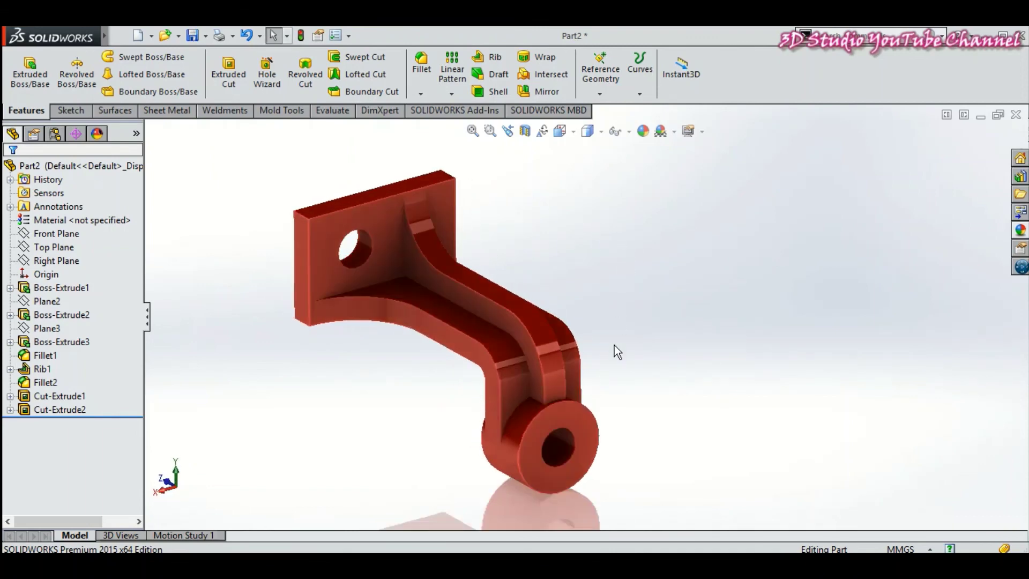
pyautogui.scroll(-2, 625, 367)
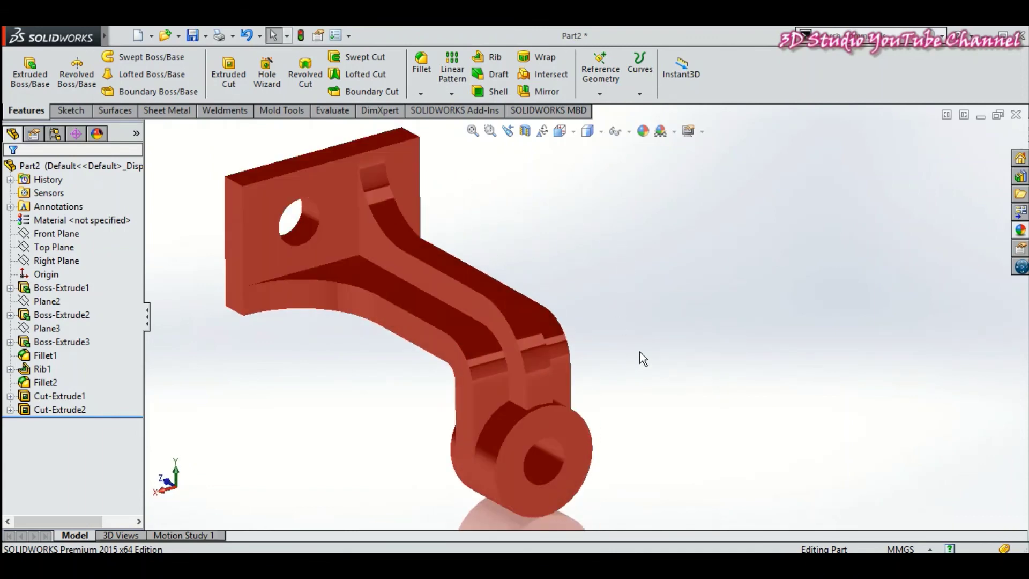
pyautogui.scroll(2, 646, 317)
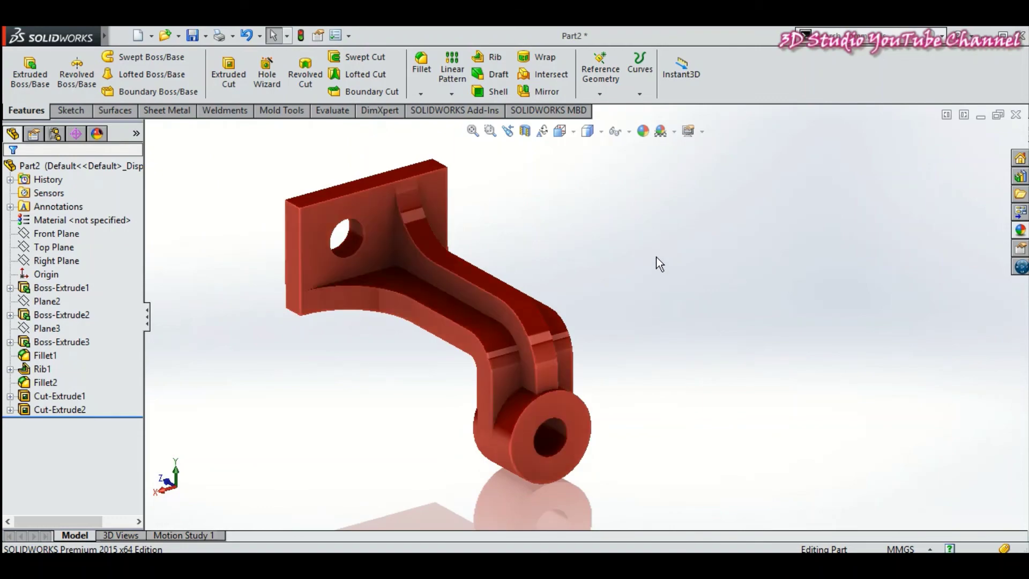